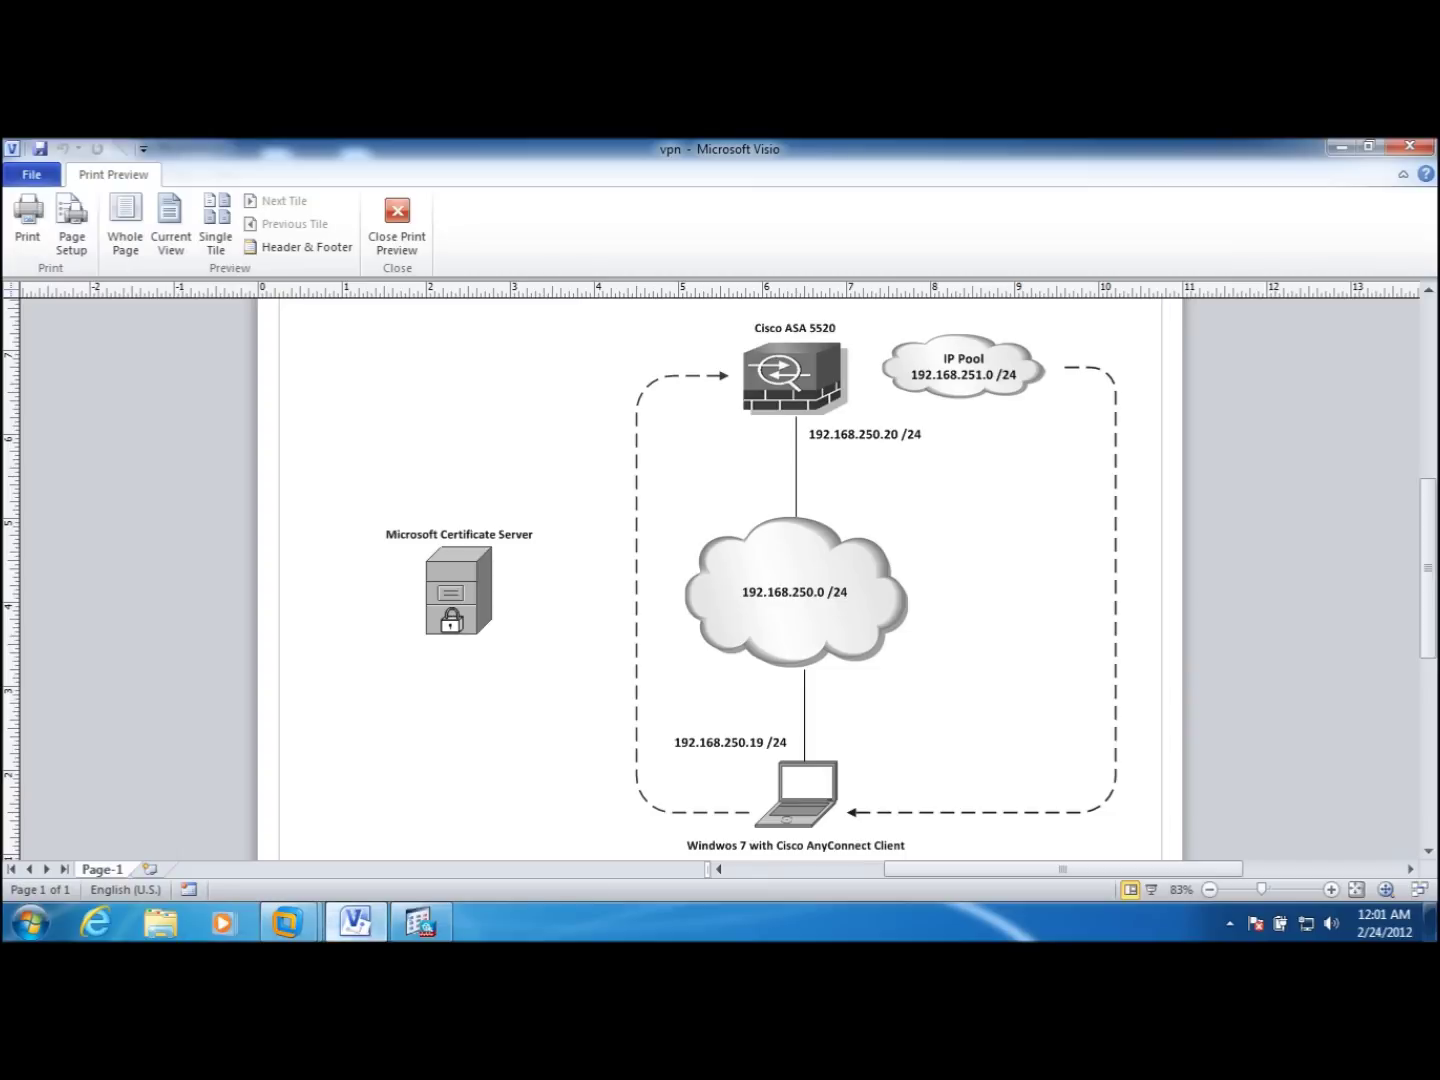
Leave the Visio network diagram and bring up the Windows7-1 virtual machine desktop.
mouse_move(287, 920)
left_click(433, 835)
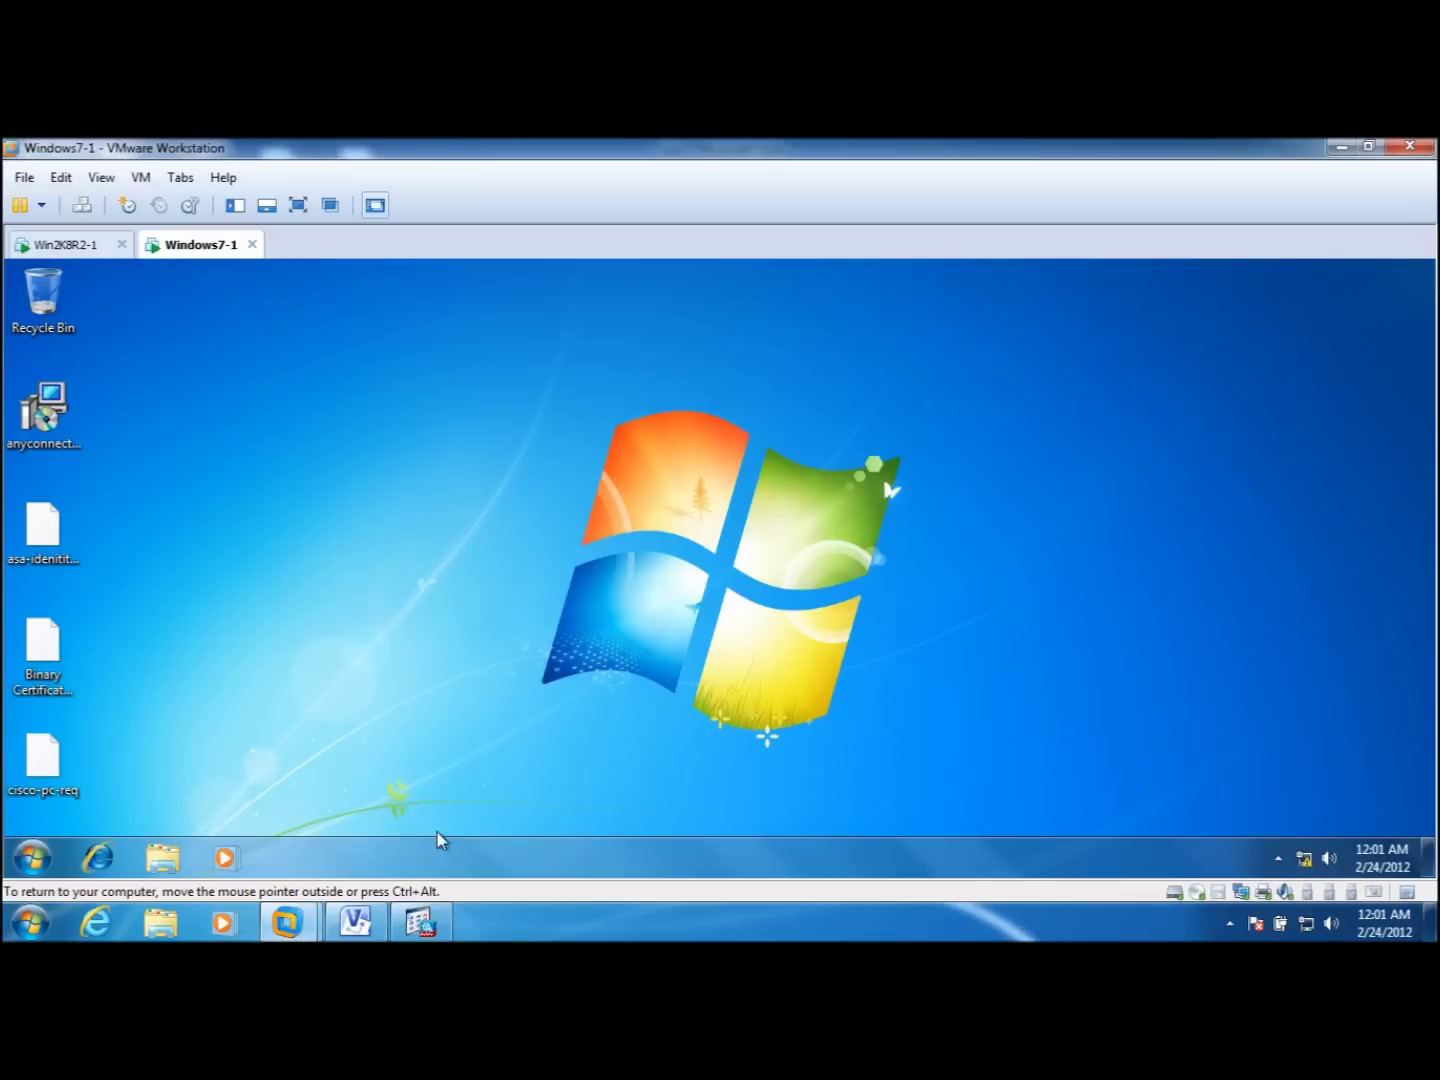
Launch the mmc console from the Start search and allow it through UAC.
left_click(32, 857)
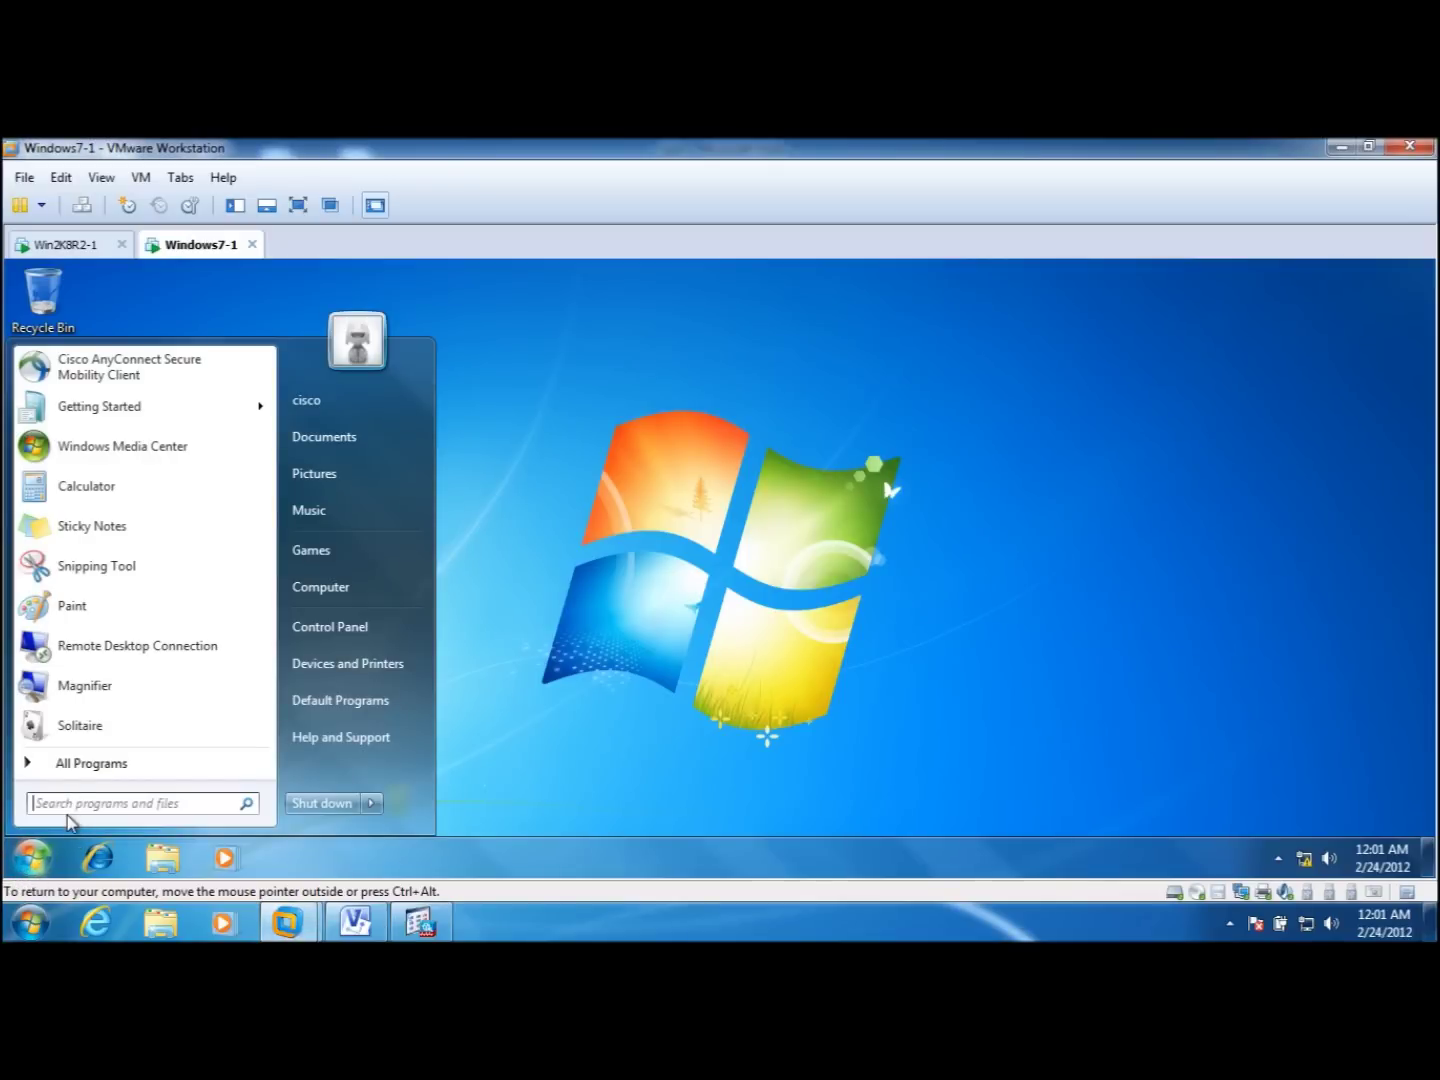
type("mmc")
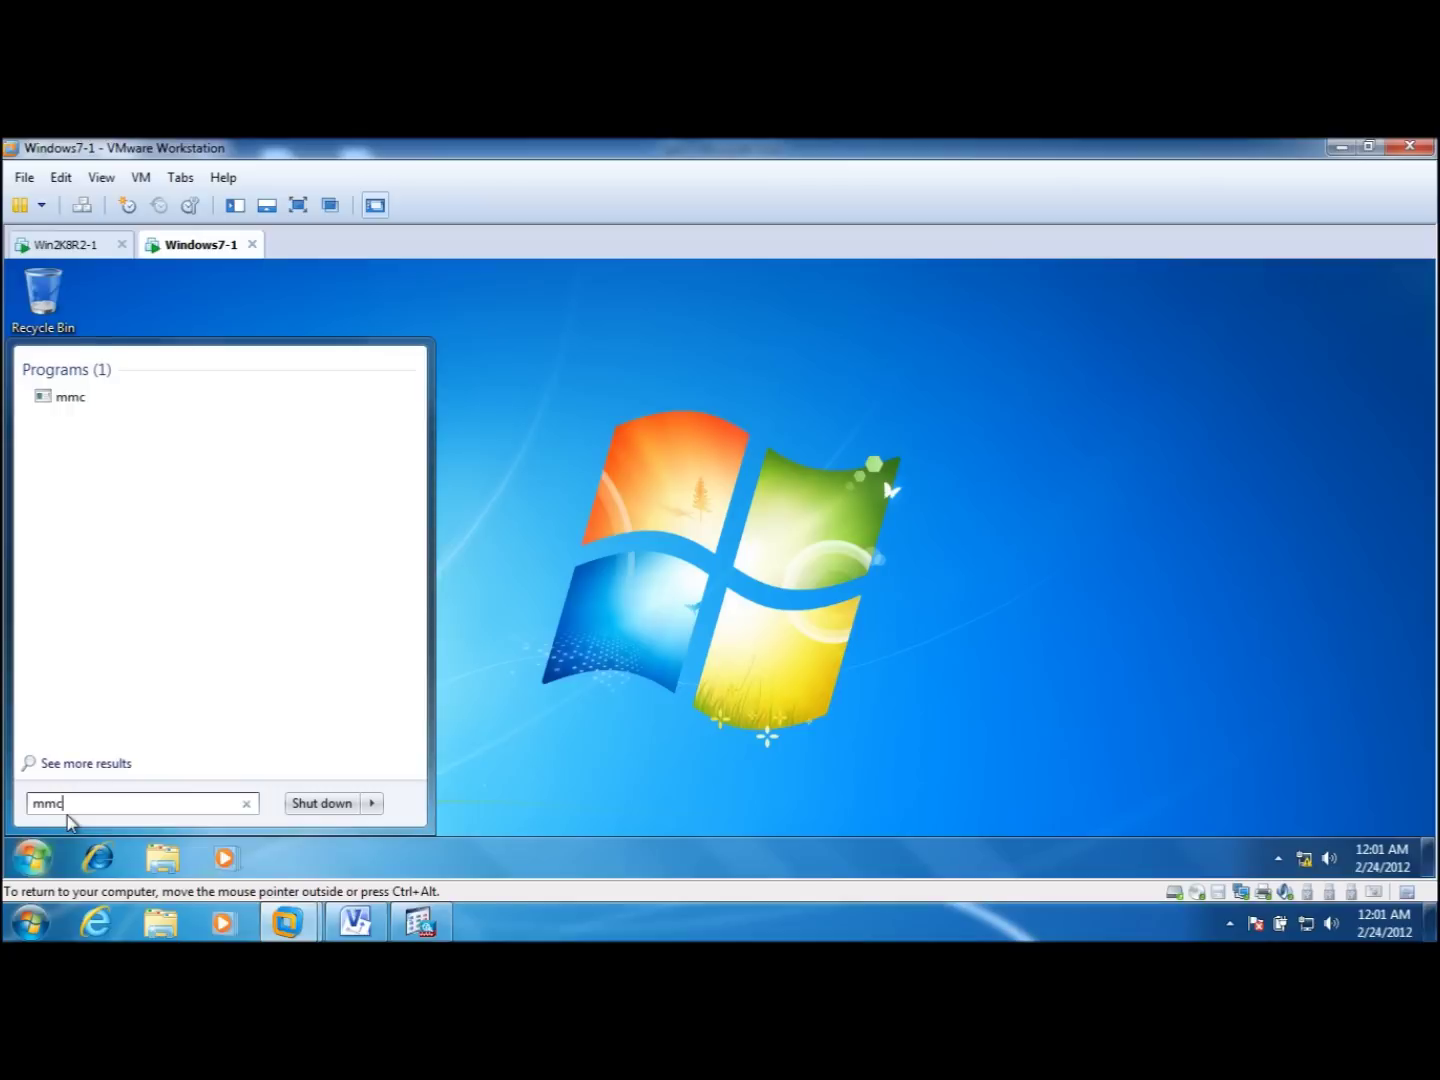
key("Return")
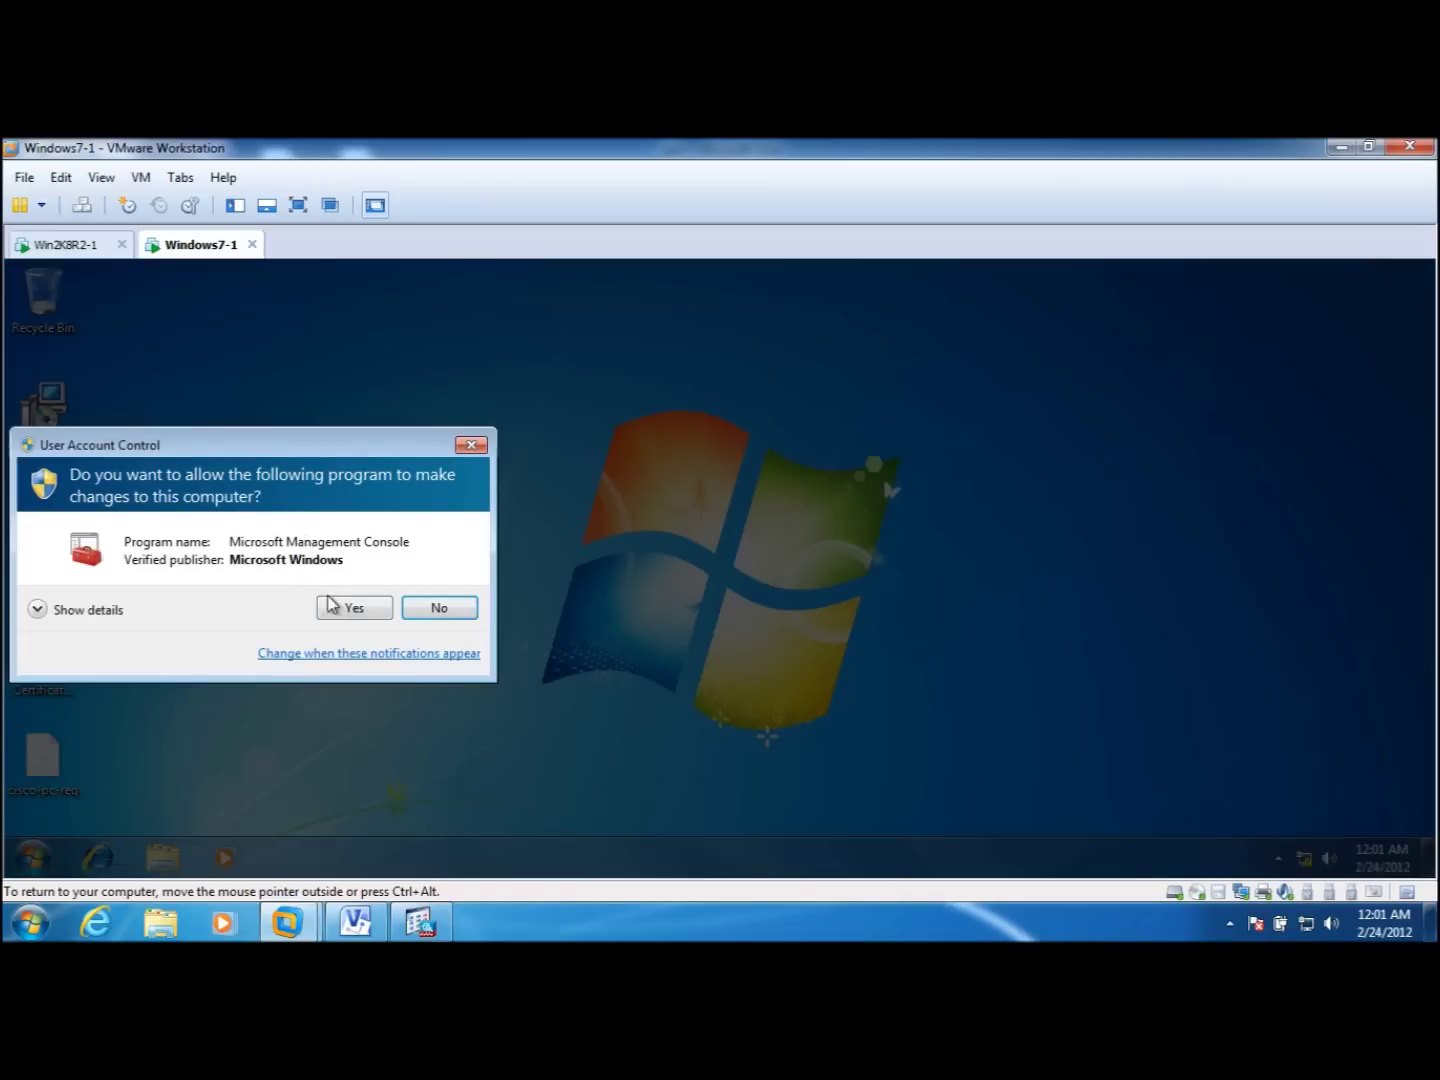
left_click(336, 608)
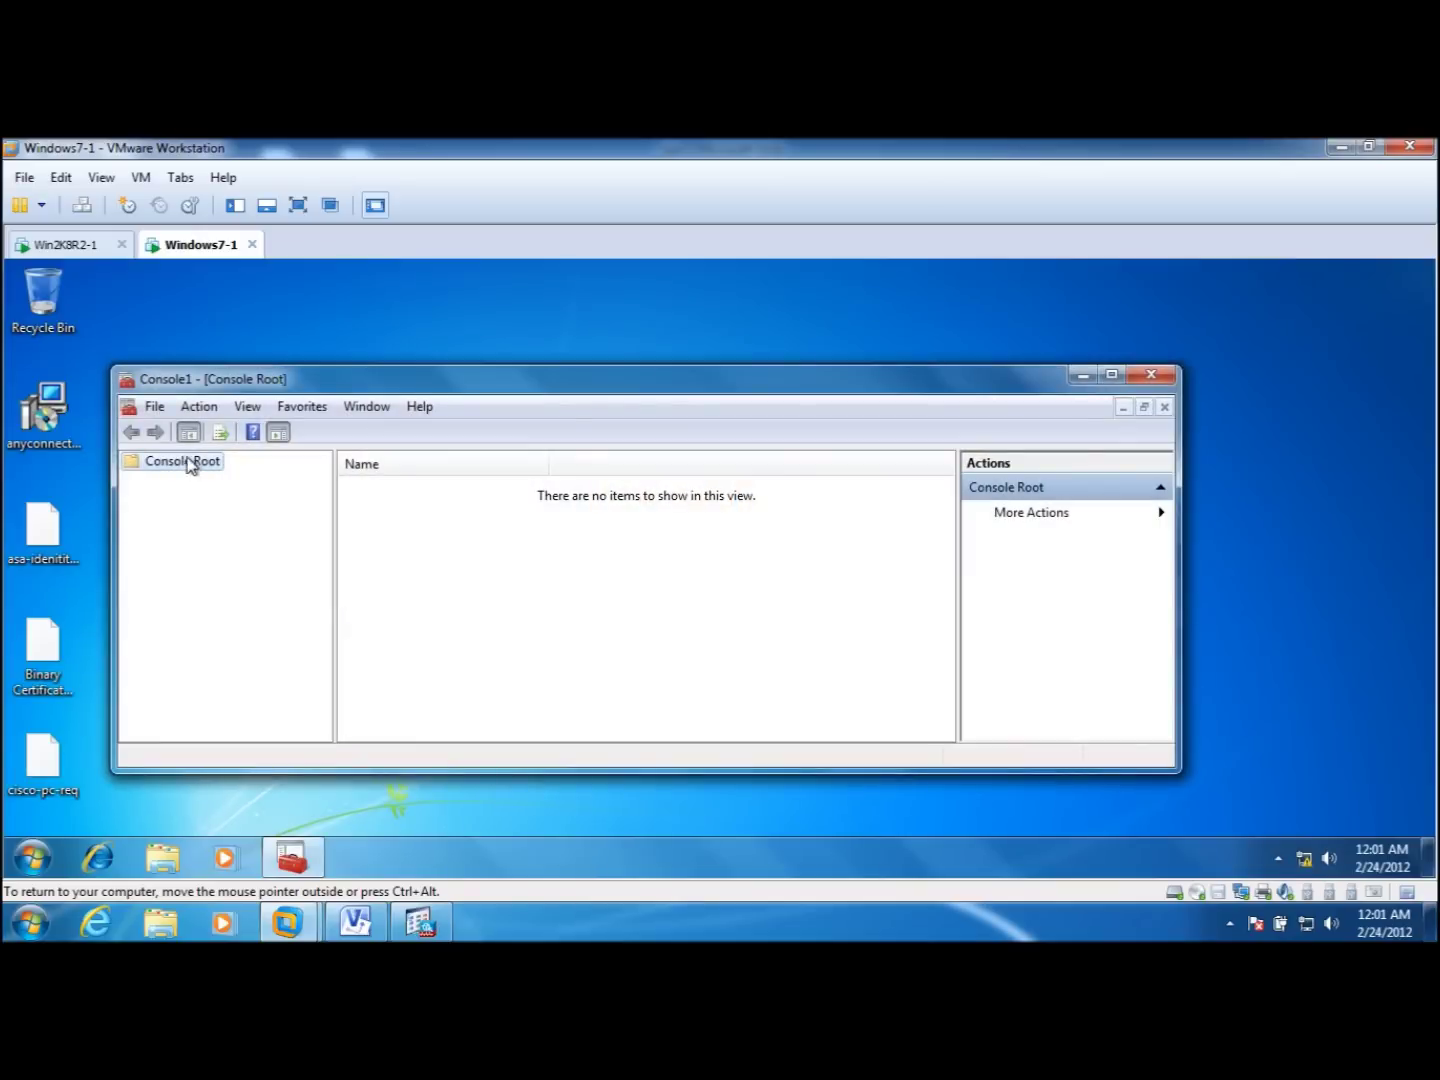
Add the Certificates snap-in for My user account and view its empty Personal store.
left_click(155, 406)
left_click(199, 535)
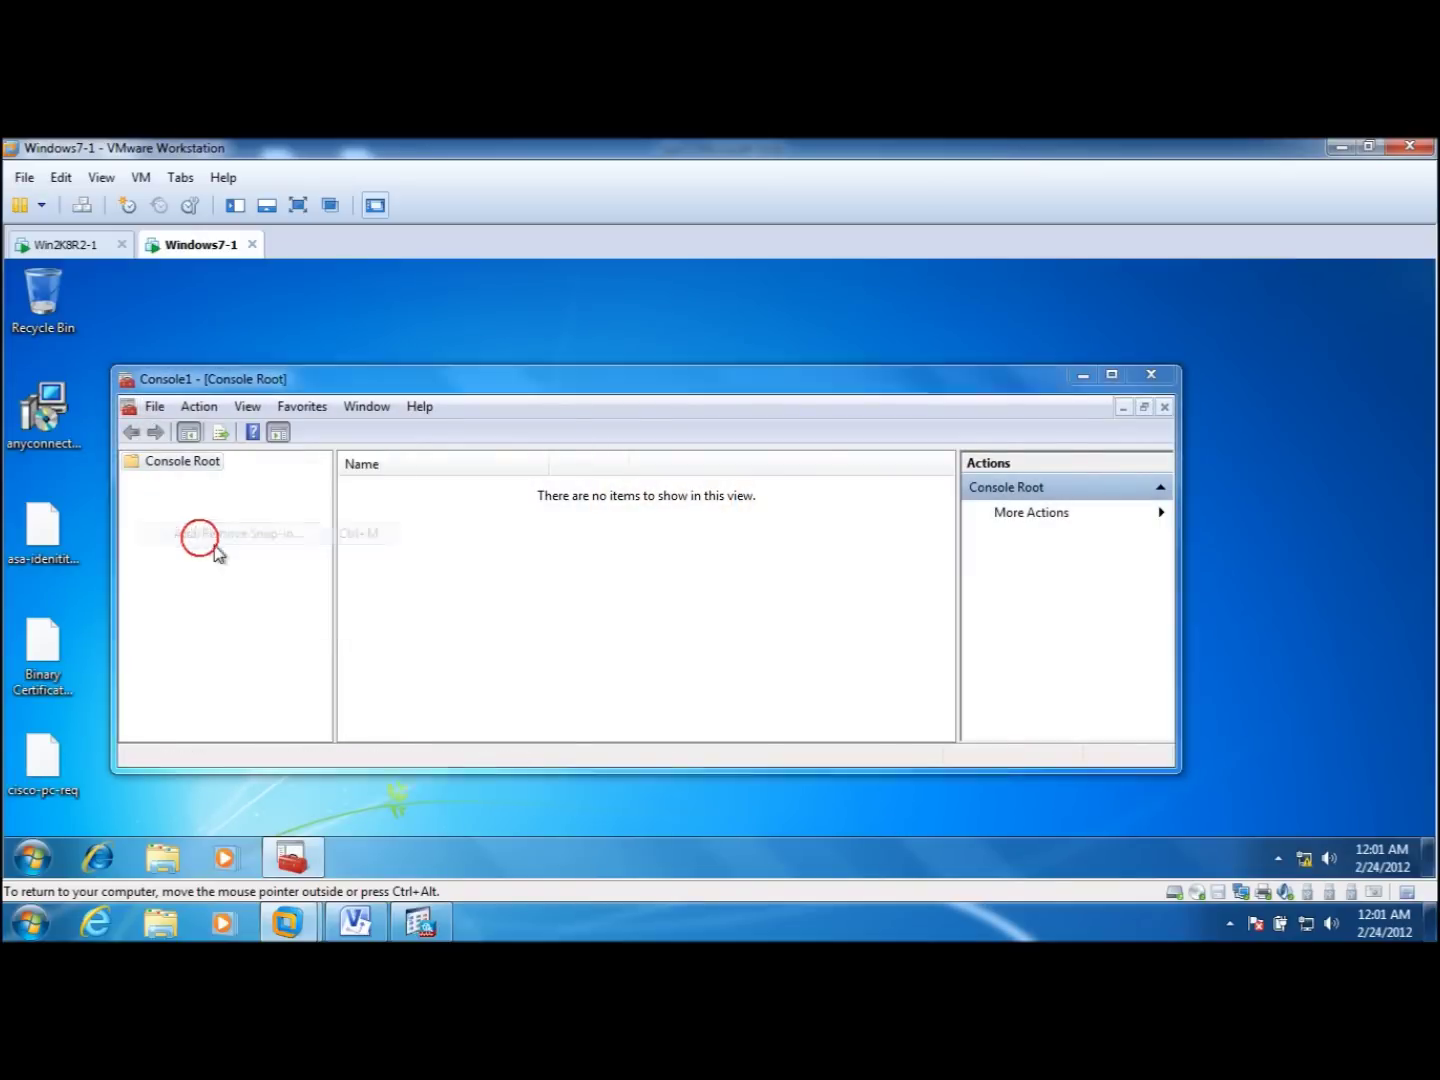
left_click(381, 490)
left_click(588, 550)
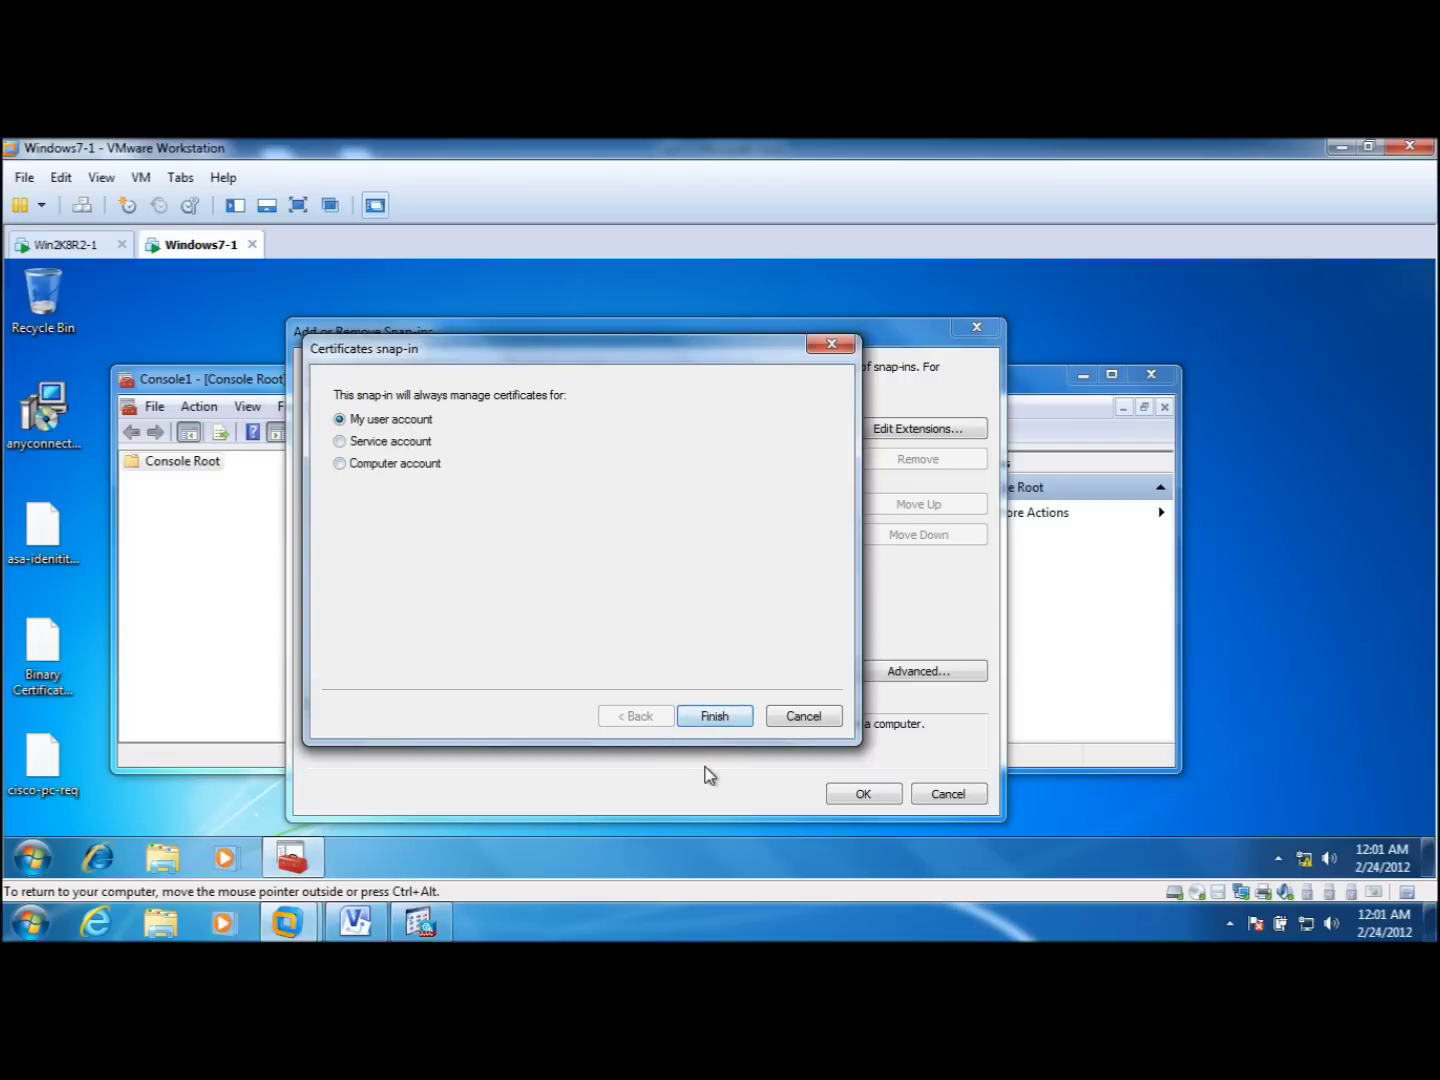
left_click(712, 717)
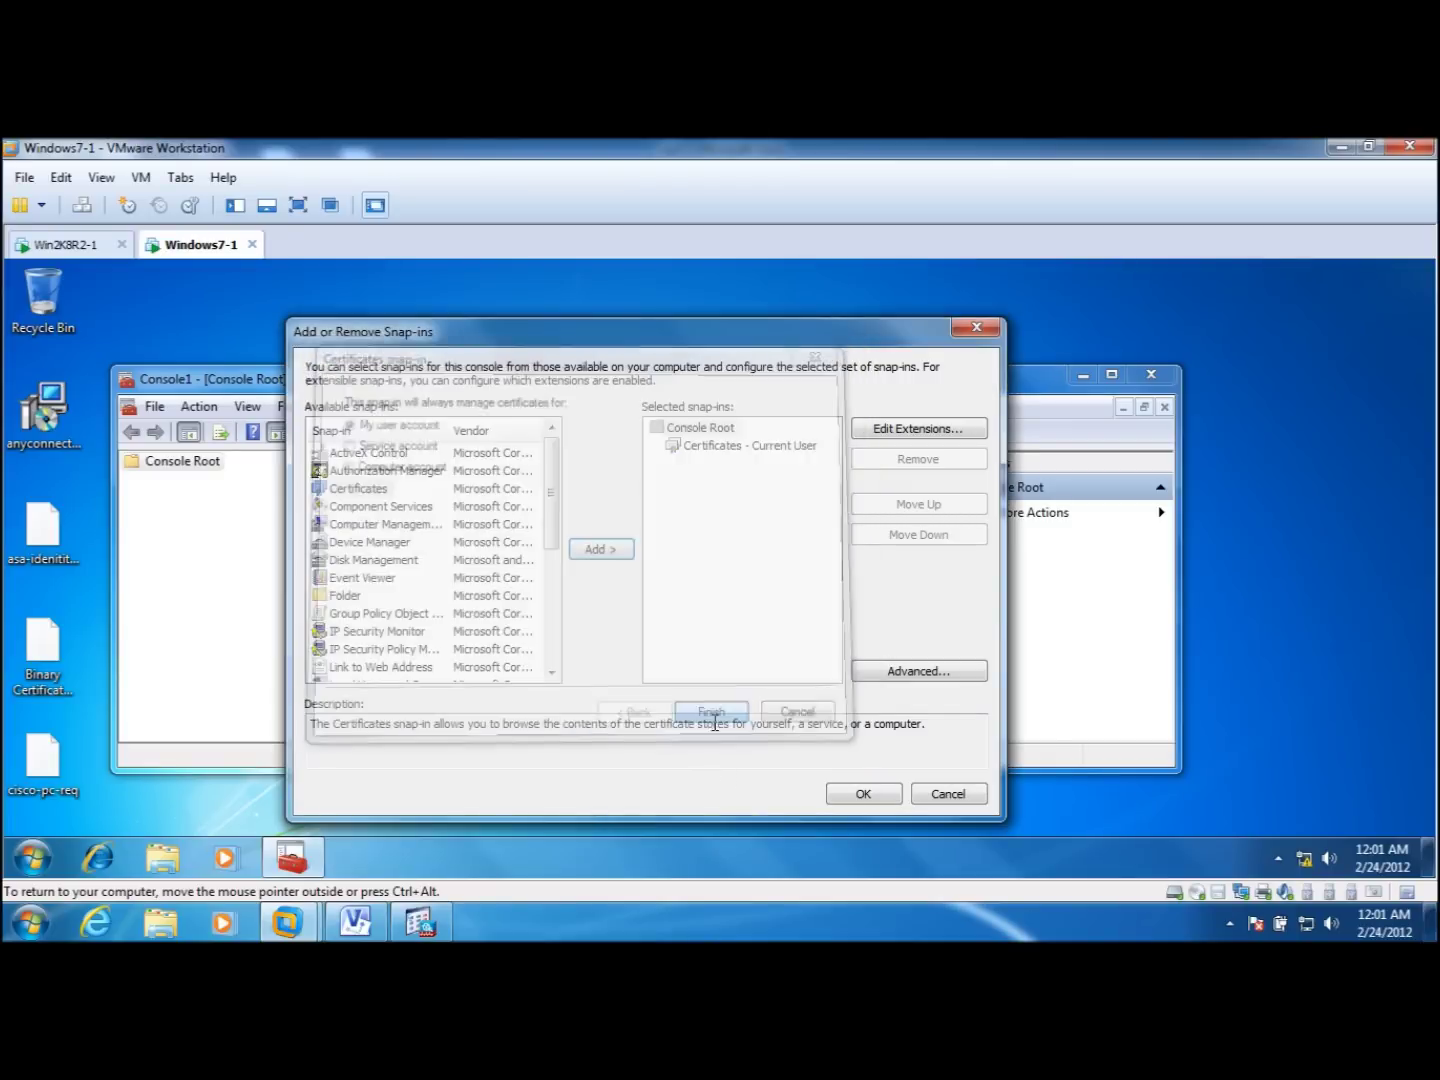
left_click(845, 794)
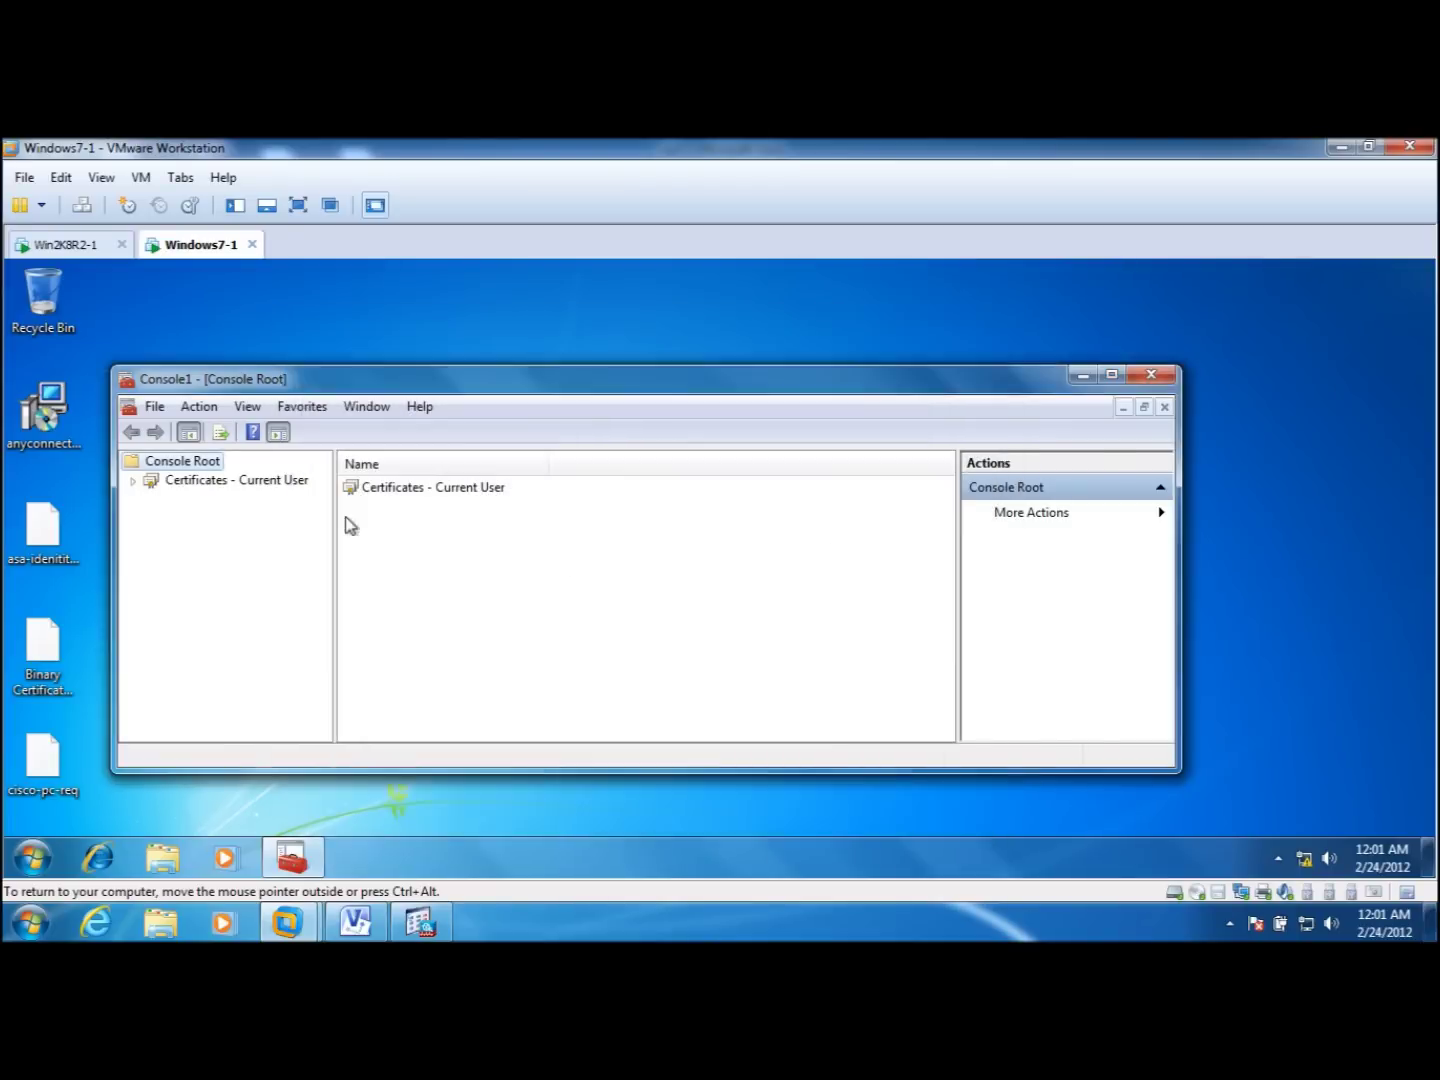
left_click(131, 481)
left_click(180, 499)
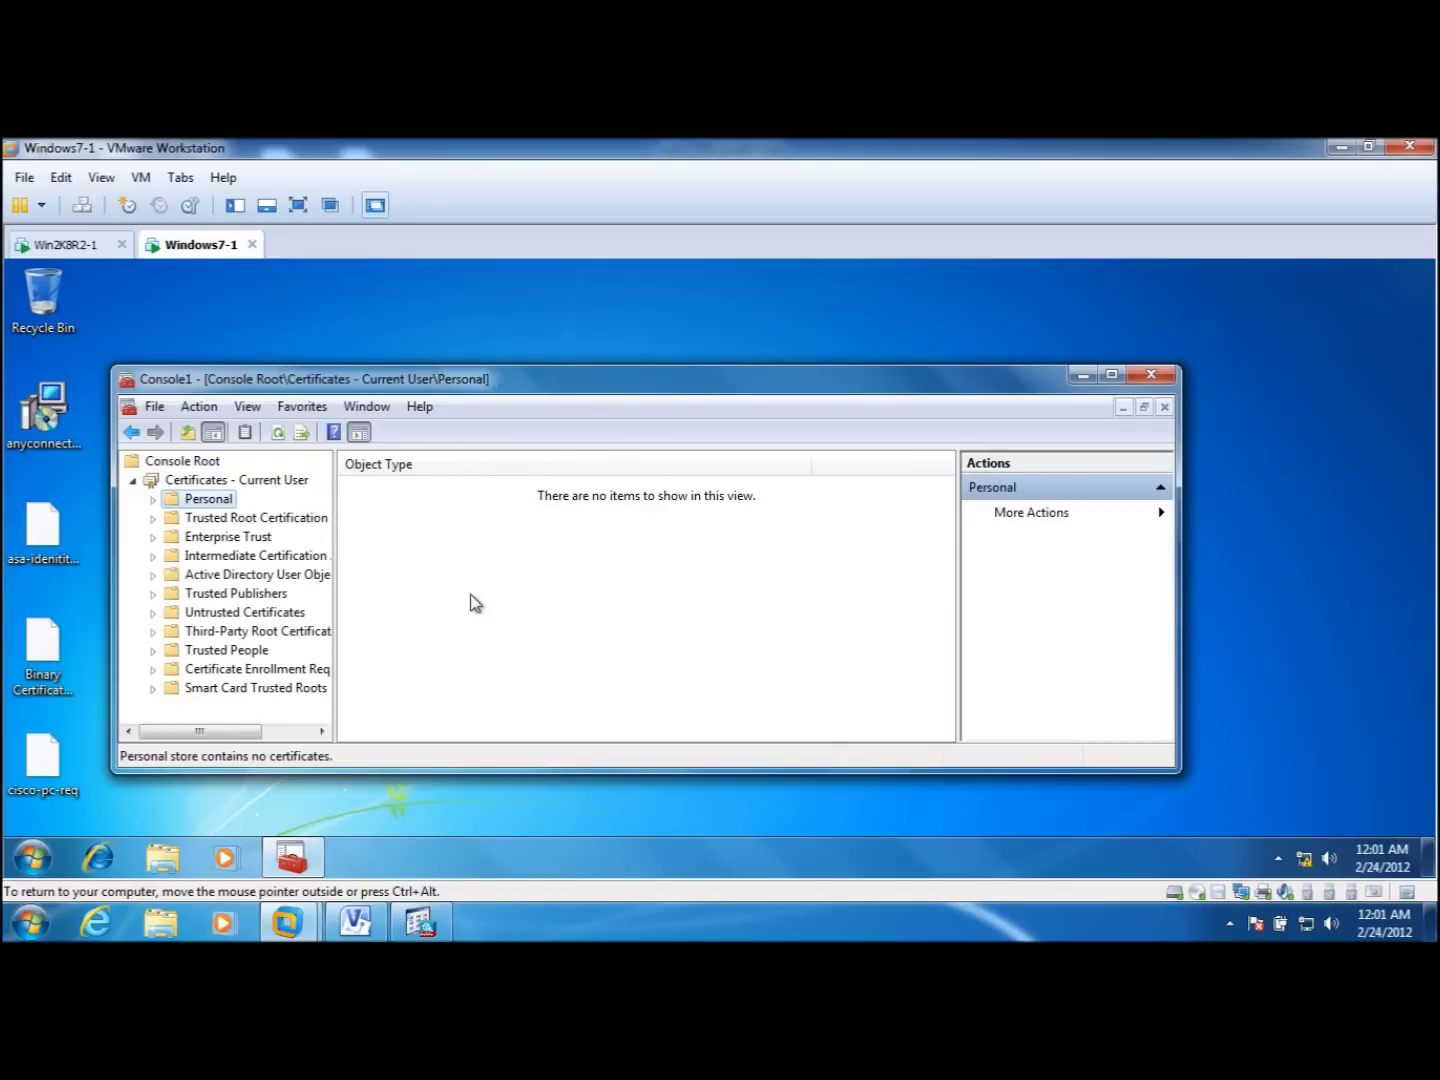
Add a second Certificates snap-in for the Local computer's Computer account.
left_click(152, 408)
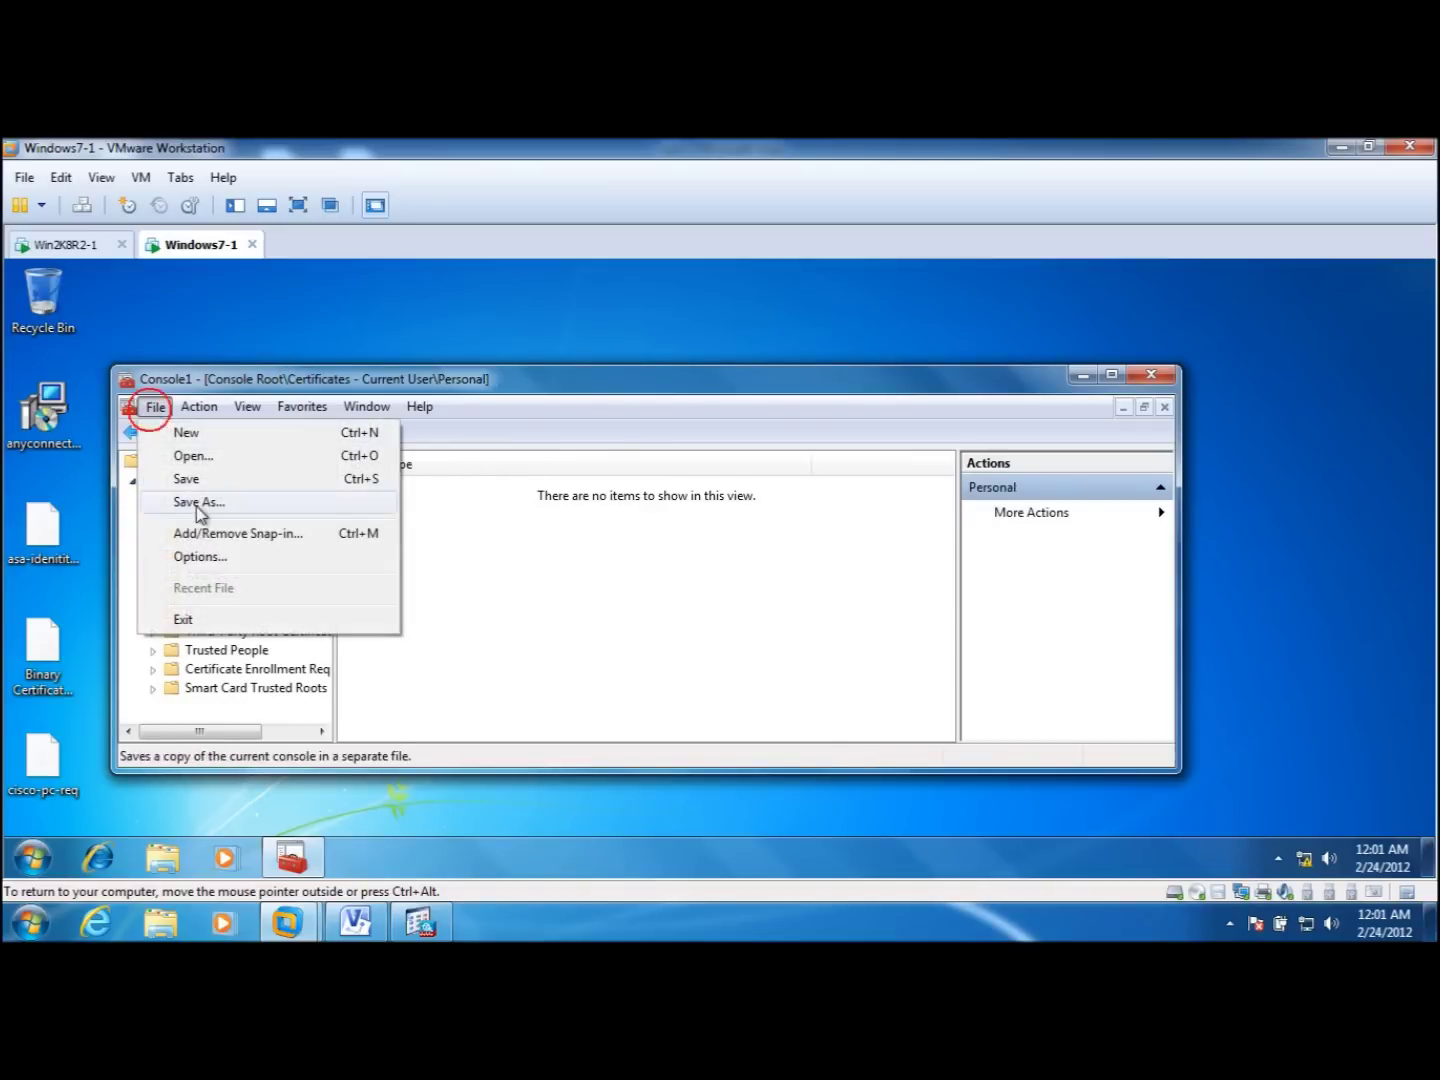
left_click(199, 533)
left_click(372, 488)
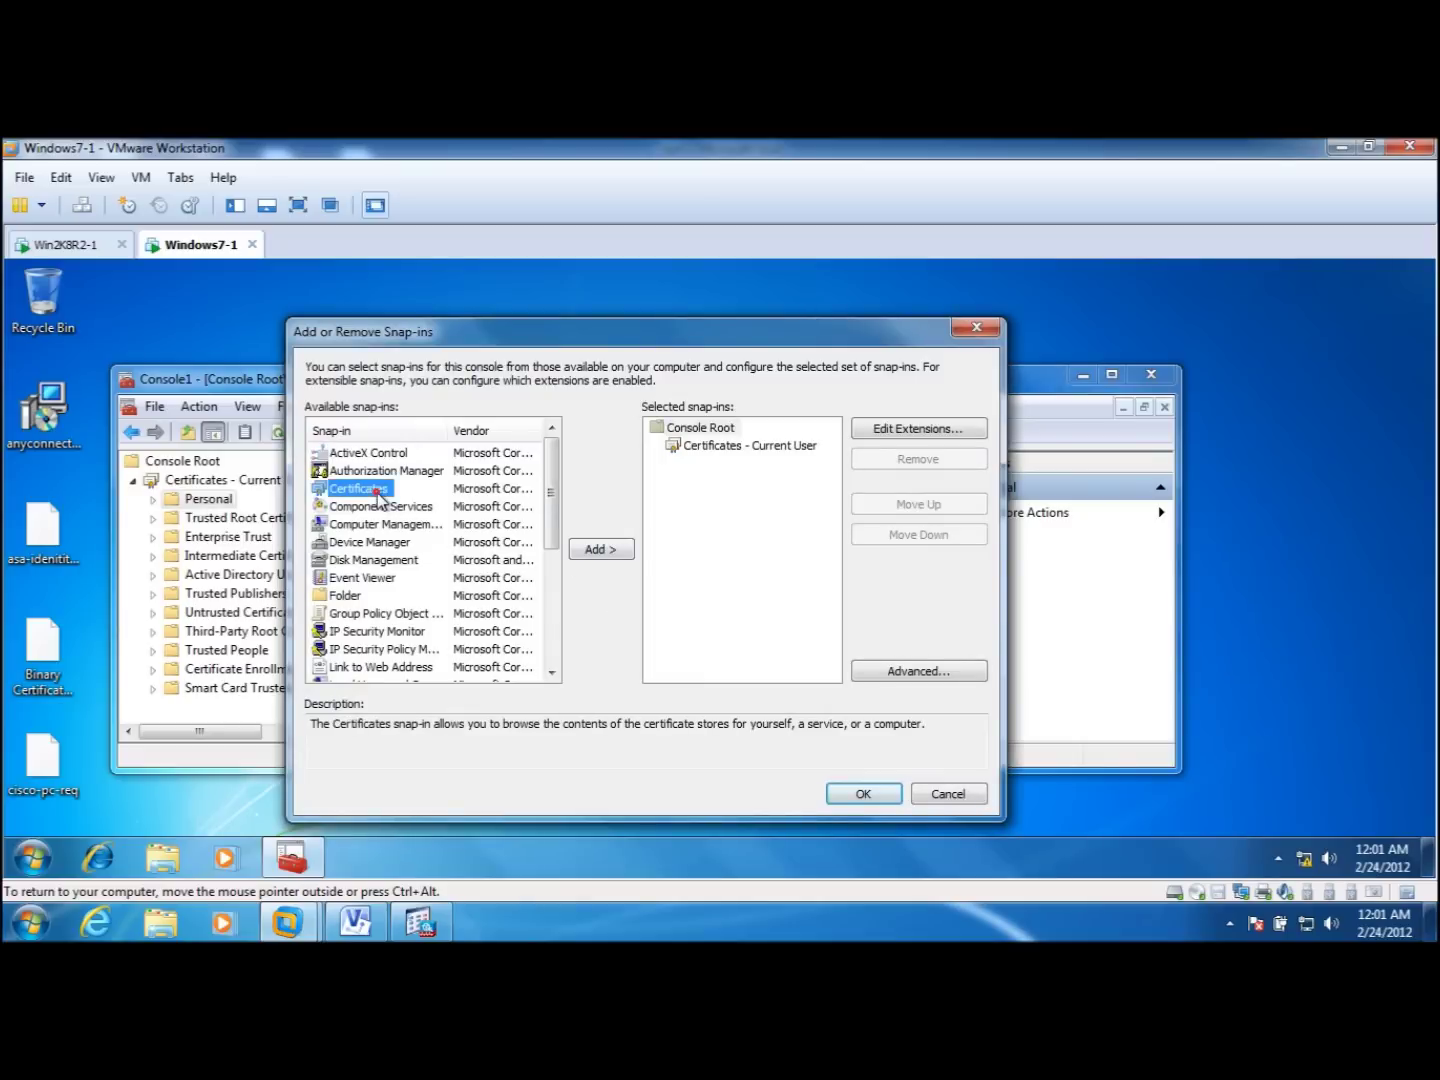
left_click(598, 549)
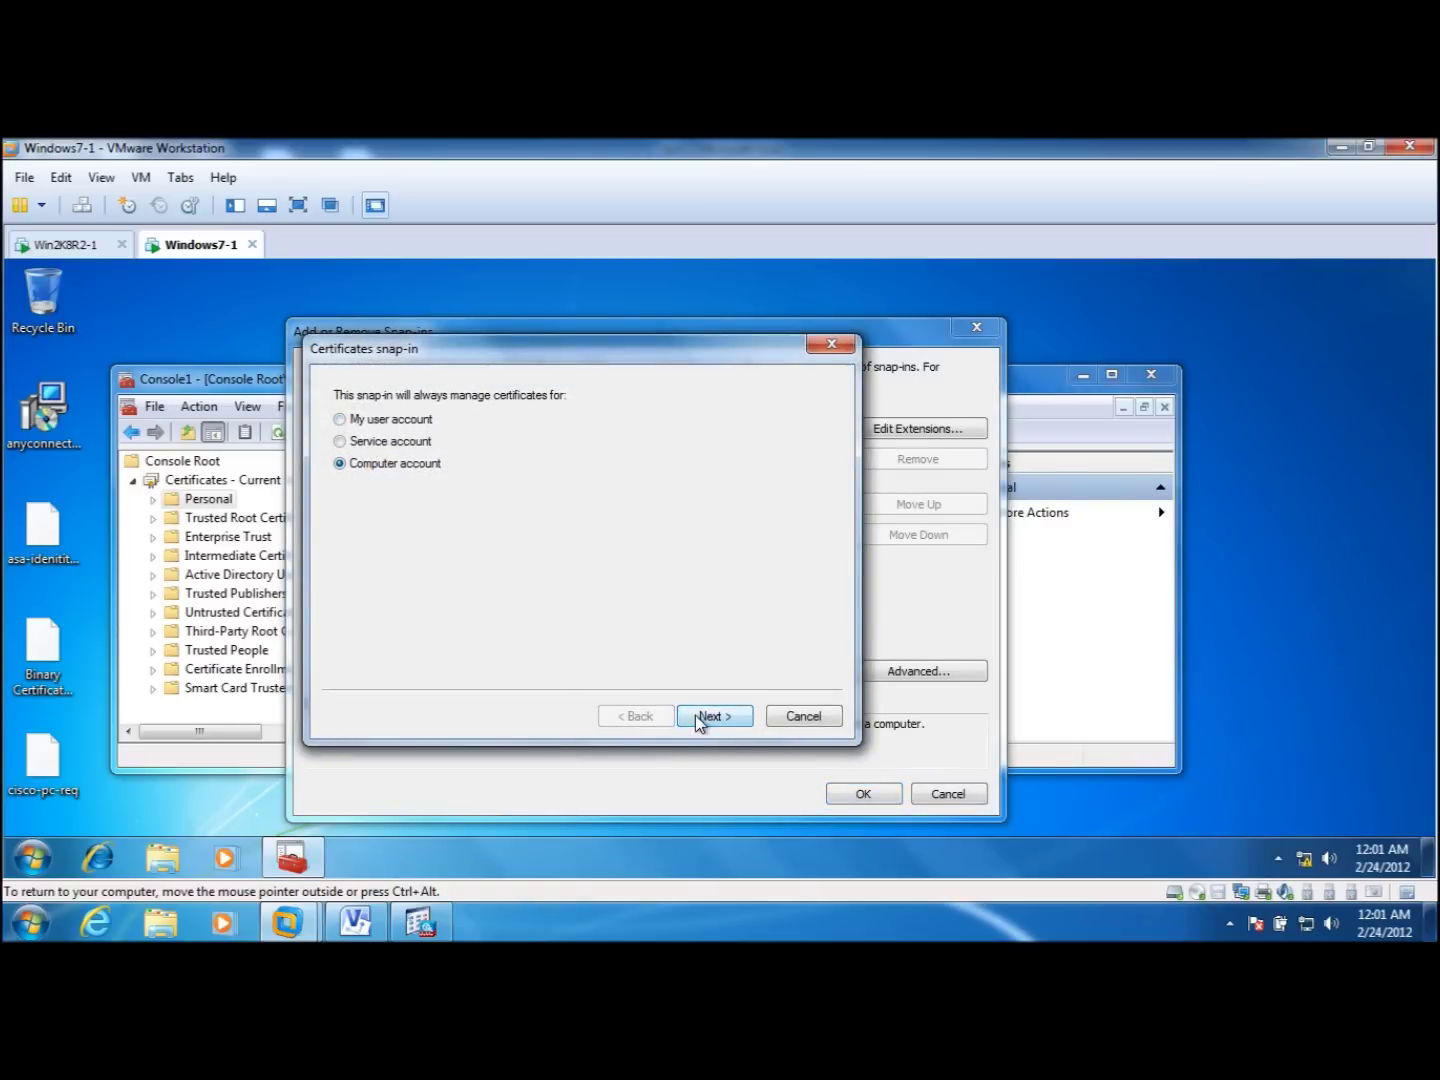
left_click(695, 716)
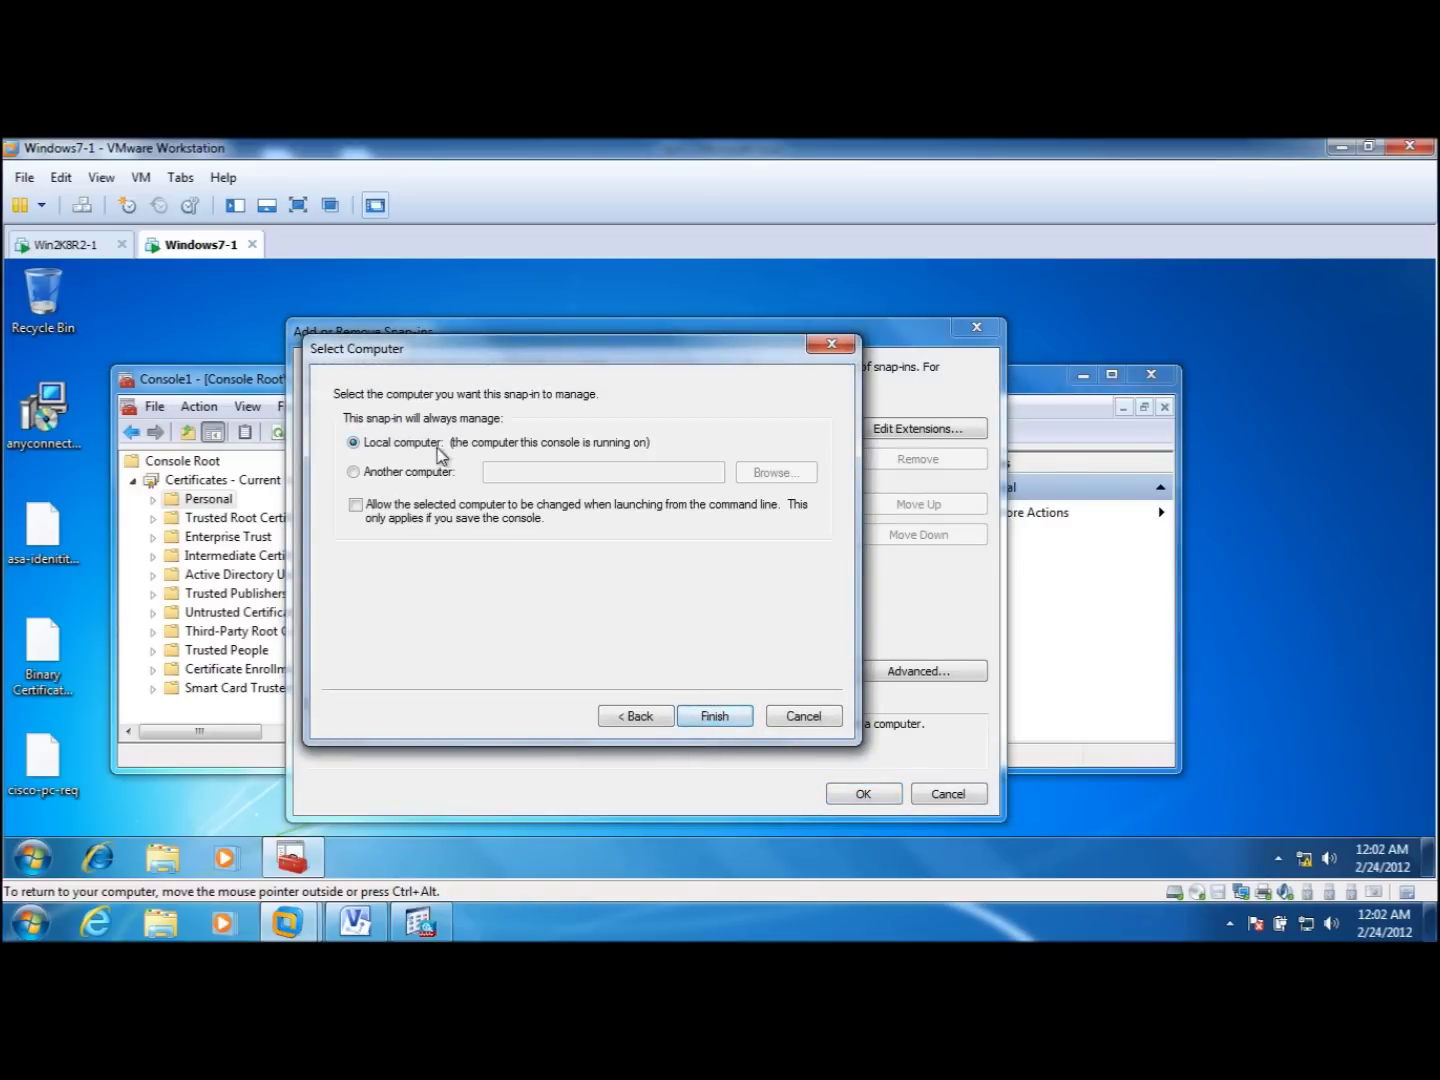
left_click(712, 717)
left_click(864, 796)
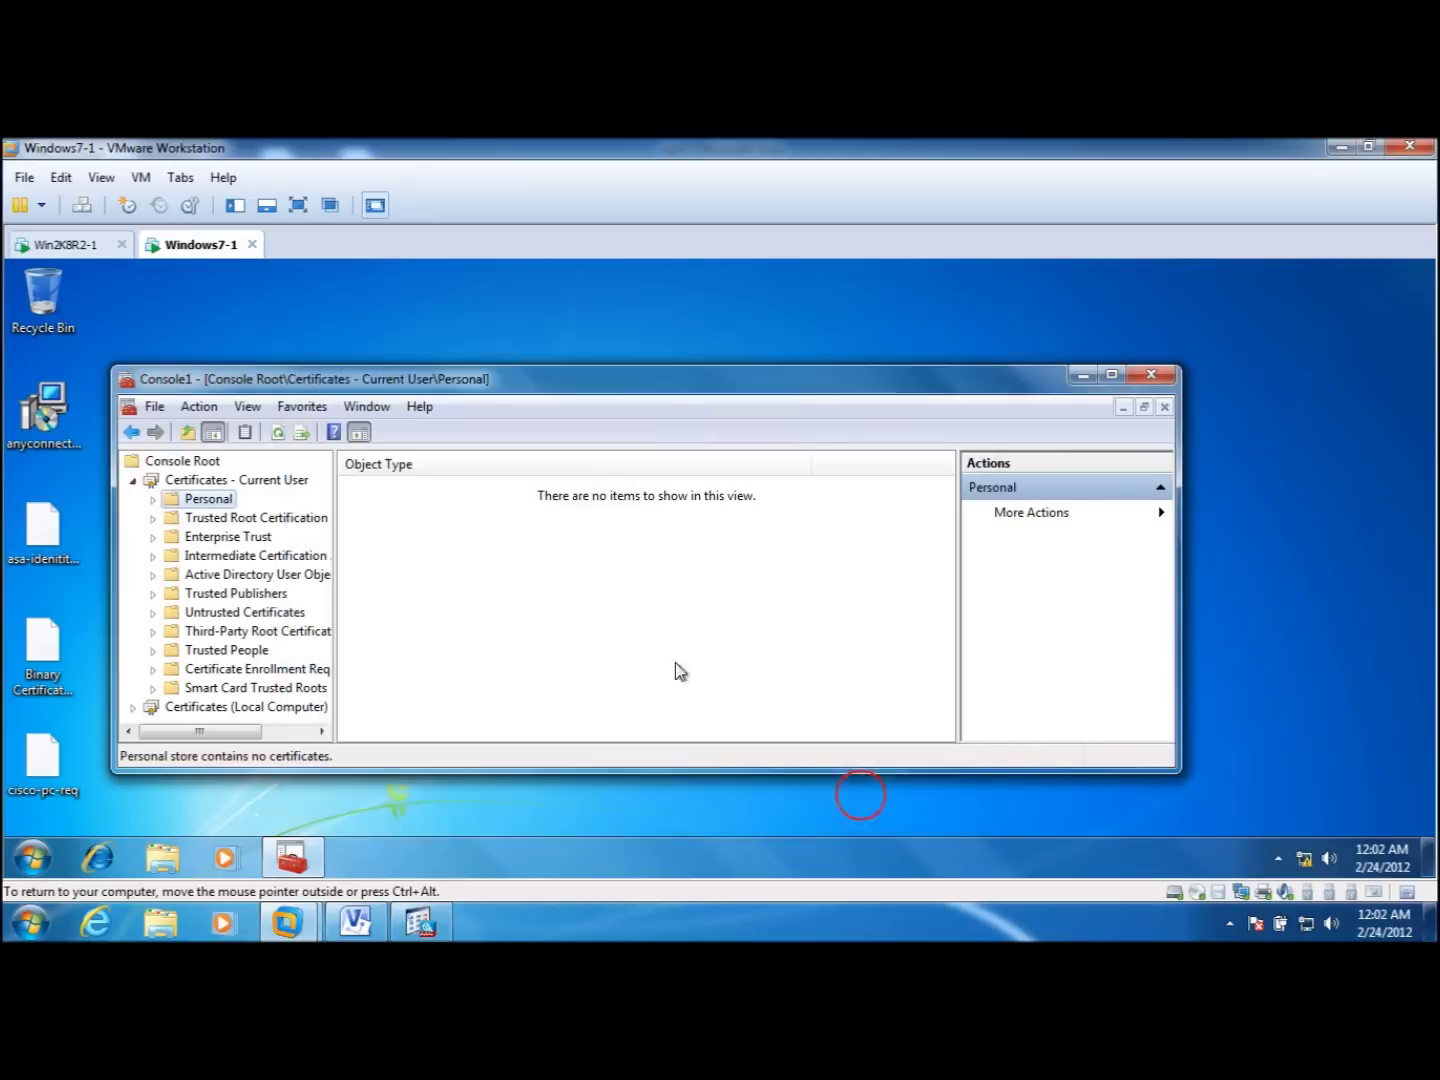
Browse the local computer's Personal certificates to show the cisco-pc certificate.
left_click(135, 707)
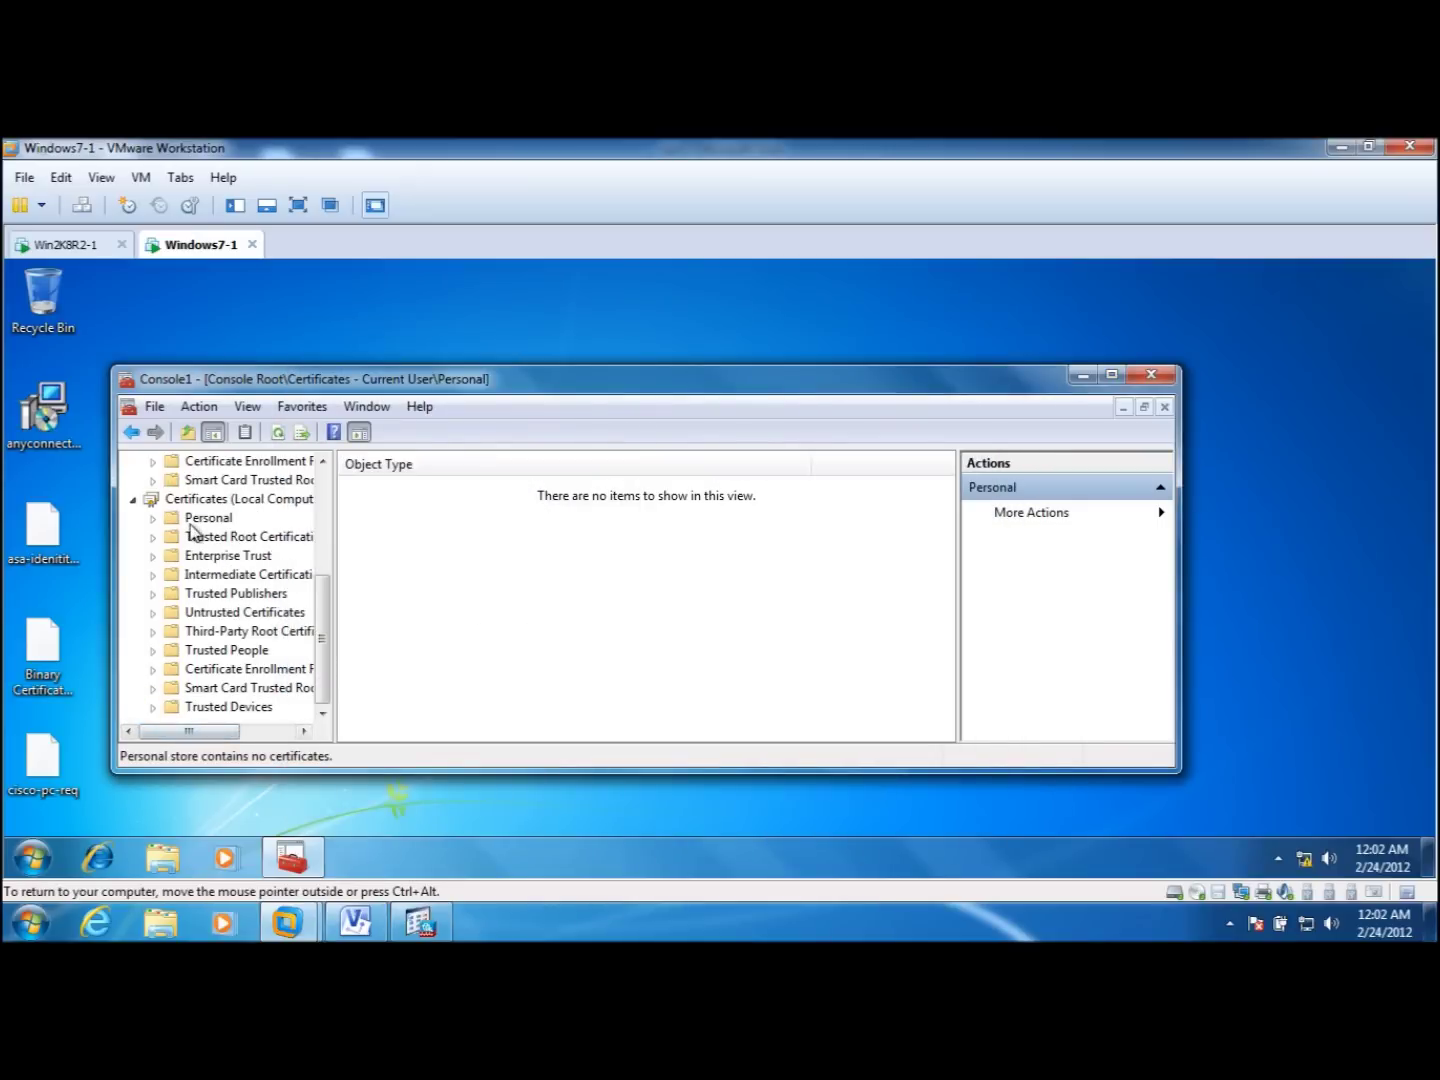
left_click(153, 518)
left_click(200, 538)
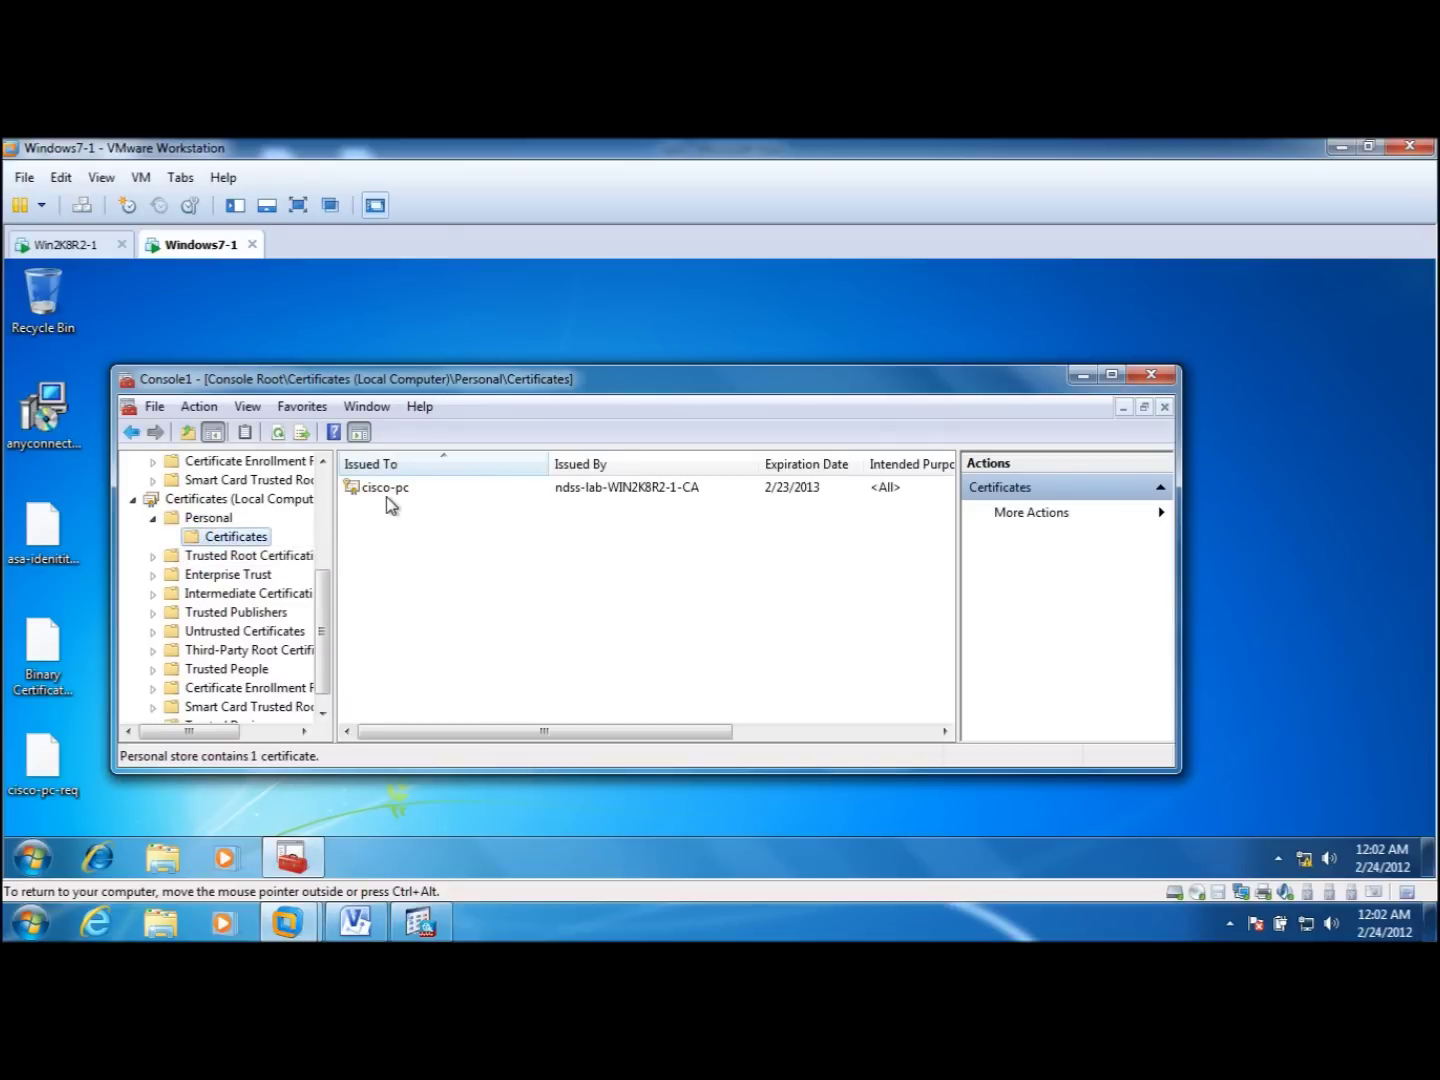
mouse_move(325, 656)
left_mouse_down()
mouse_move(321, 553)
mouse_move(344, 681)
left_mouse_up()
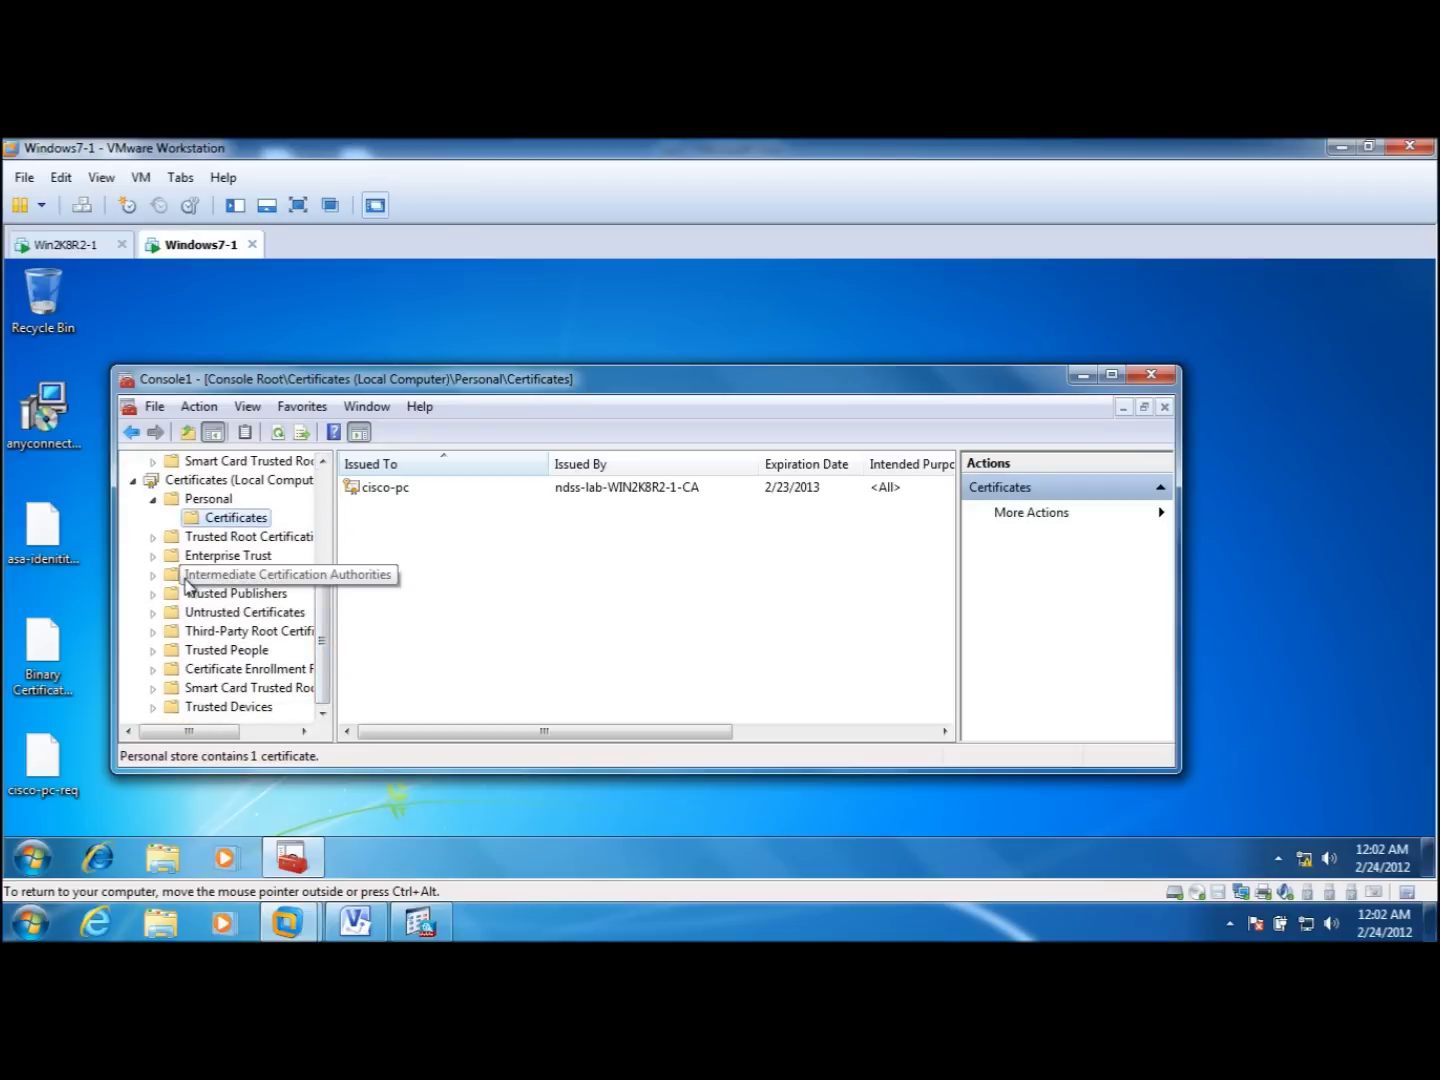
Show ndss-lab-WIN2K8R2-1-CA among Trusted Root Certificates, then return to Personal and switch to ASDM.
left_click(152, 537)
left_click(202, 555)
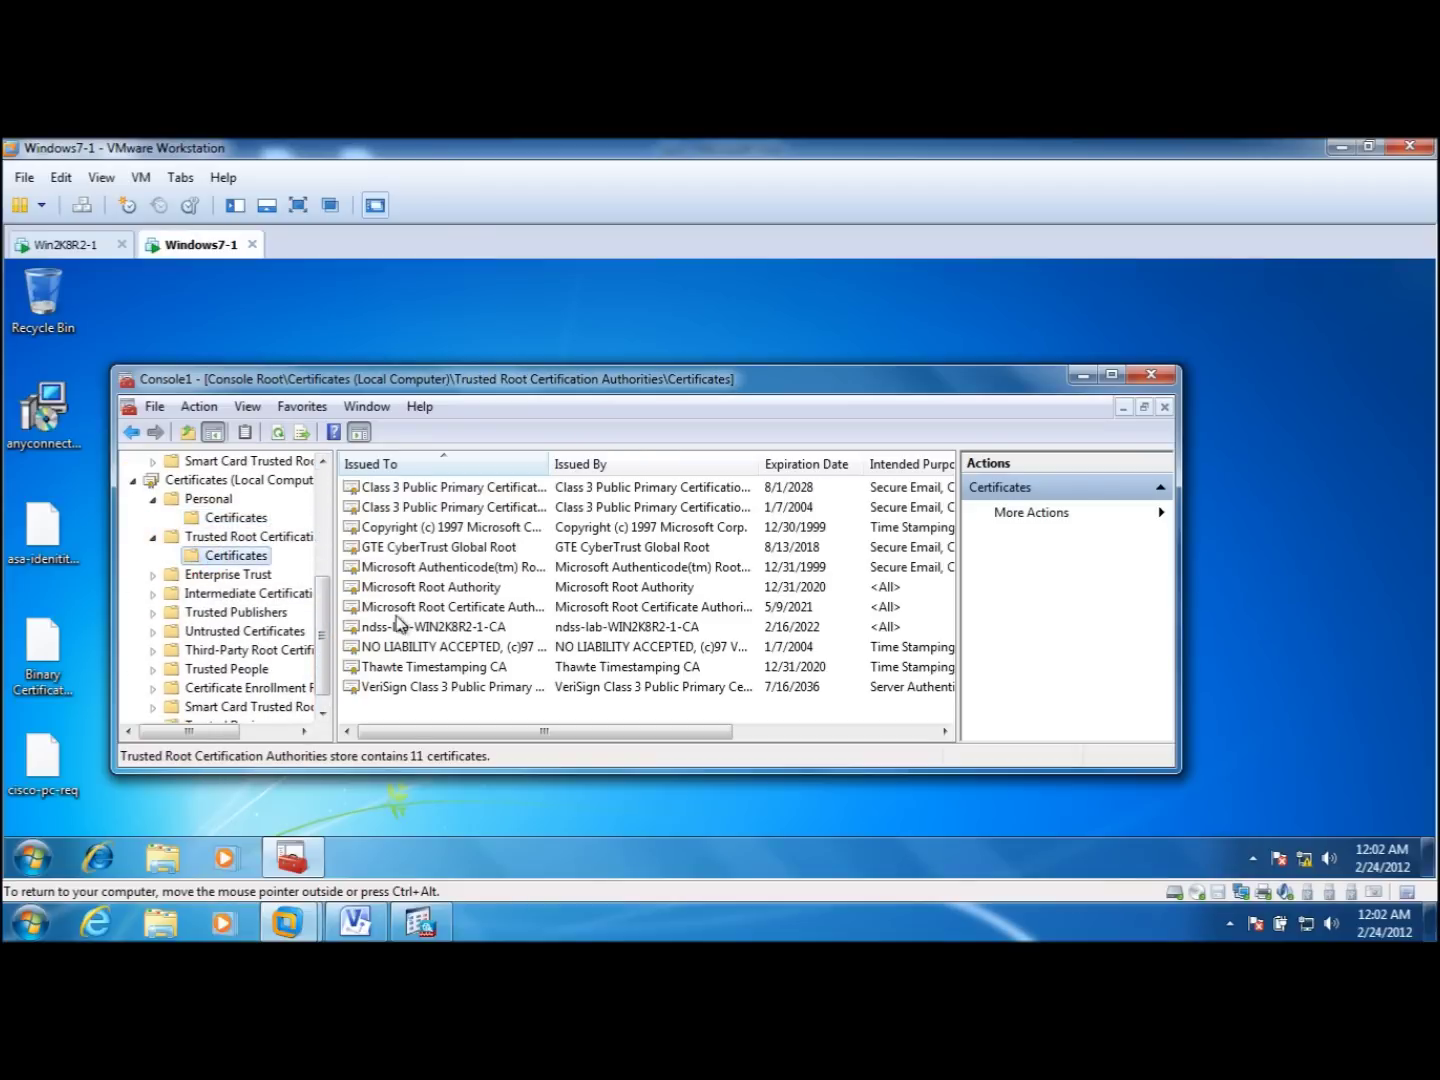
left_click(395, 626)
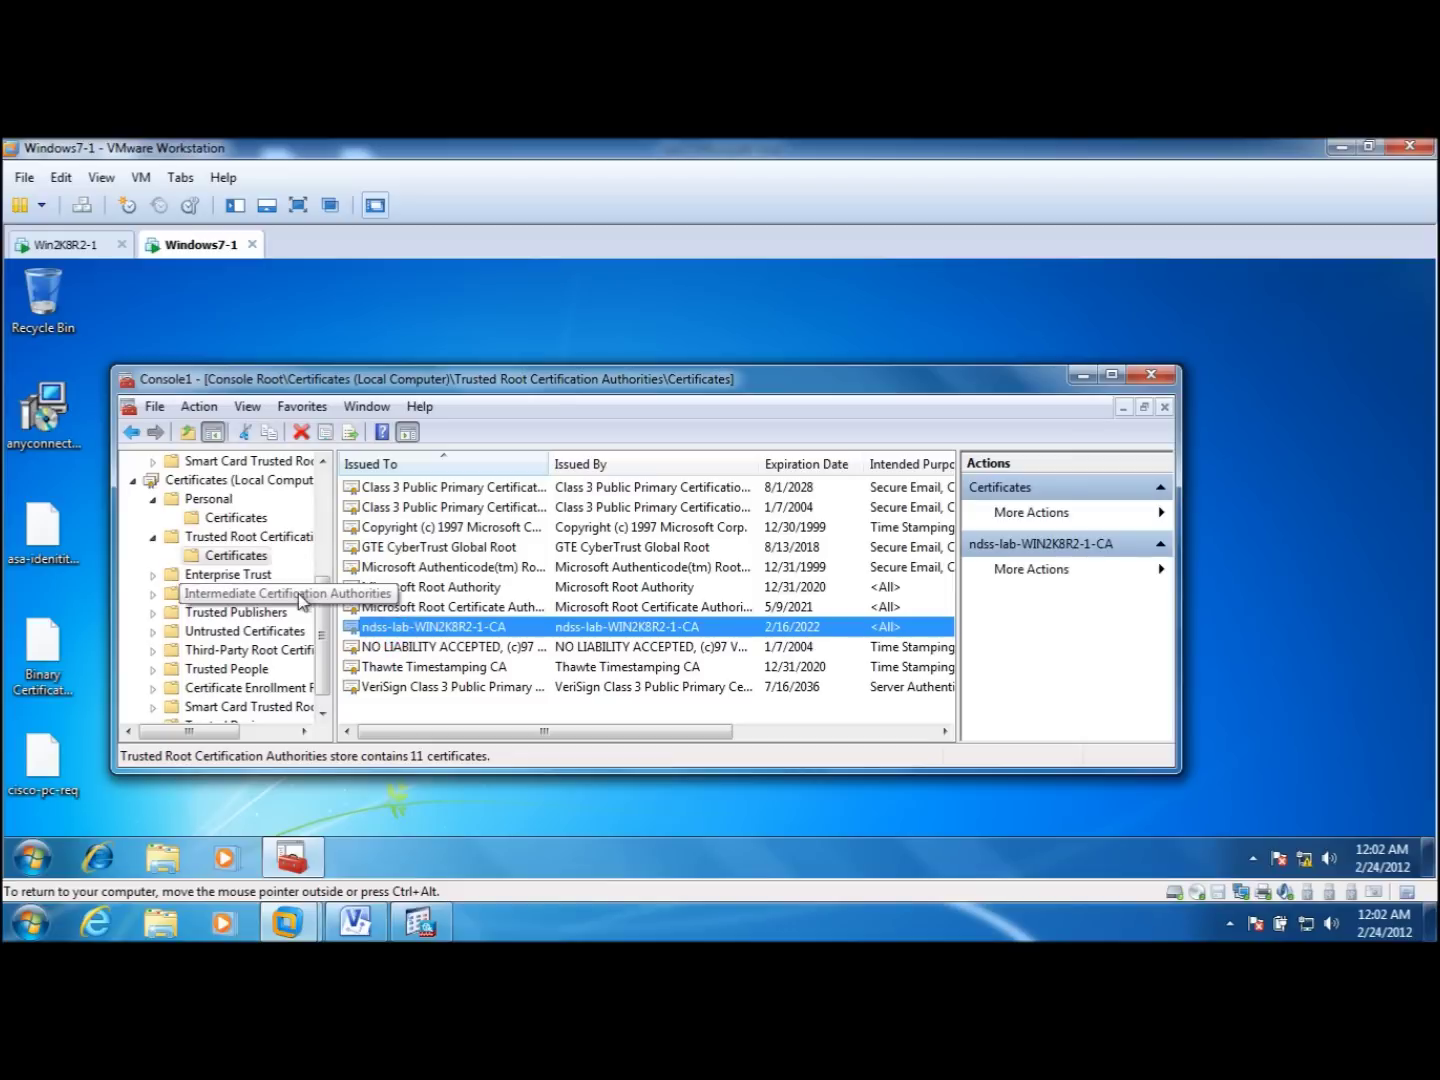
left_click_drag(332, 606, 421, 640)
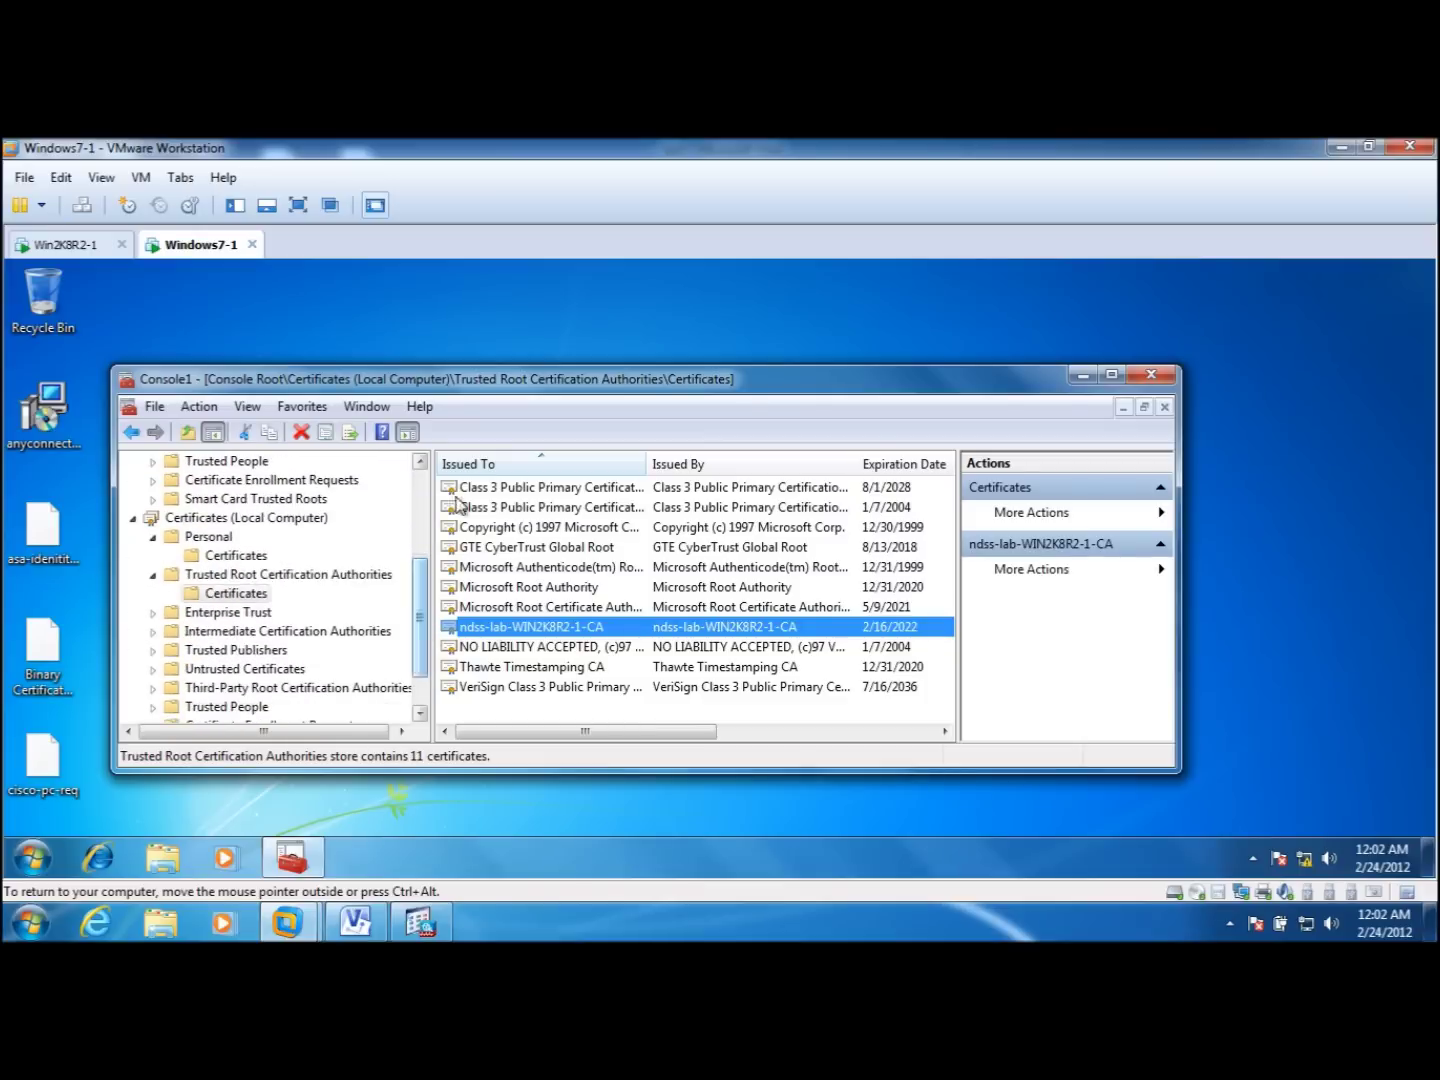
left_click(228, 554)
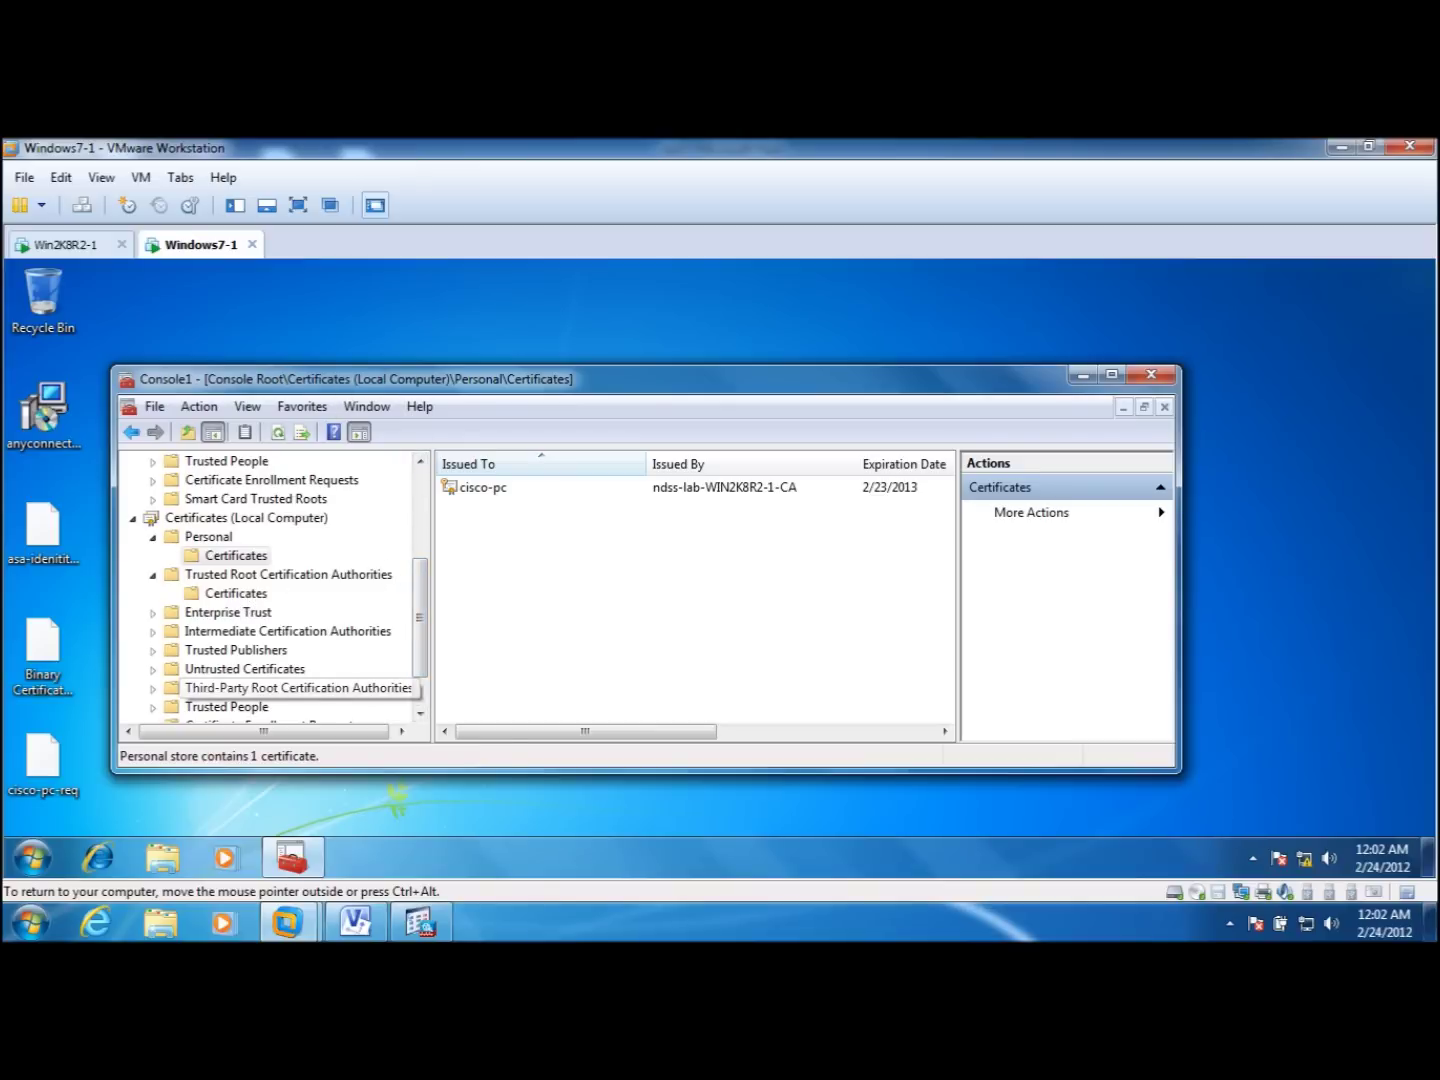
left_click(381, 800)
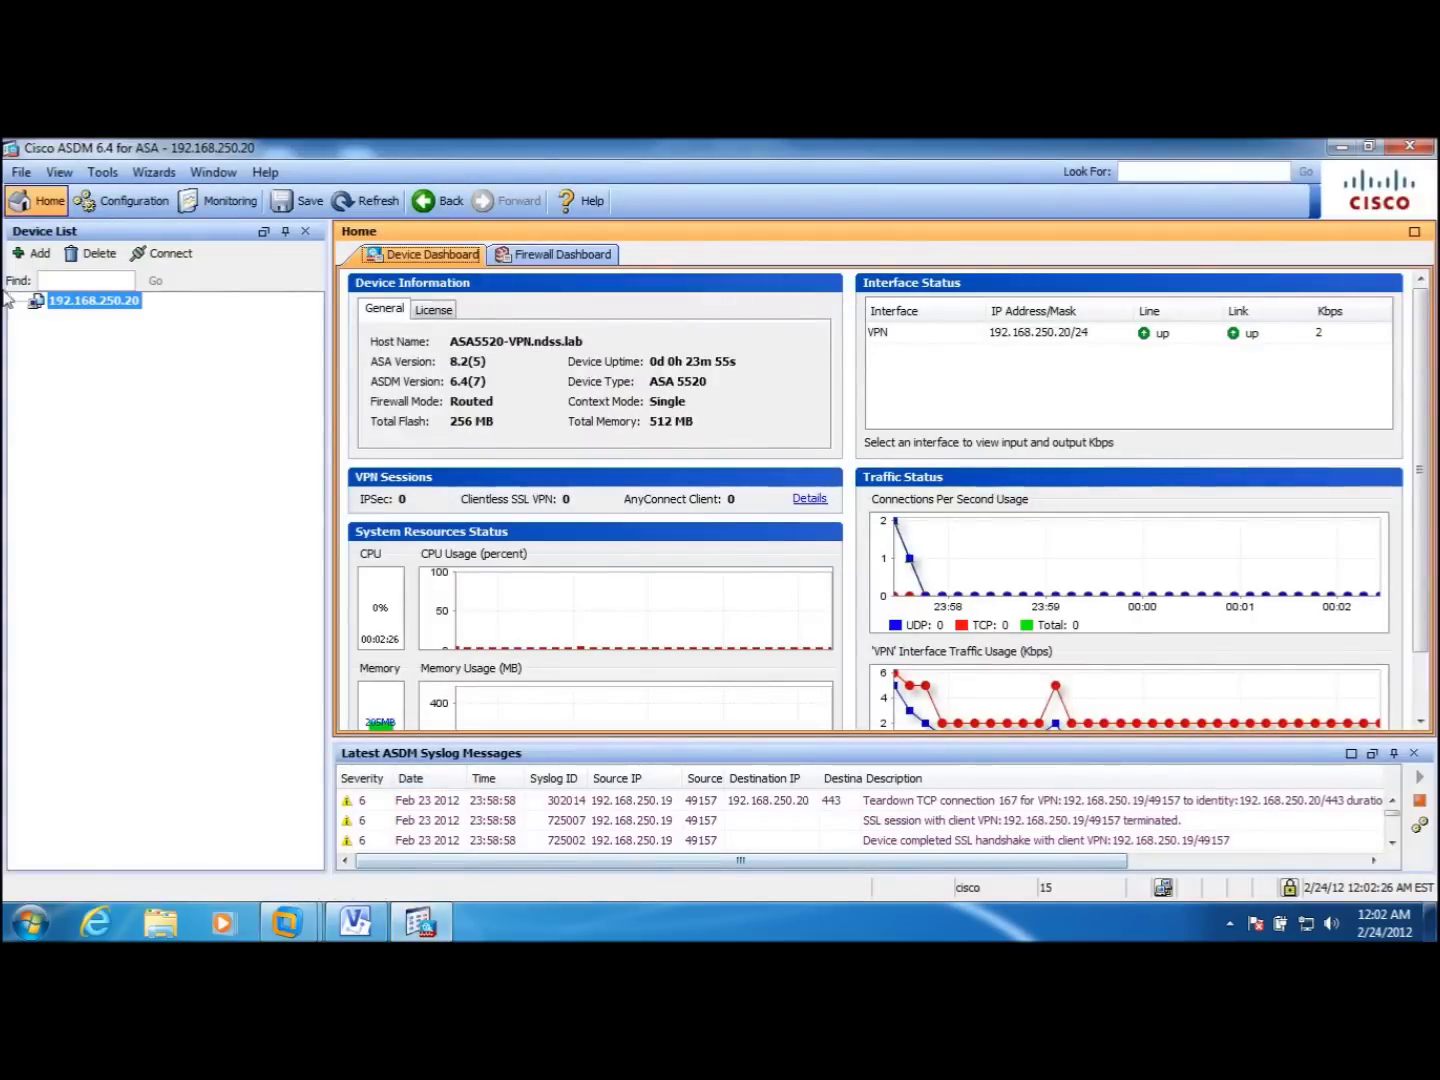
In ASDM Configuration, view the ASA's identity certificates and CA certificate ndss-lab-WIN2K8R2-1-CA.
left_click(125, 200)
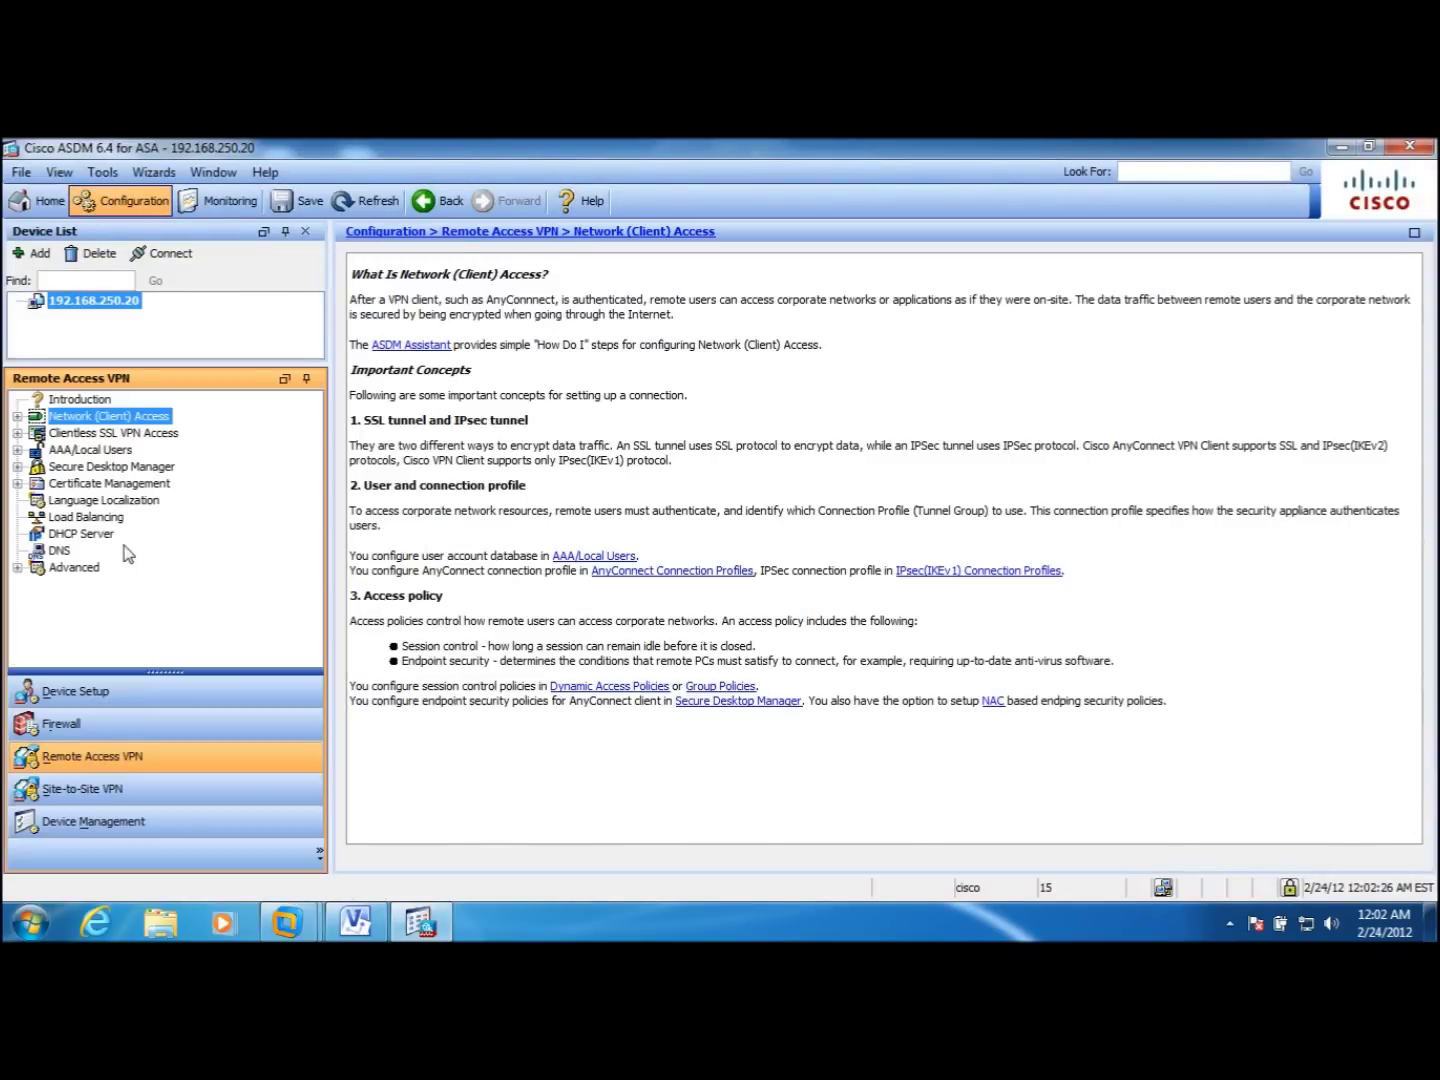
left_click(17, 484)
left_click(72, 517)
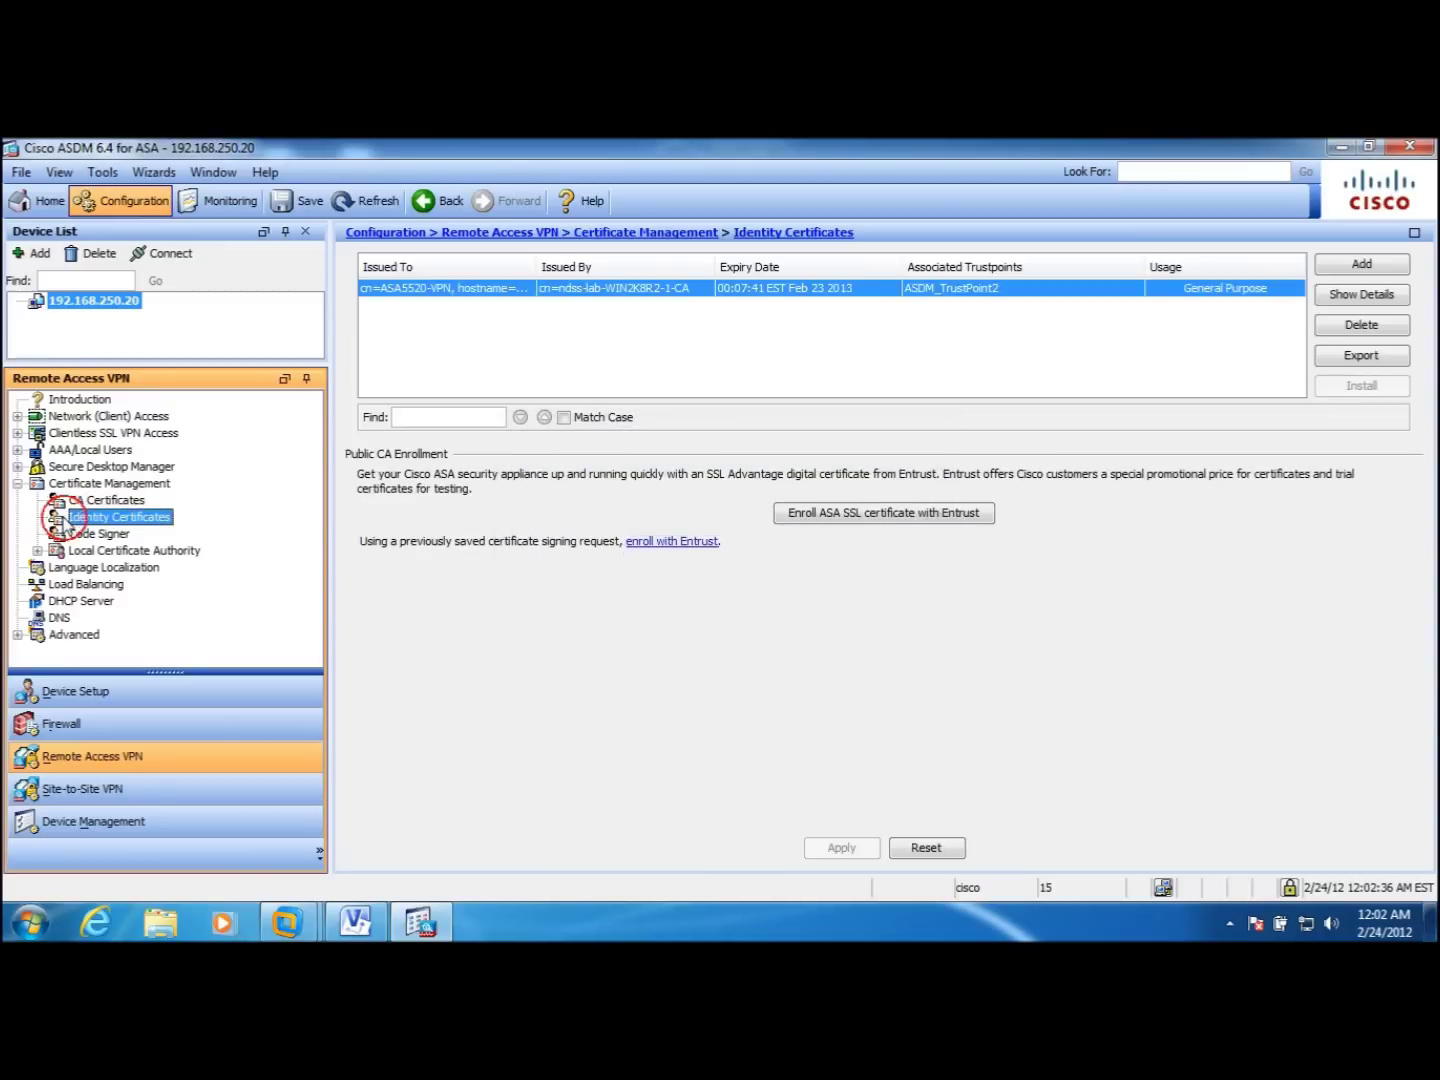
left_click(100, 501)
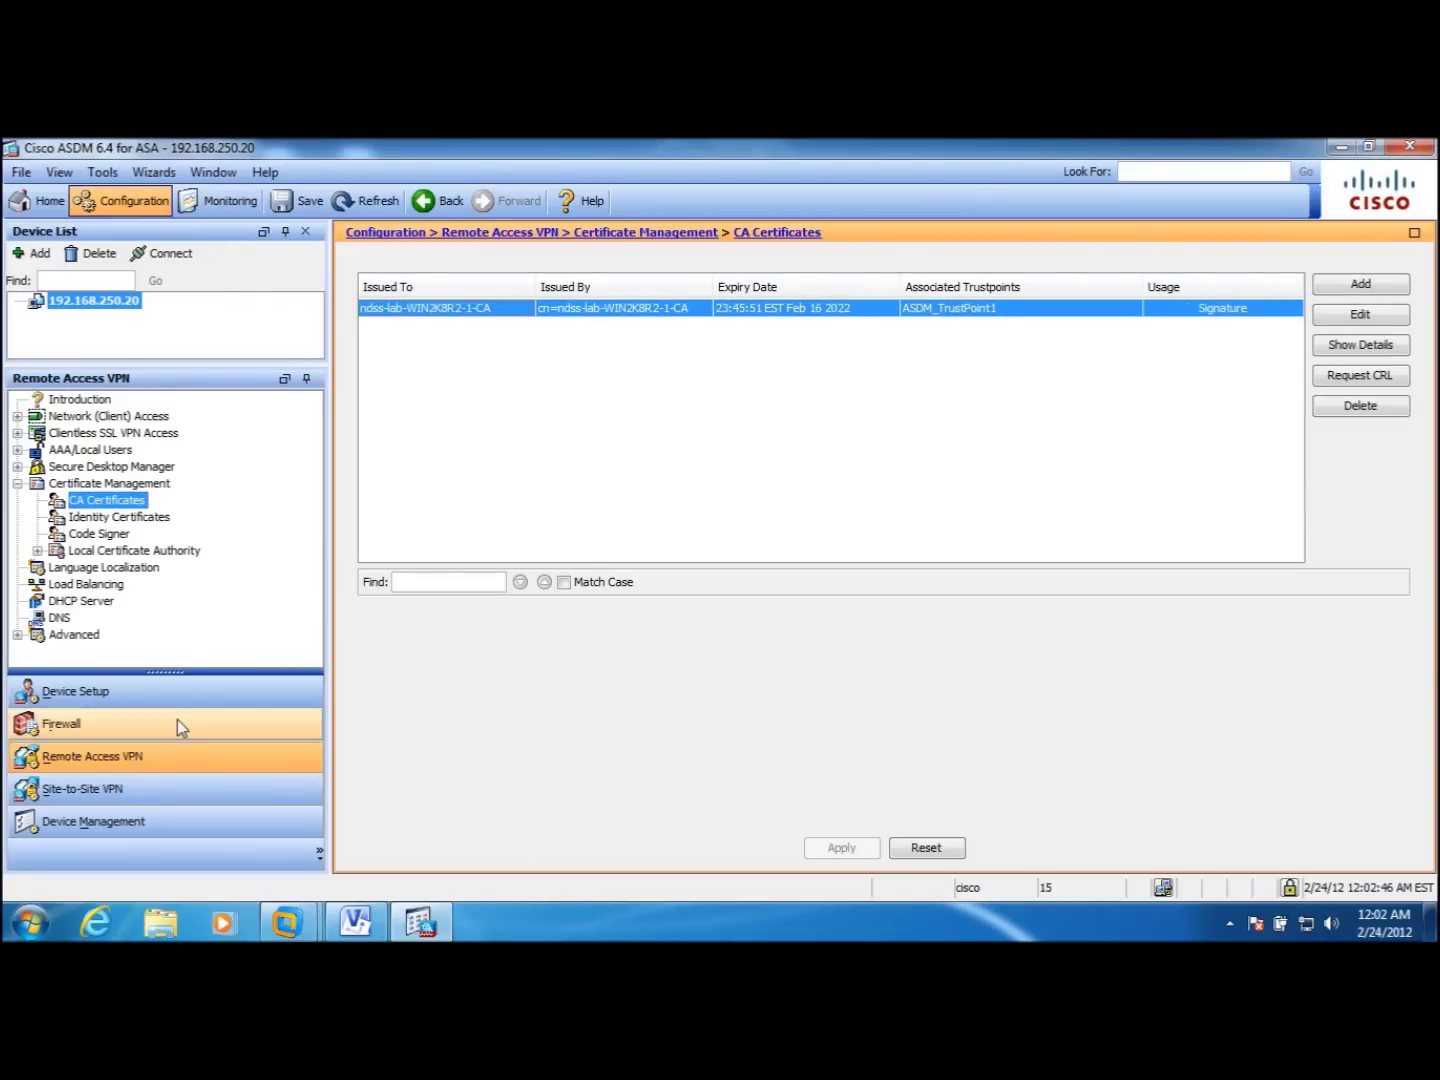
Return to the Windows7-1 virtual machine's certificate console.
left_click(343, 930)
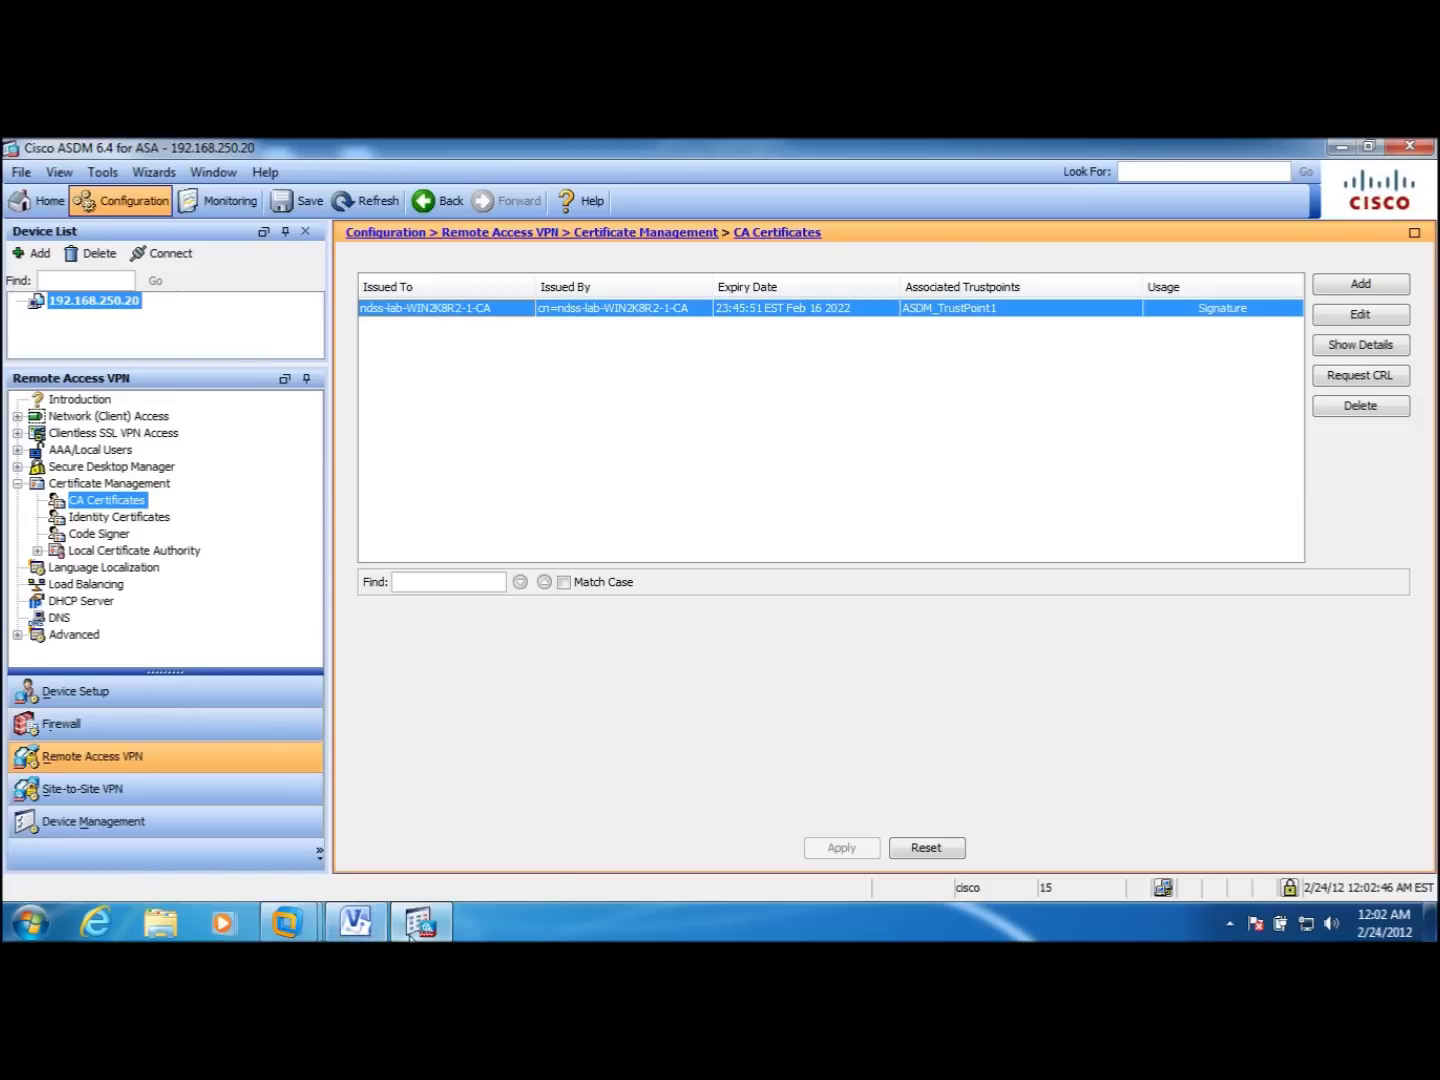
mouse_move(290, 920)
left_click(375, 845)
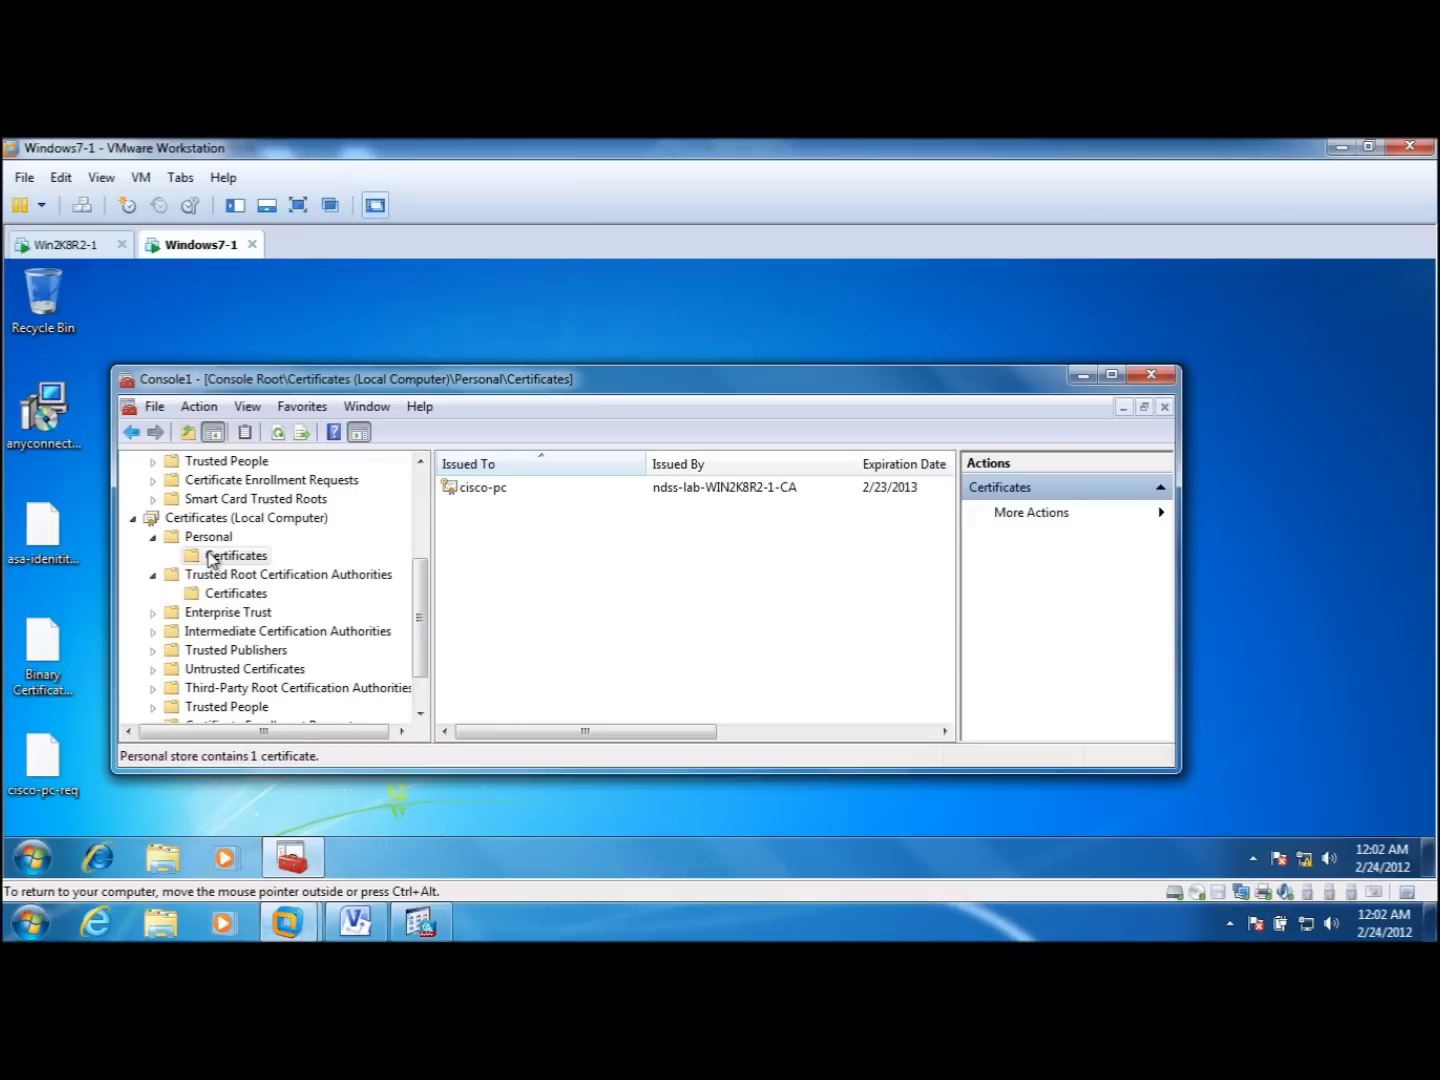
Confirm Current User Personal is empty and Local Computer Personal holds cisco-pc, expiring 2/23/2013.
left_click_drag(418, 612, 419, 497)
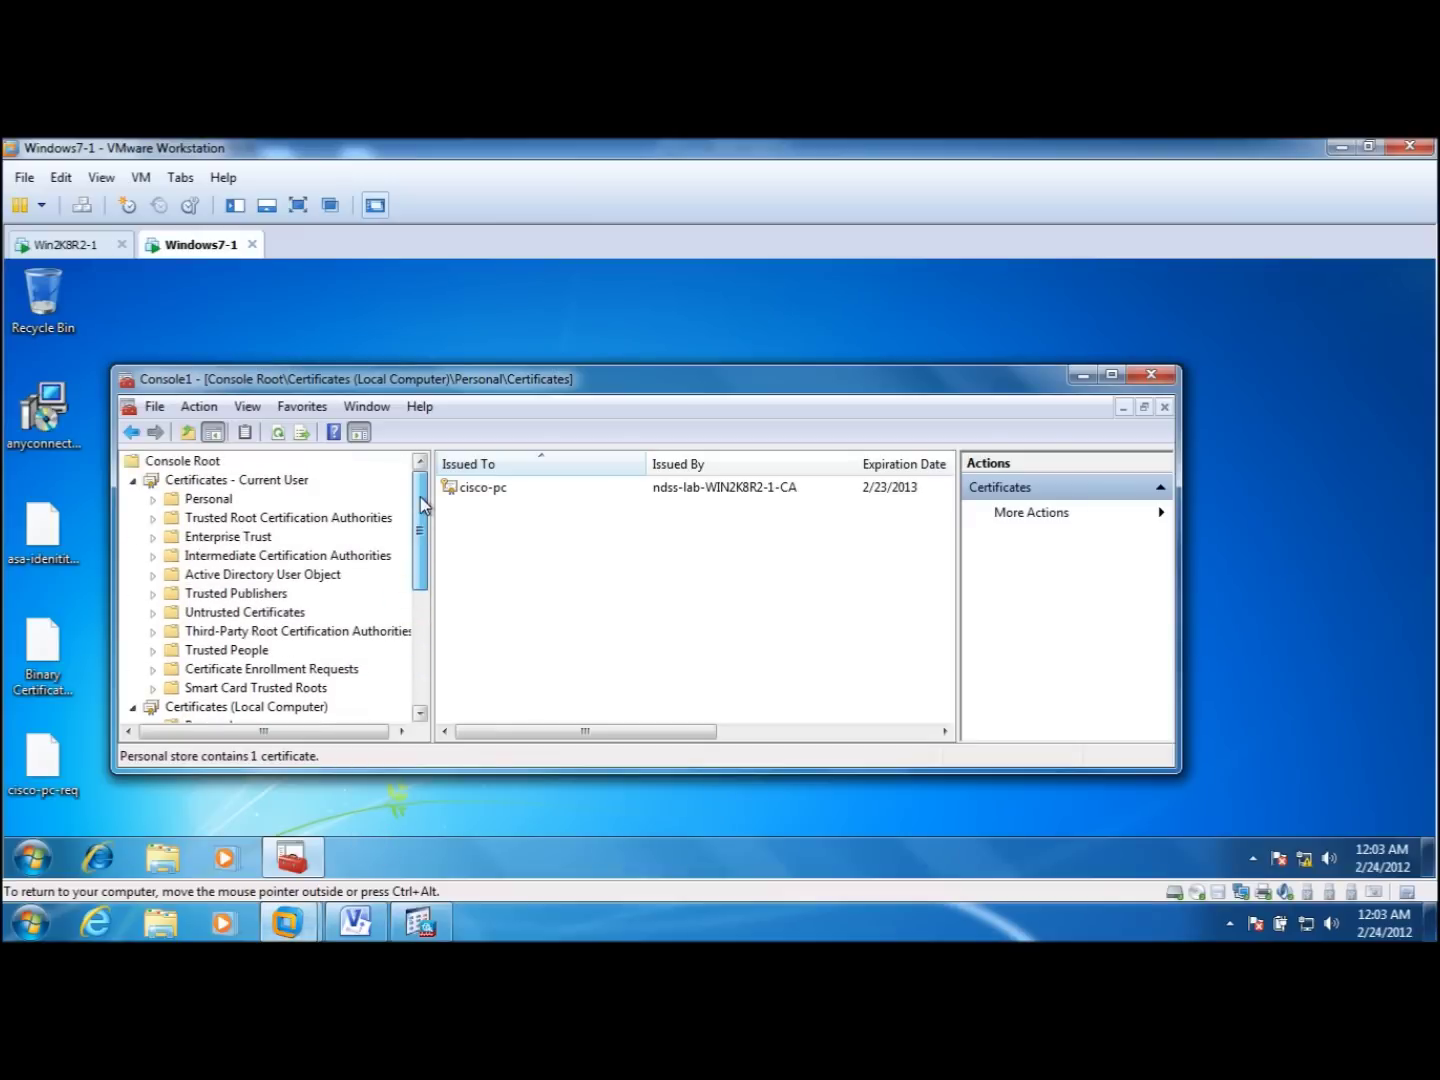
left_click(207, 499)
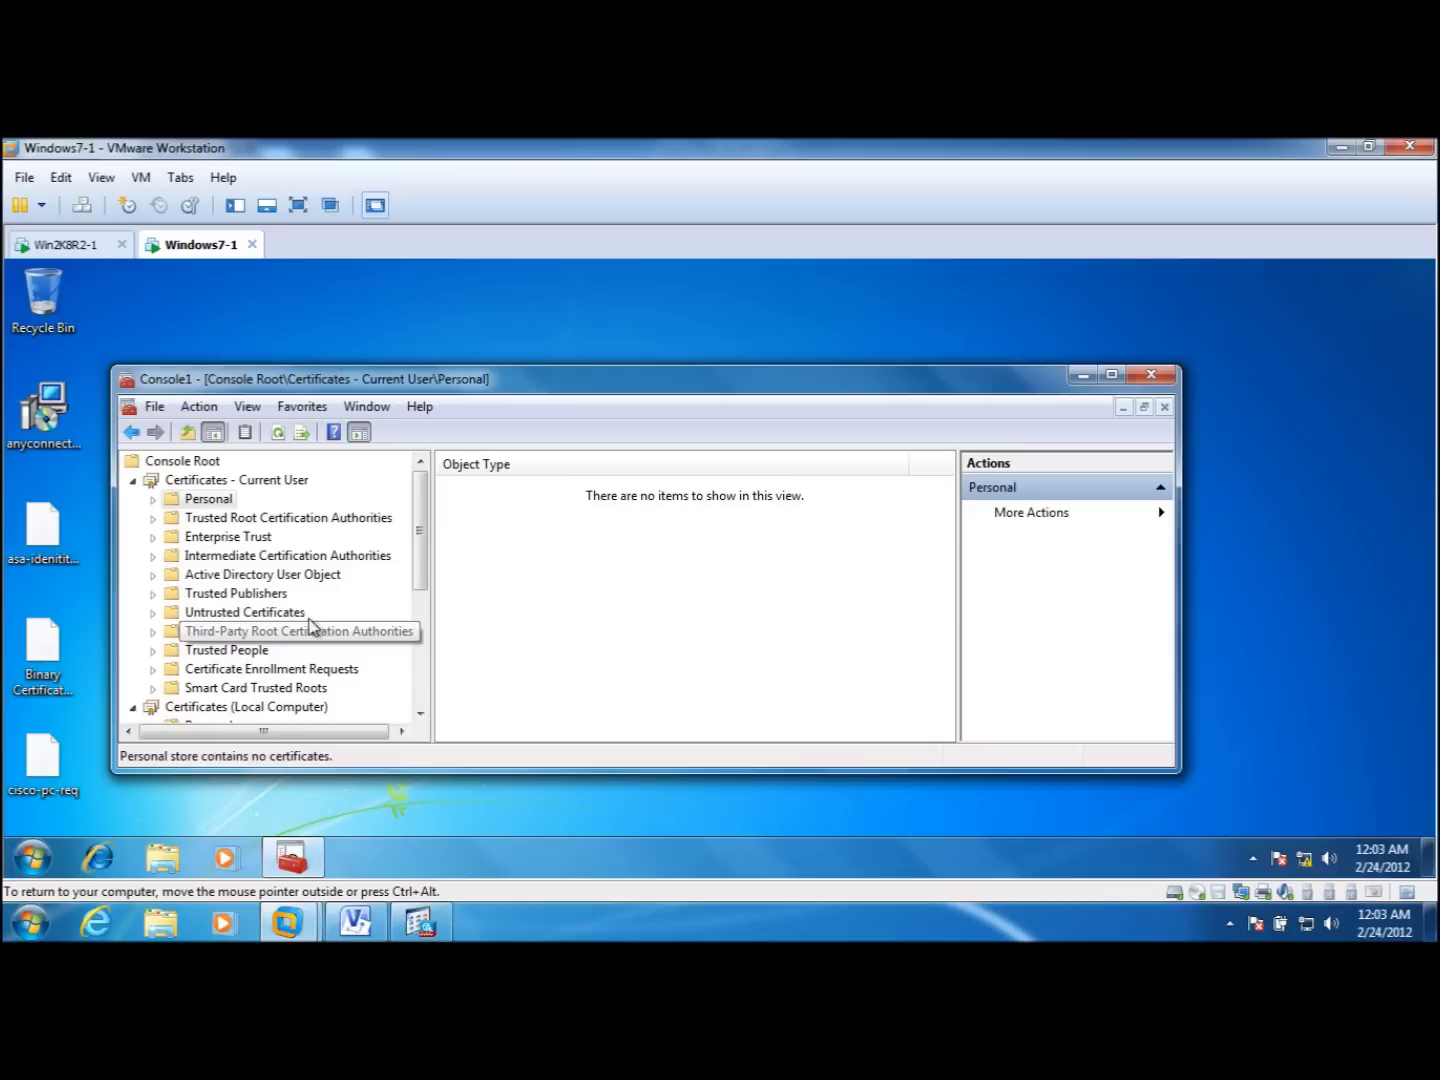
left_click_drag(421, 577, 427, 624)
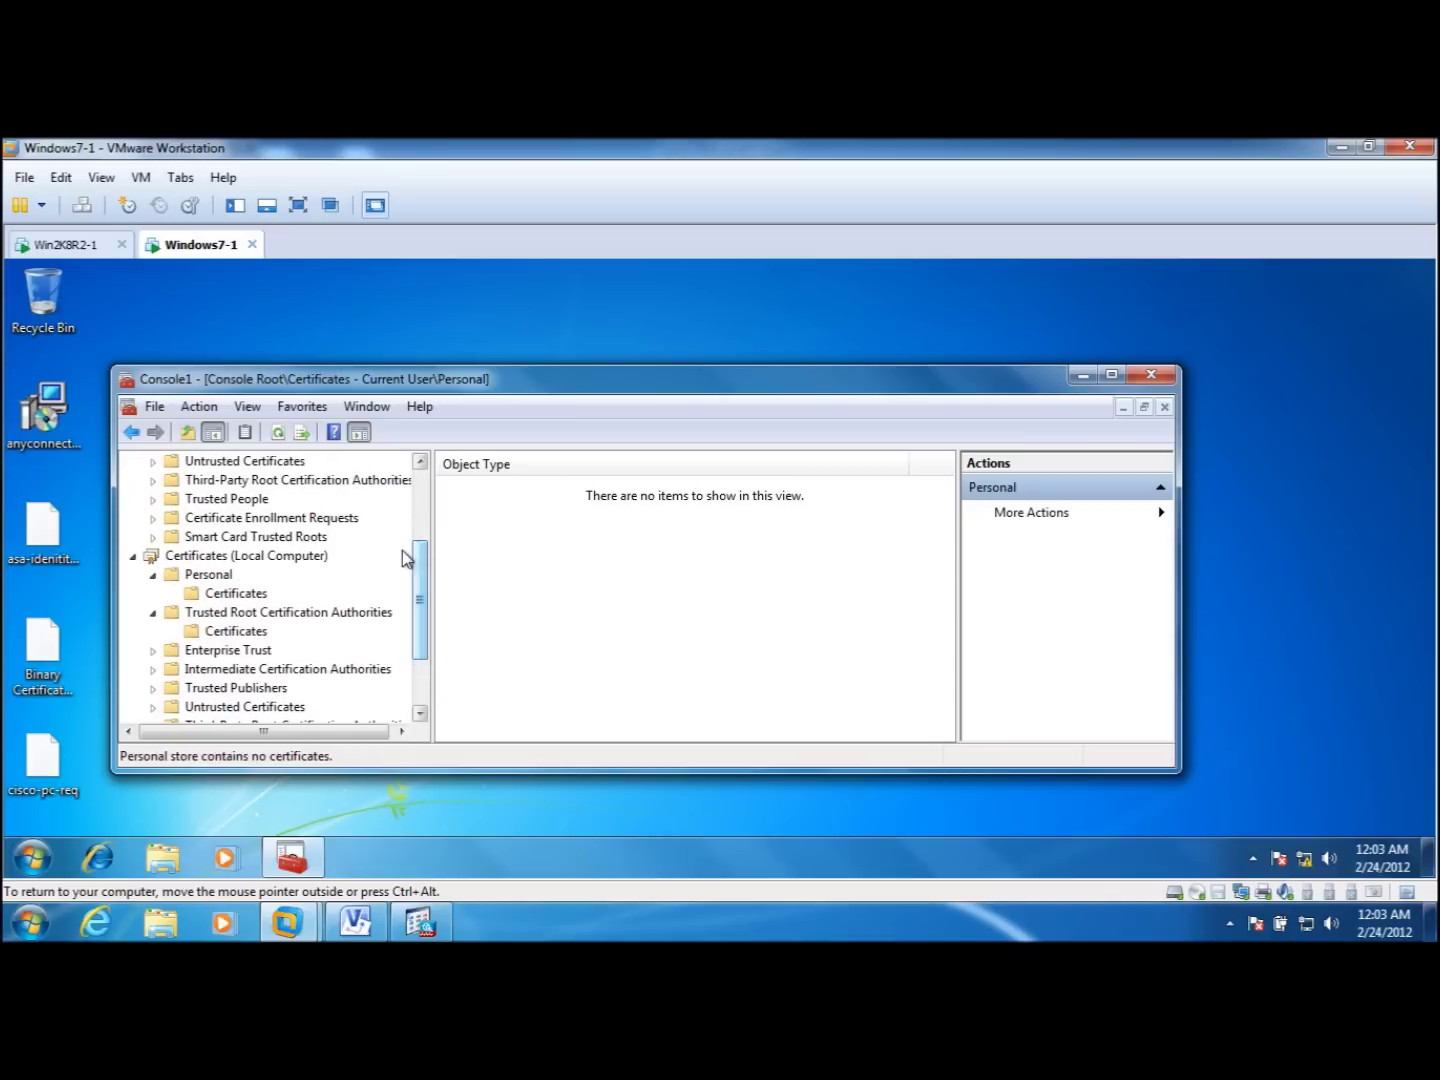
left_click(222, 594)
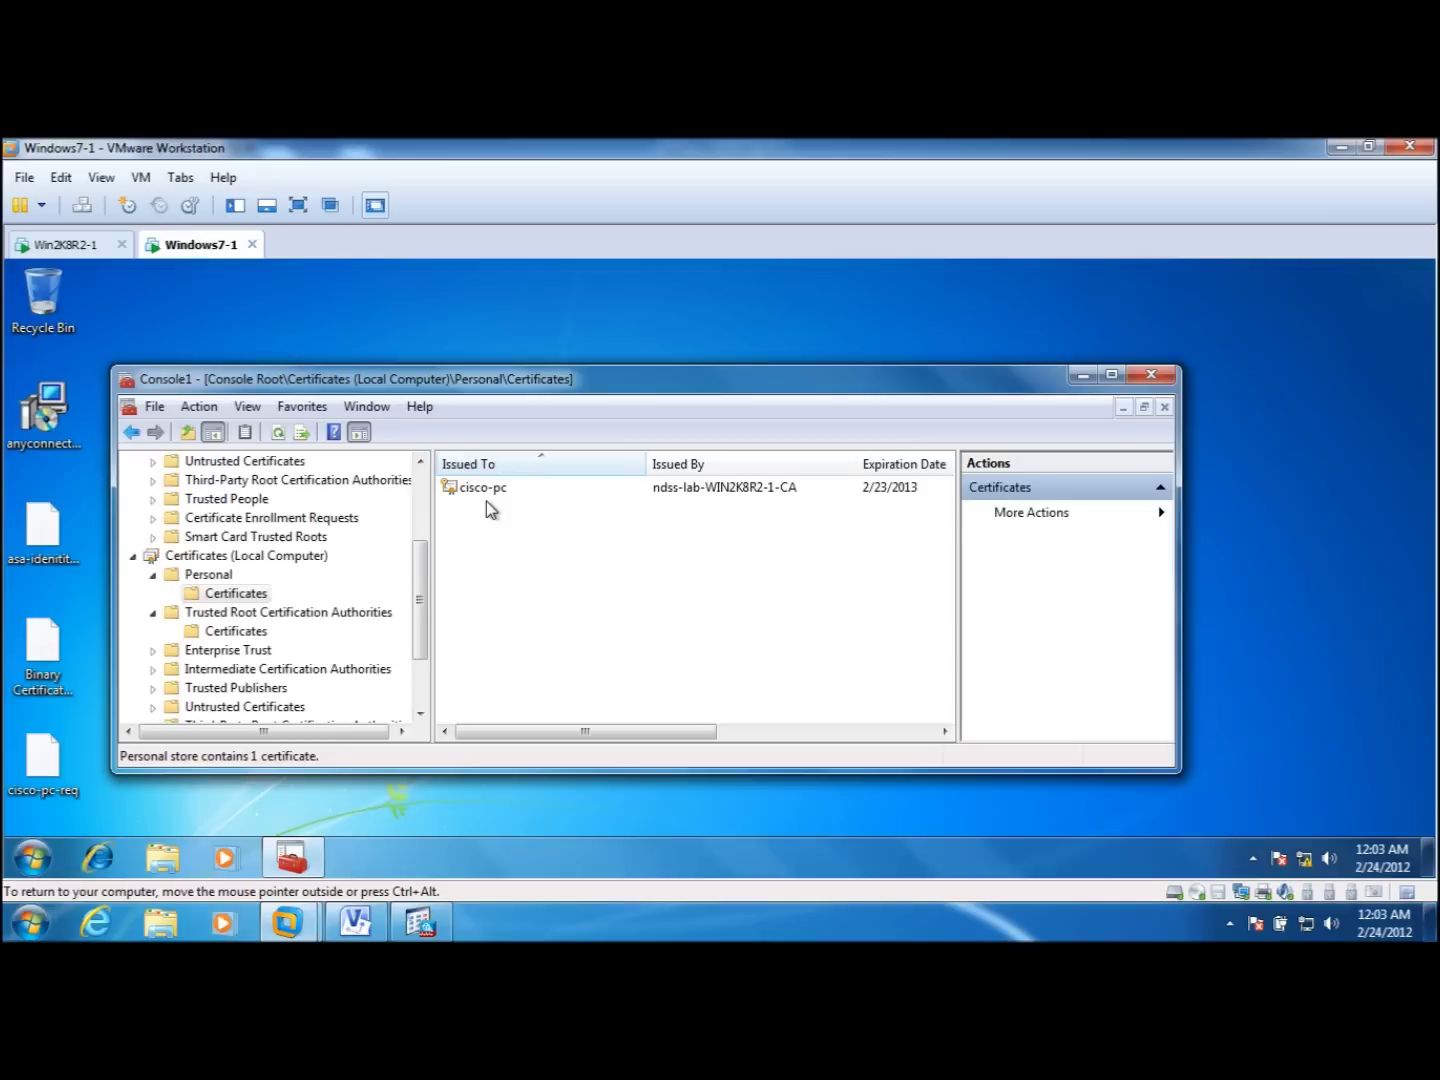
Minimize the certificate console and launch Cisco AnyConnect Secure Mobility Client from Start.
left_click(1080, 378)
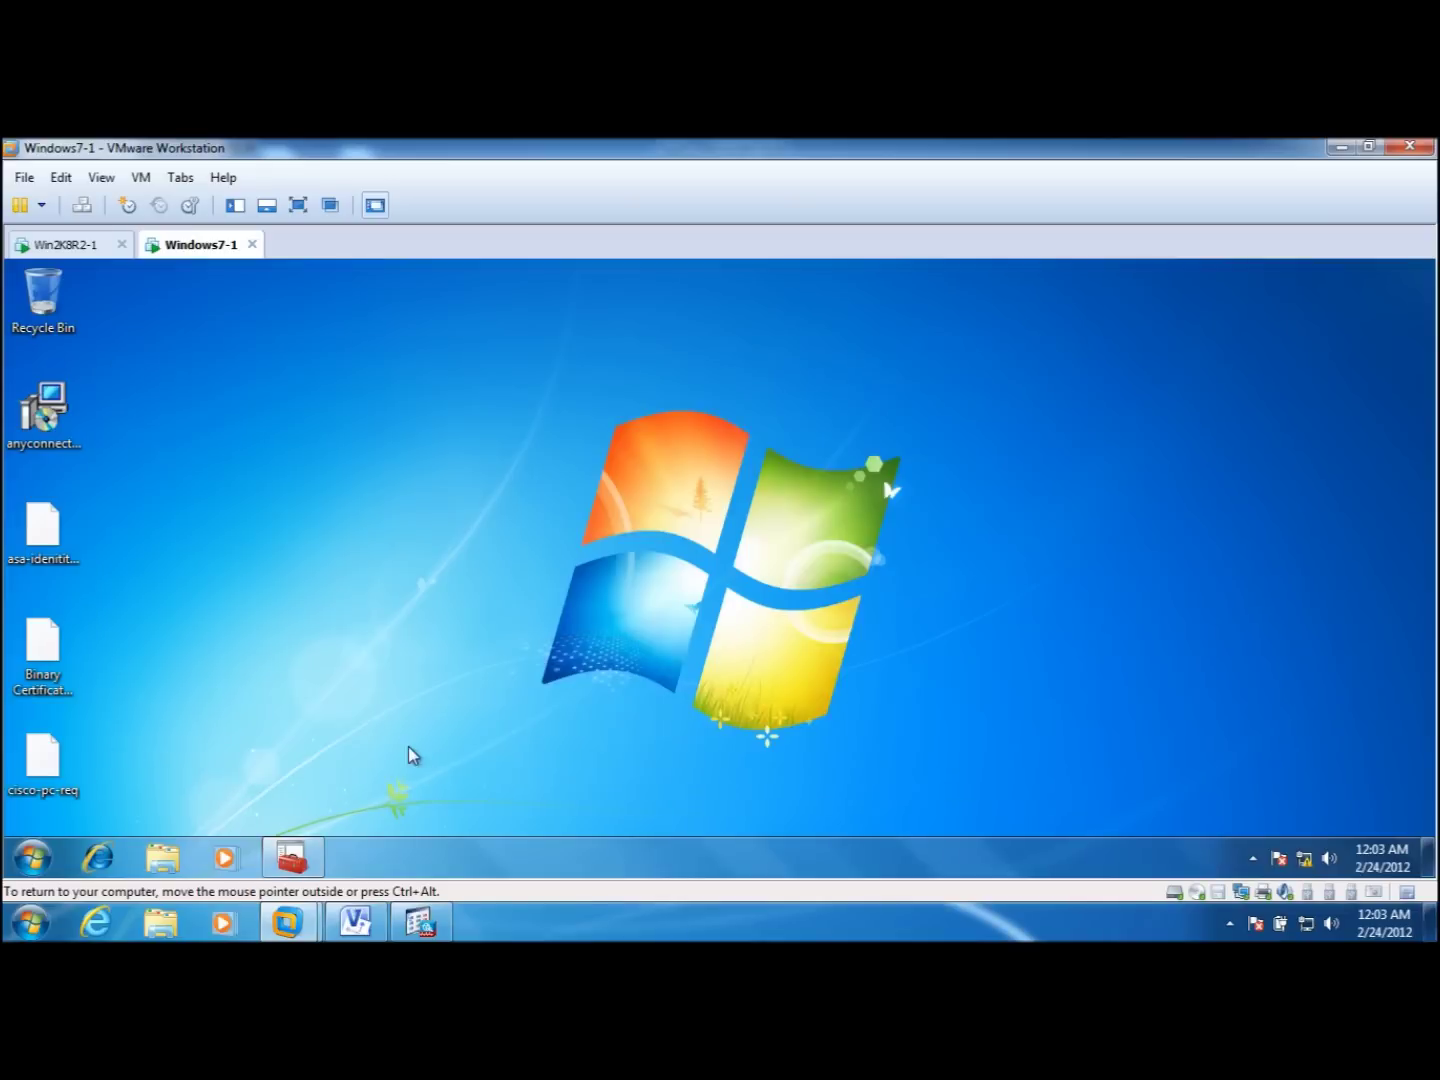
left_click(27, 866)
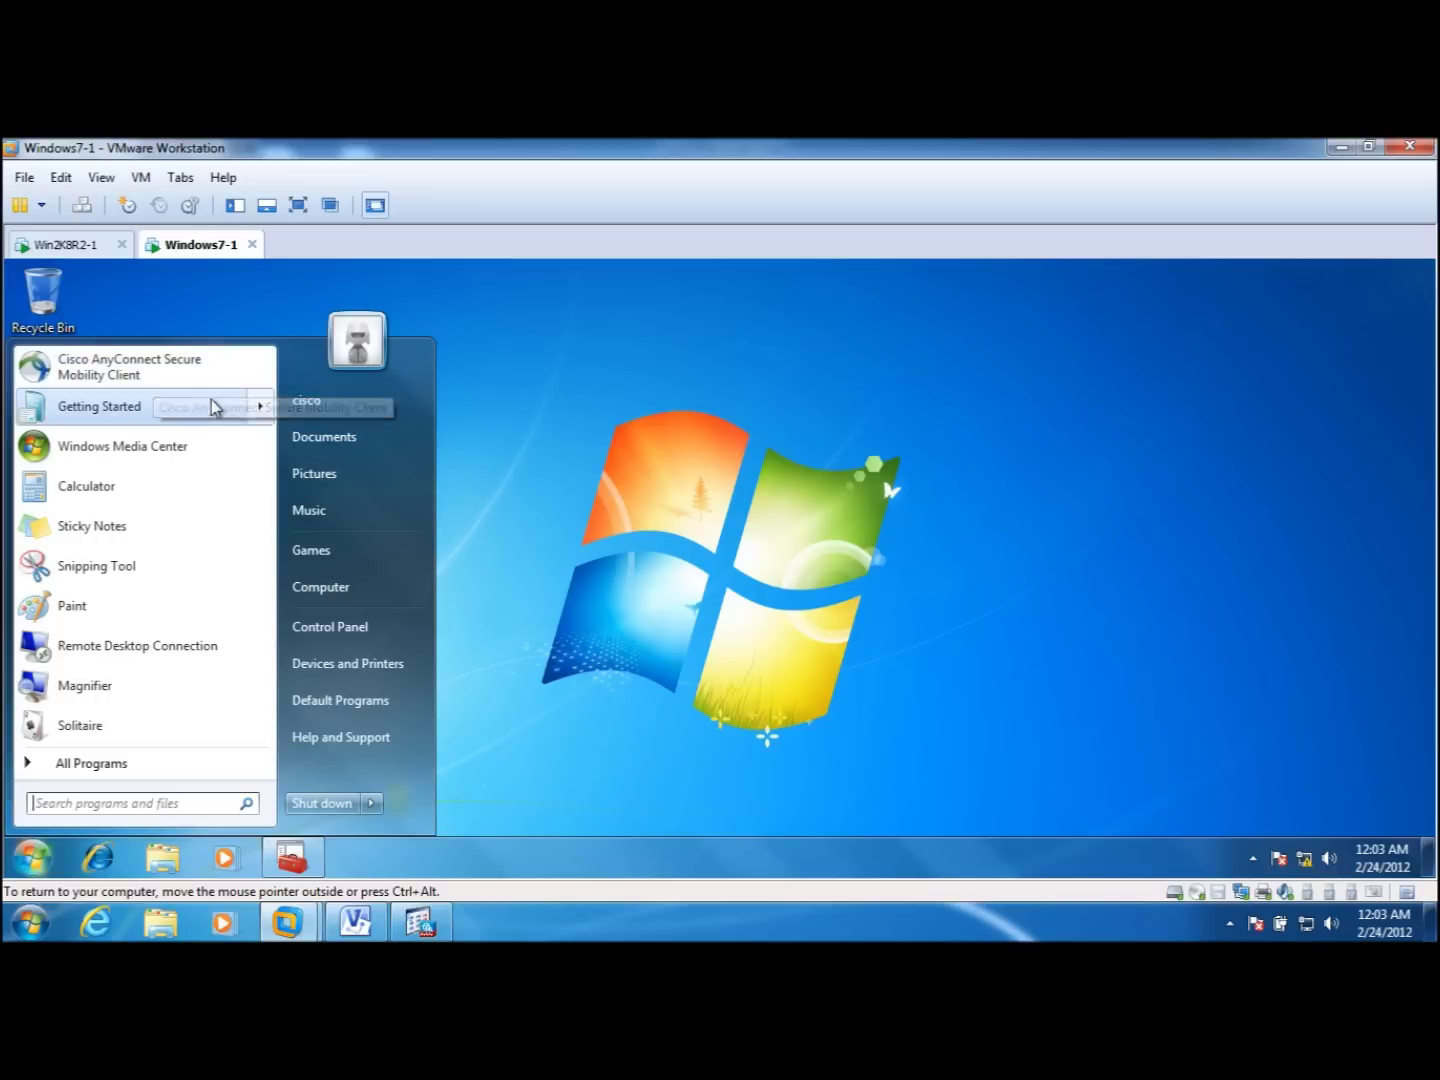
left_click(138, 382)
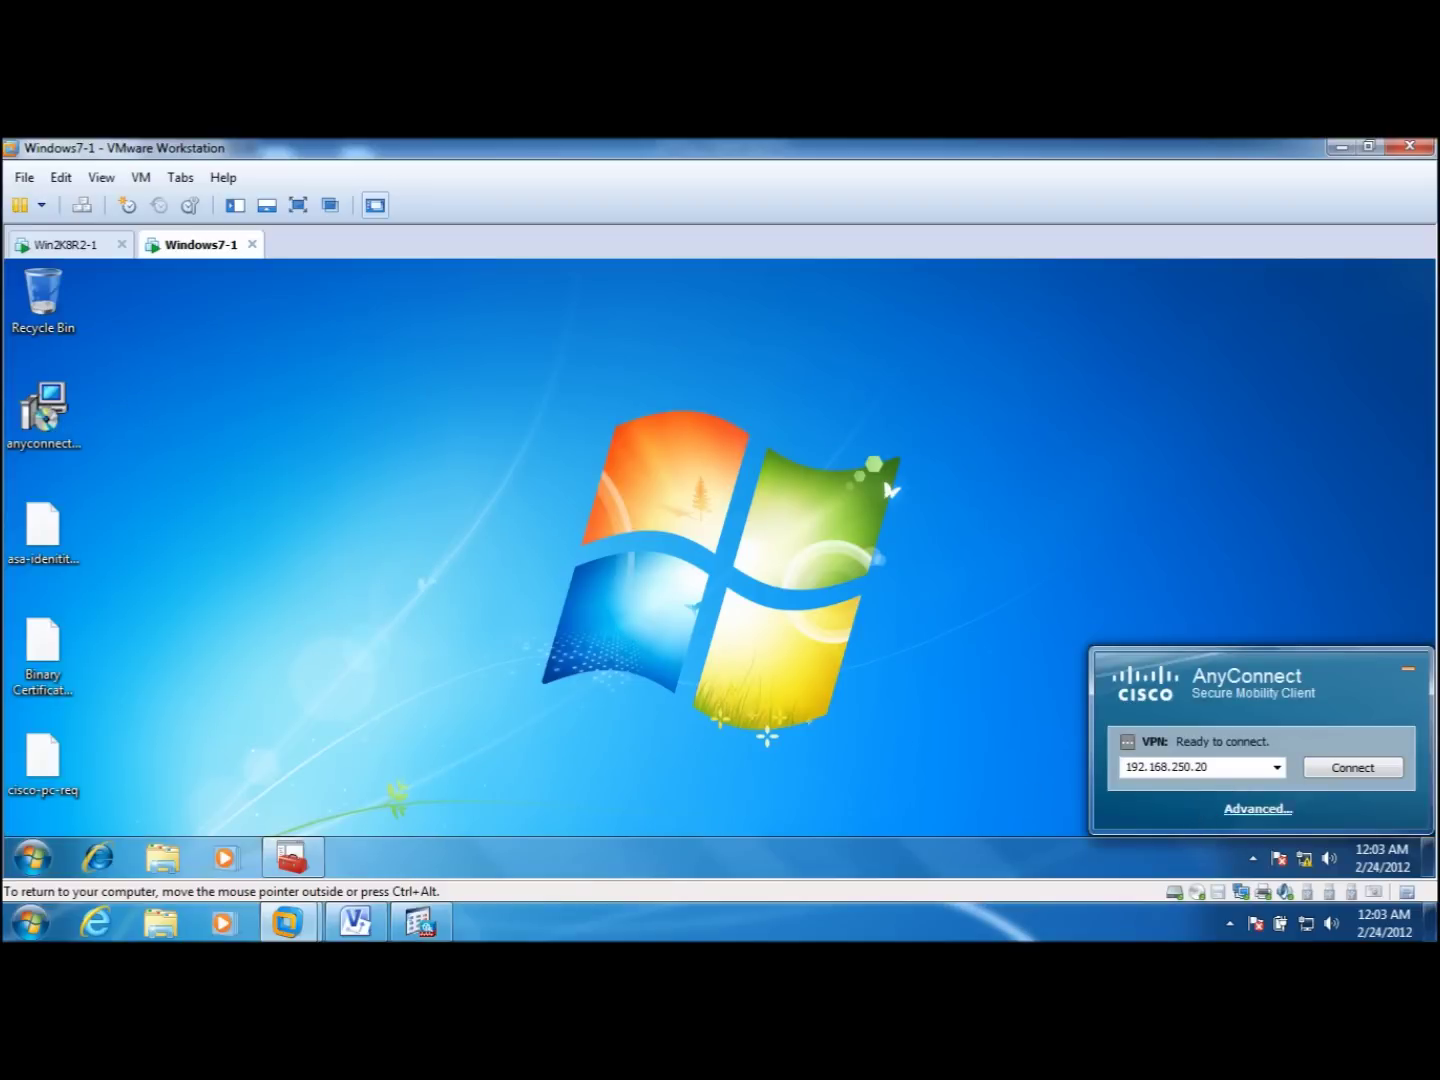
Try connecting to 192.168.250.20, dismiss the Certificate Validation Failure, and reveal hidden tray icons.
left_click(1355, 780)
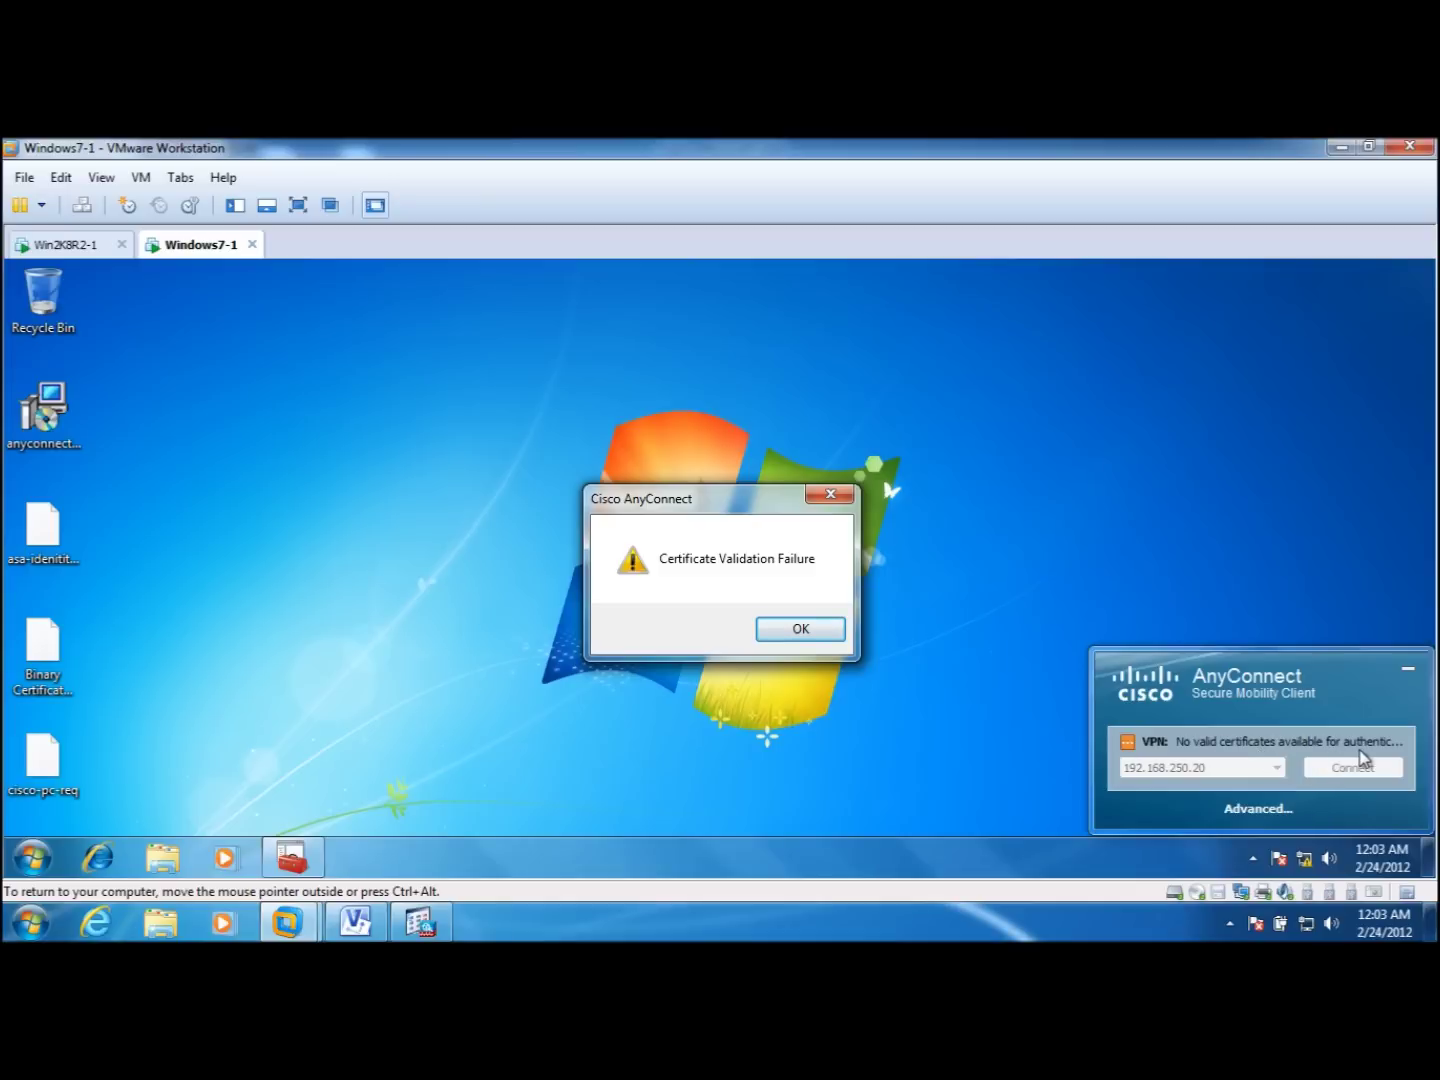
left_click(810, 630)
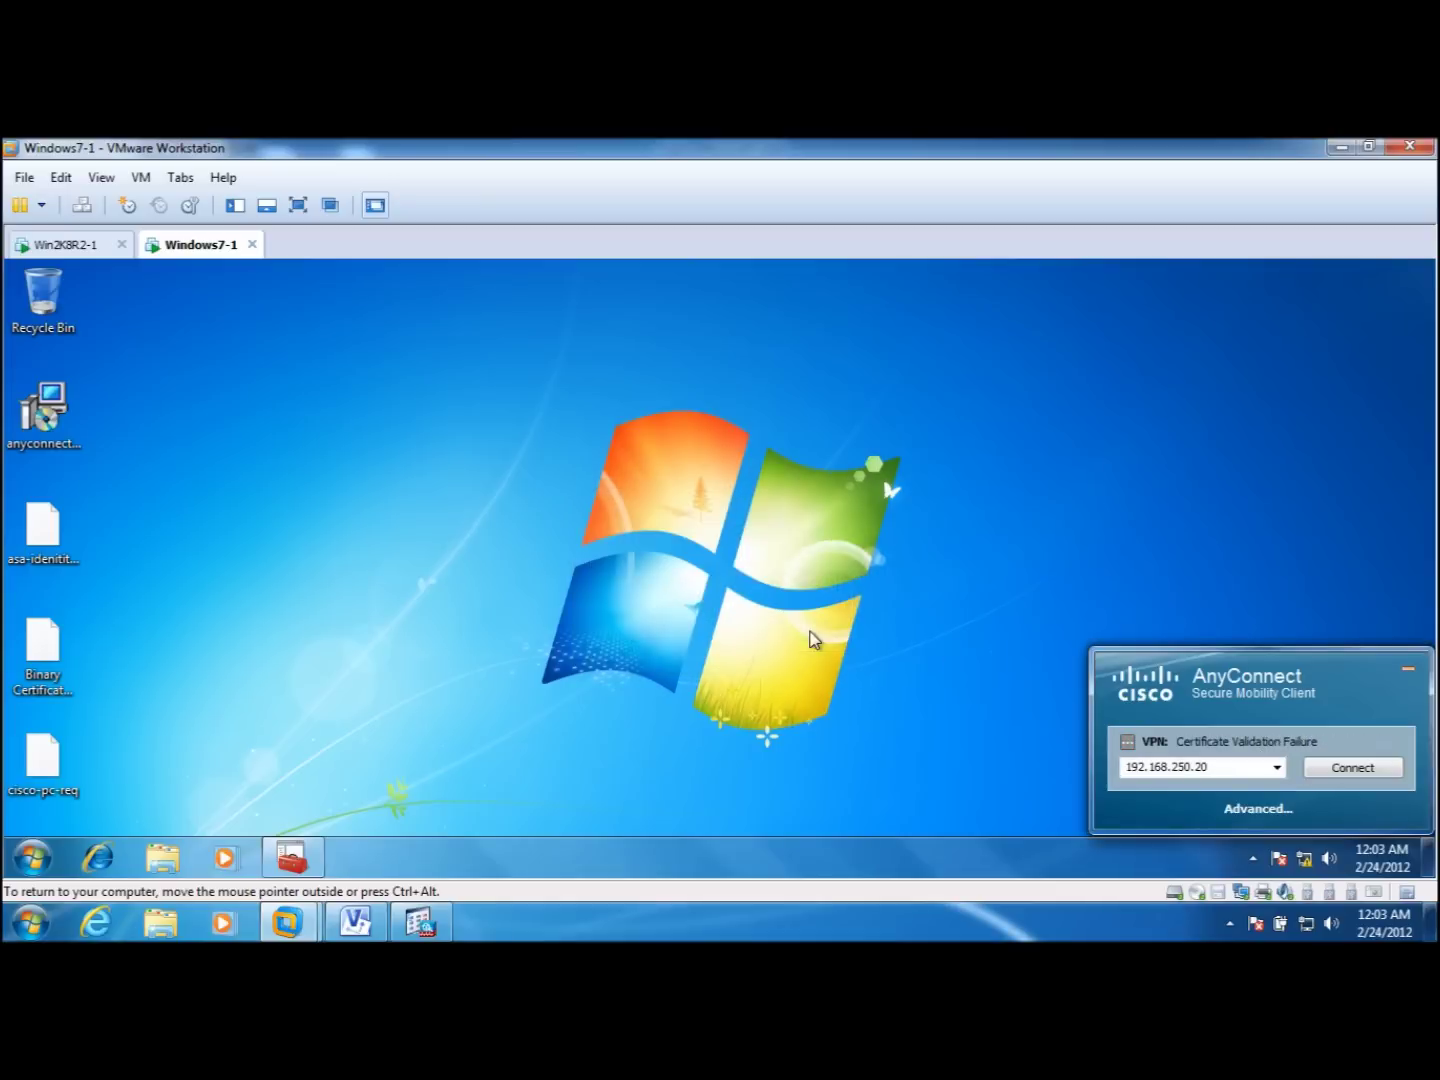
left_click(32, 857)
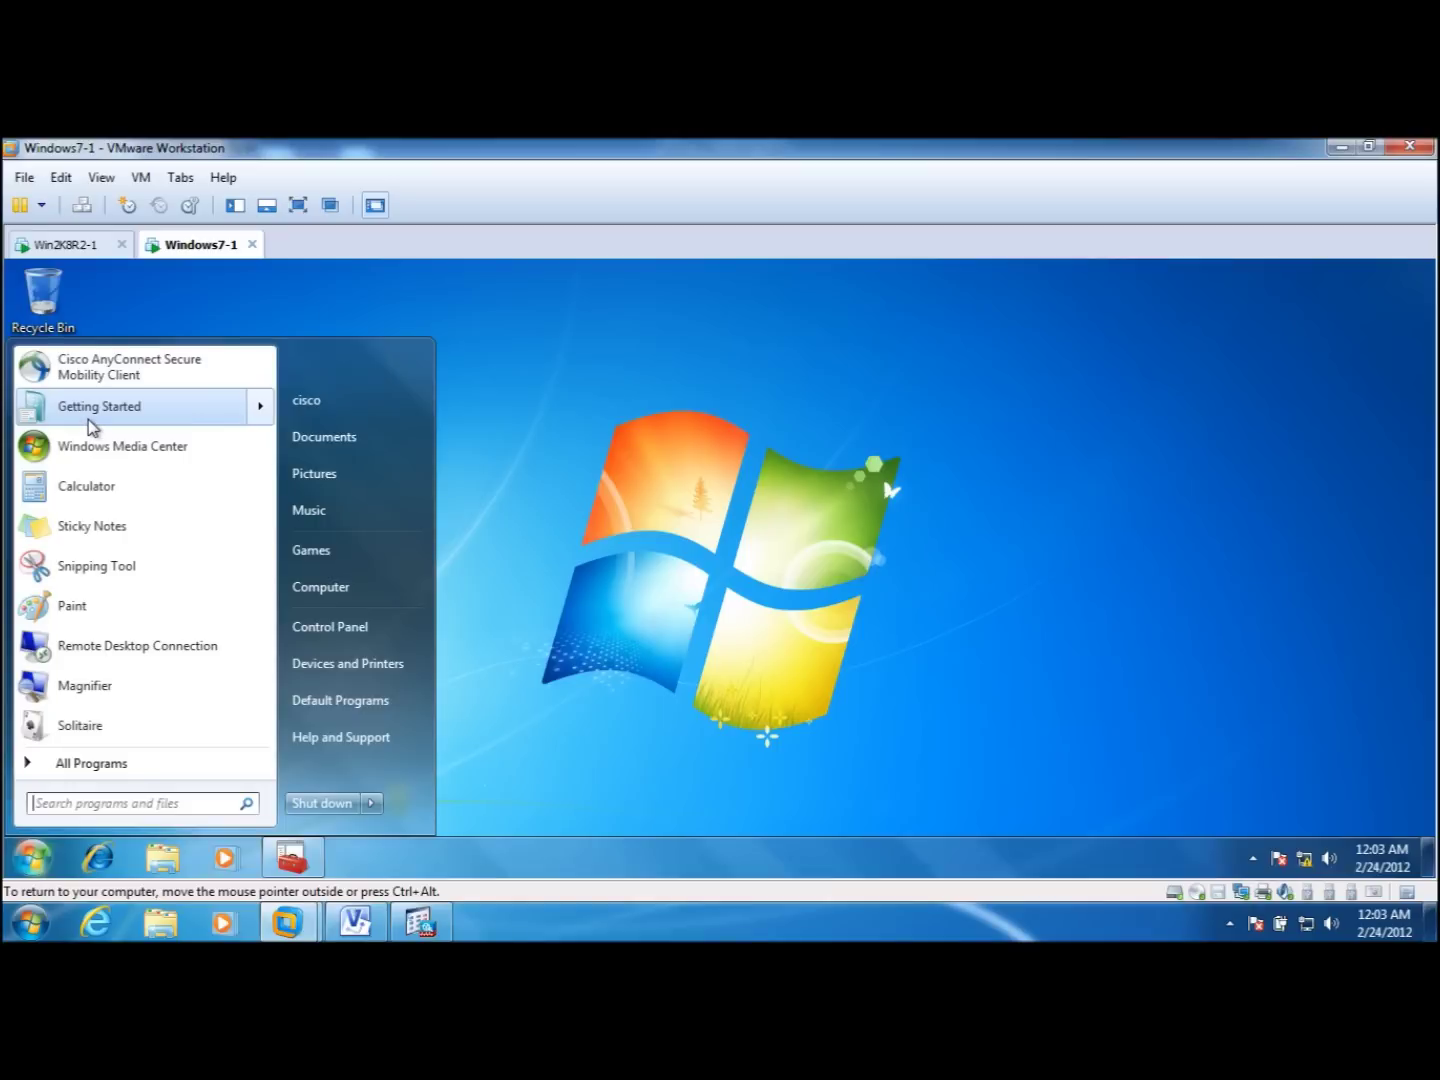
mouse_move(87, 419)
left_click(1063, 773)
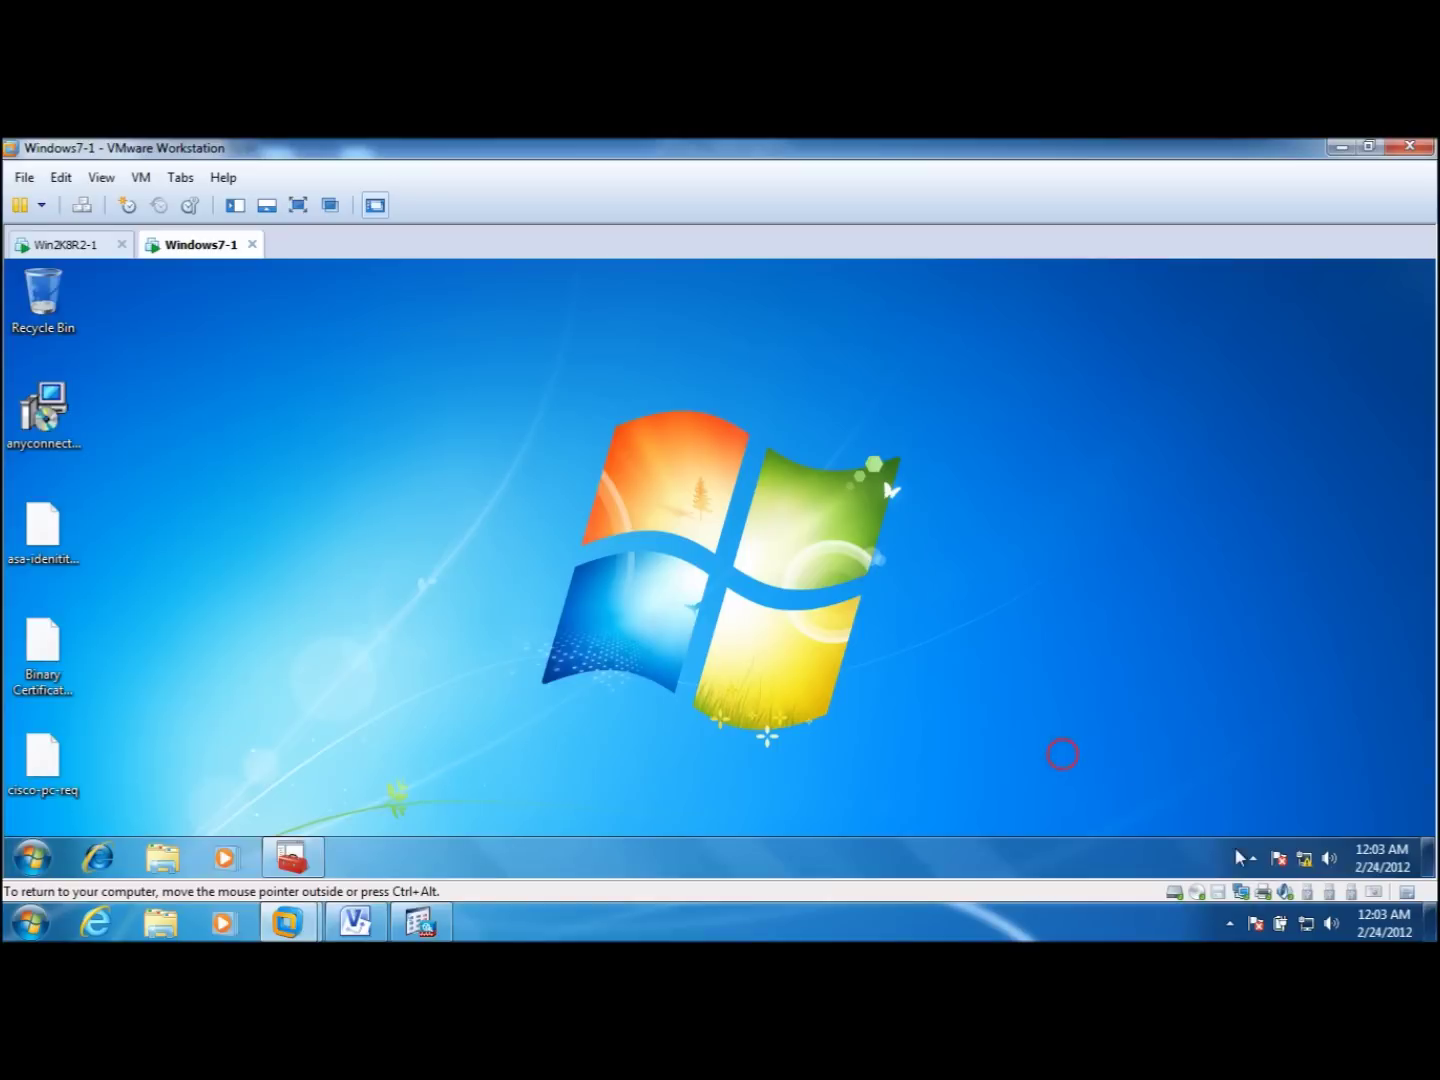
left_click(1252, 859)
Quit AnyConnect from the tray and find its client under All Programs > Cisco.
right_click(1289, 761)
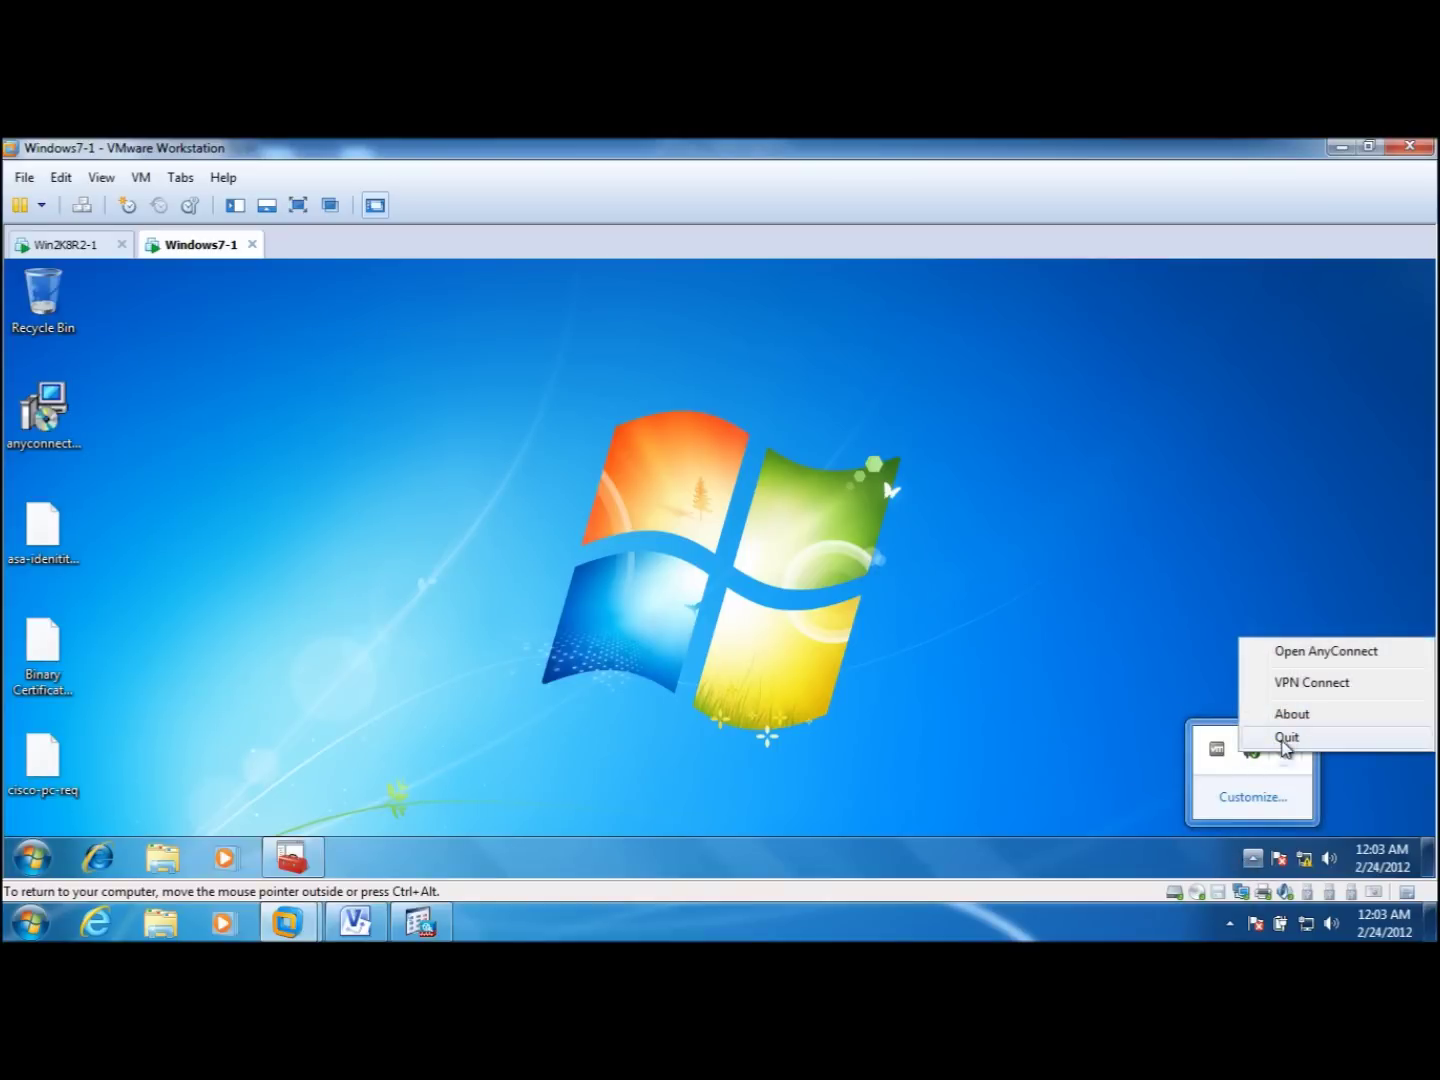
left_click(1287, 737)
left_click(26, 858)
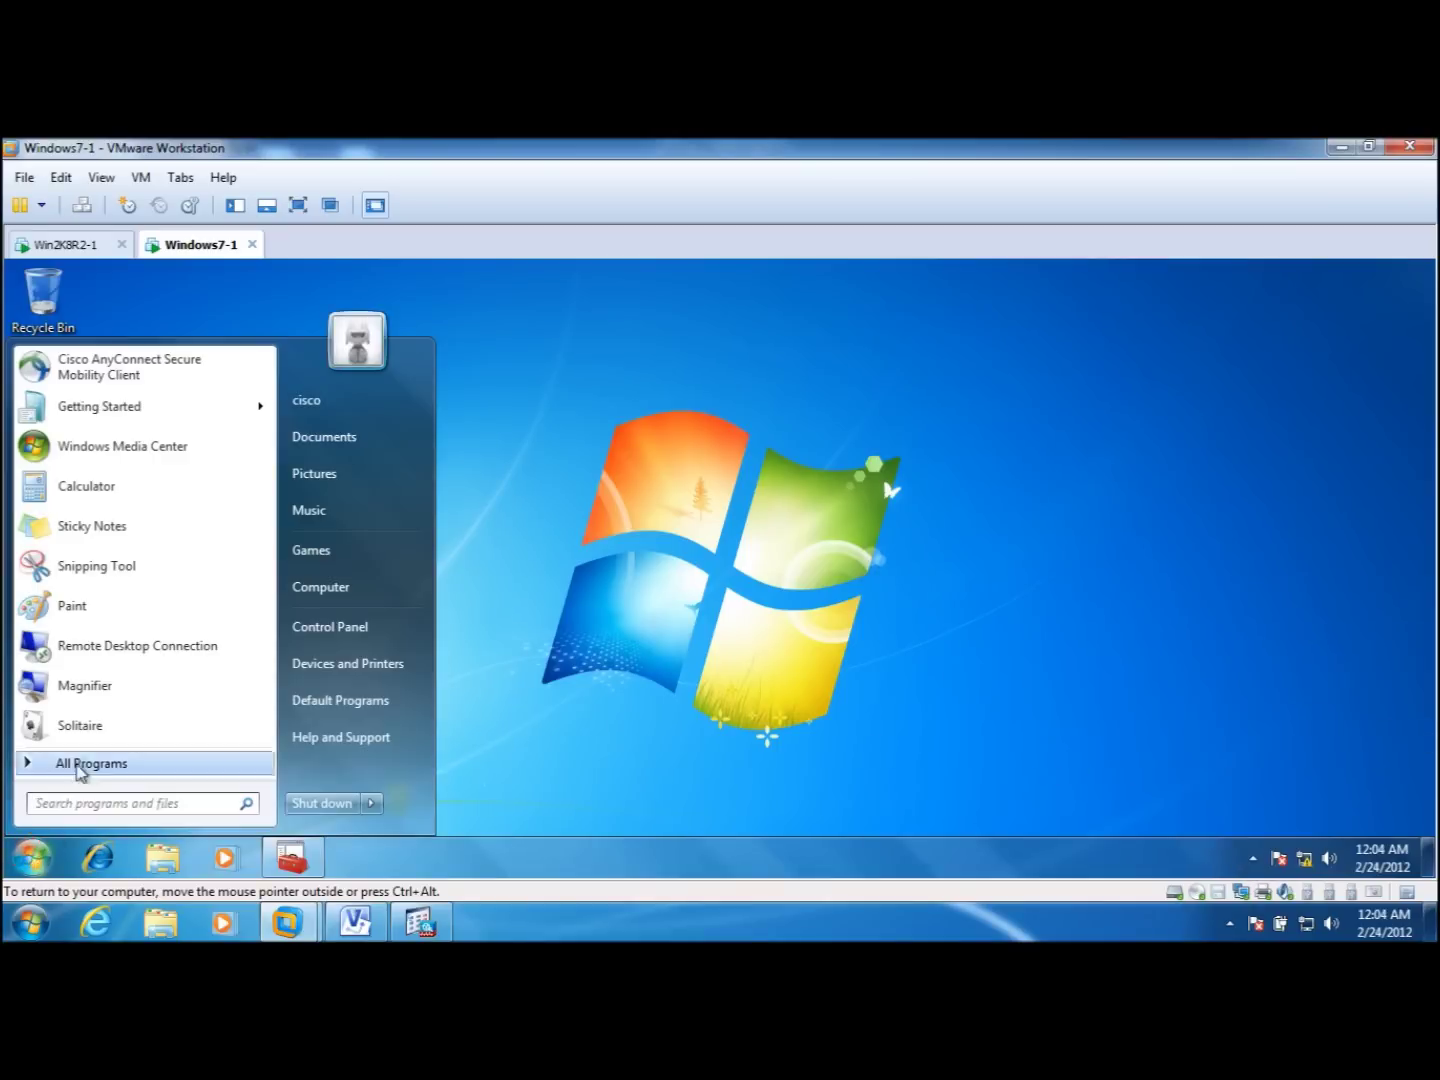
left_click(70, 764)
left_click(80, 579)
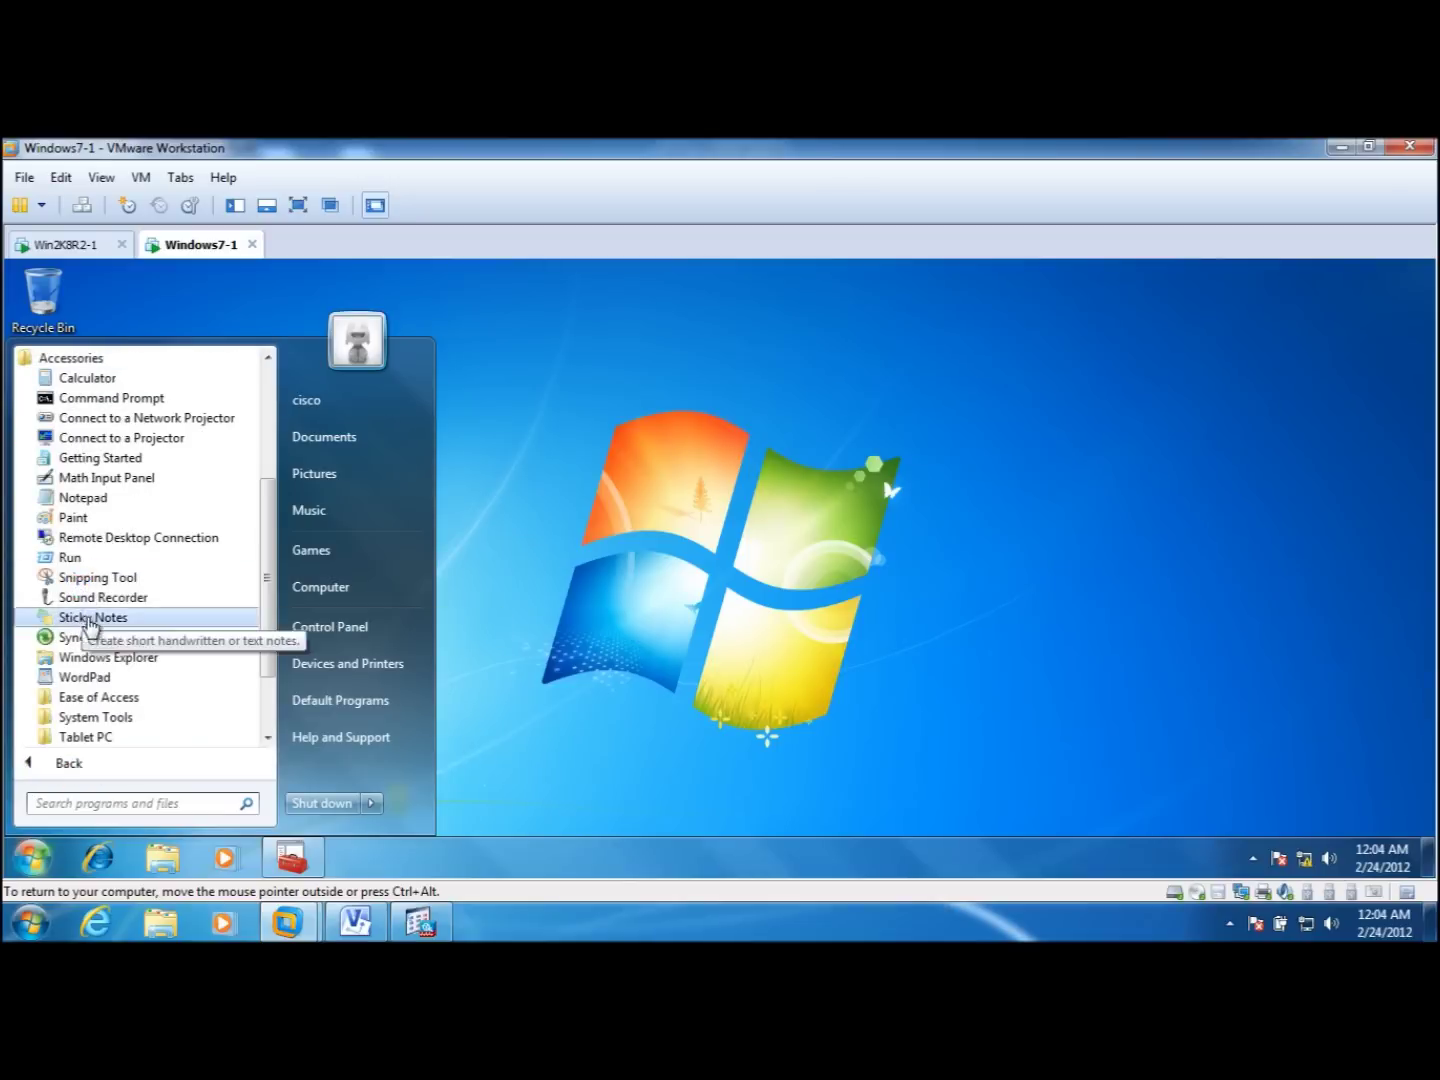
left_click_drag(268, 633, 272, 690)
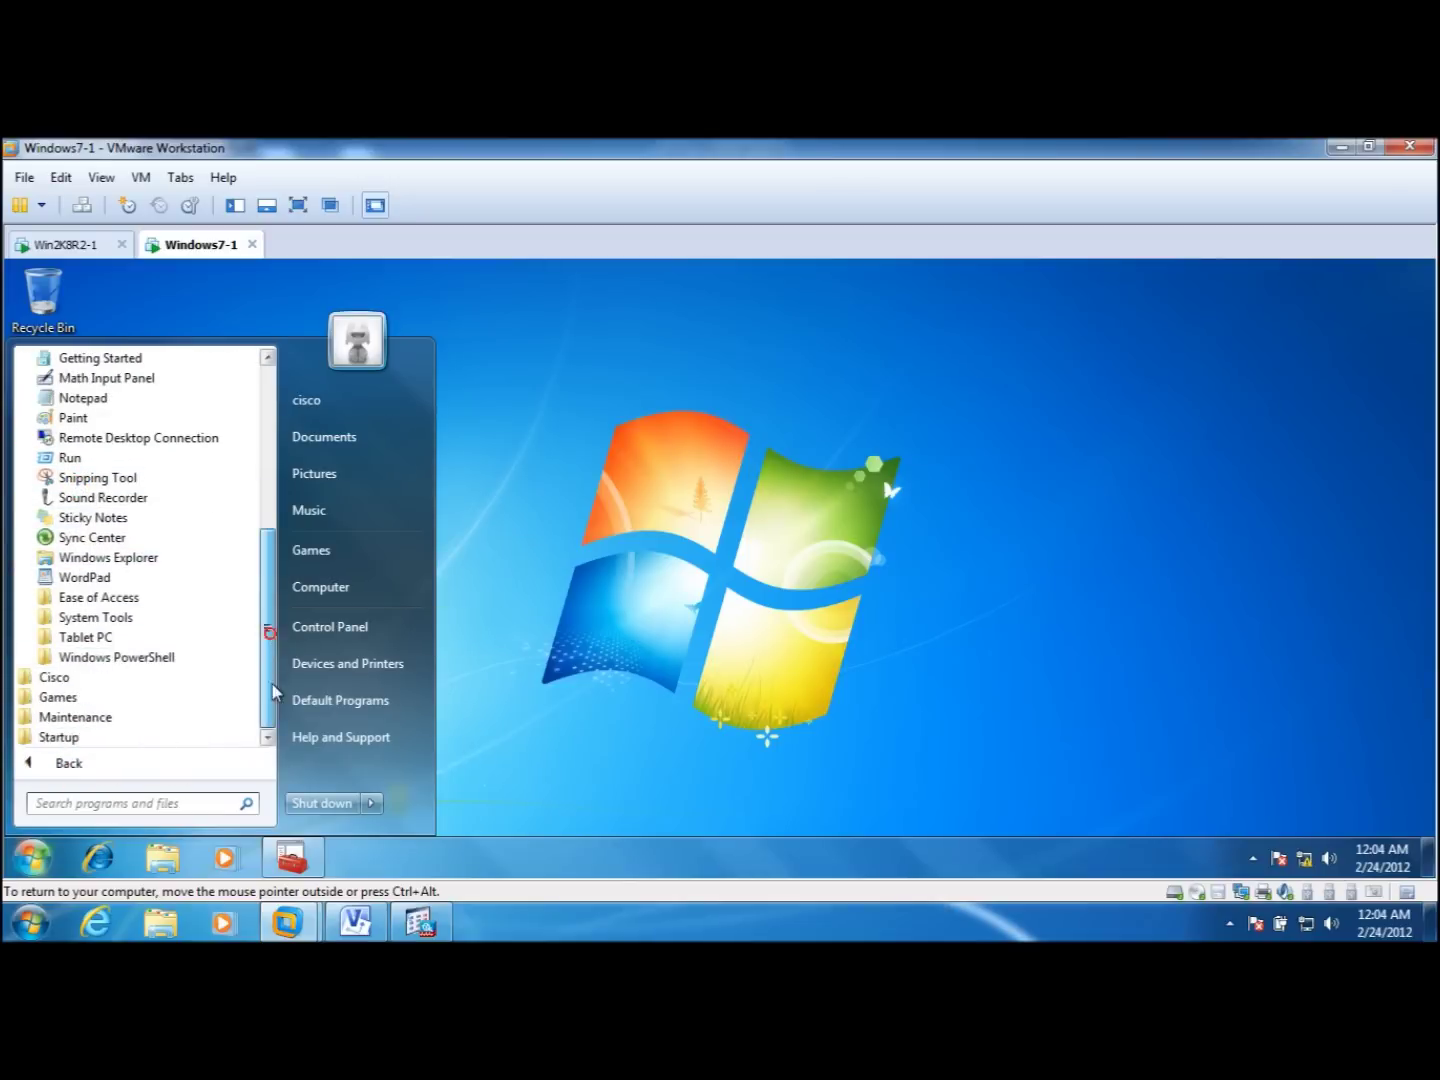
left_click(101, 679)
left_click(94, 698)
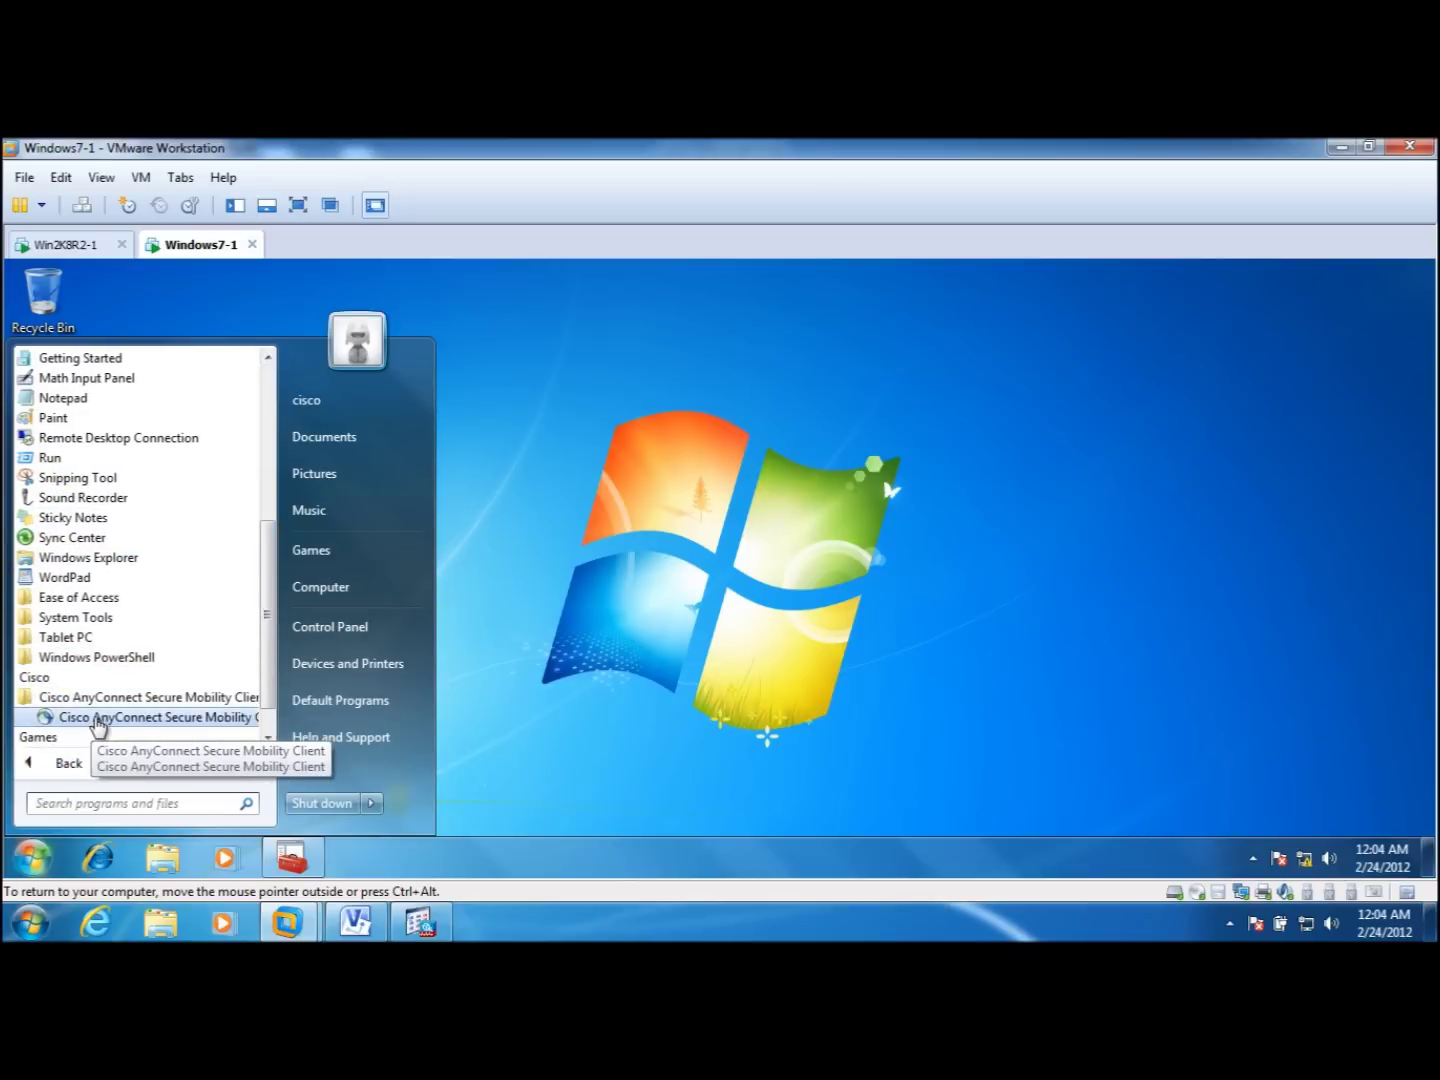
Set the AnyConnect client's compatibility to Run as administrator for all users.
right_click(97, 717)
left_click(149, 700)
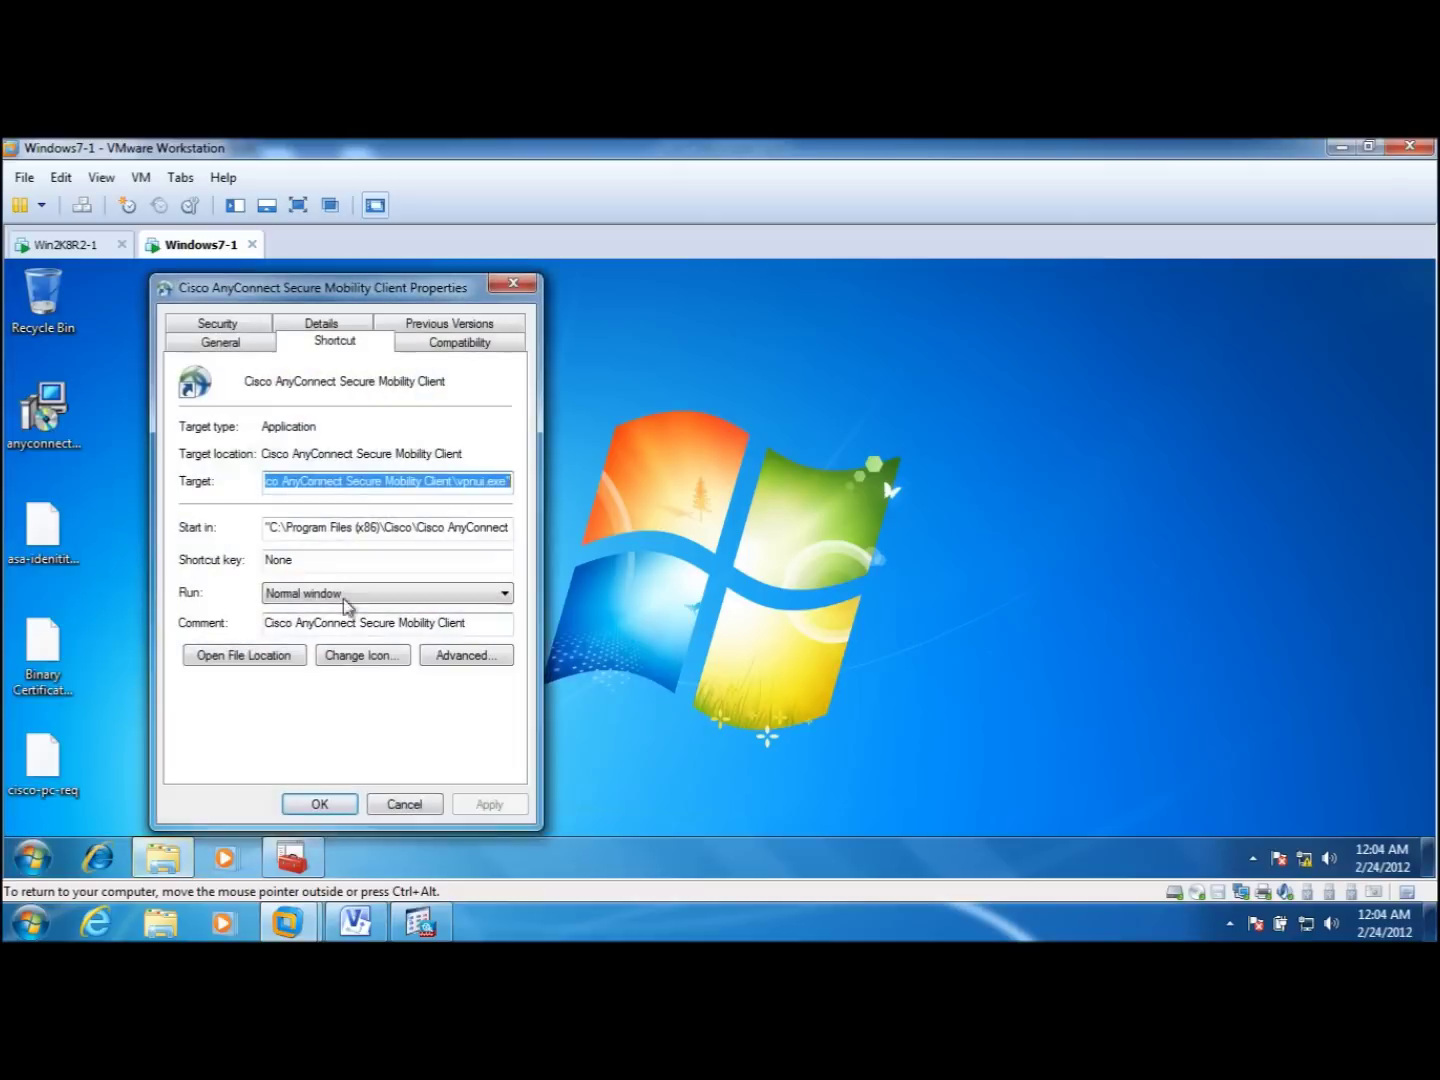
left_click(460, 346)
left_click(275, 758)
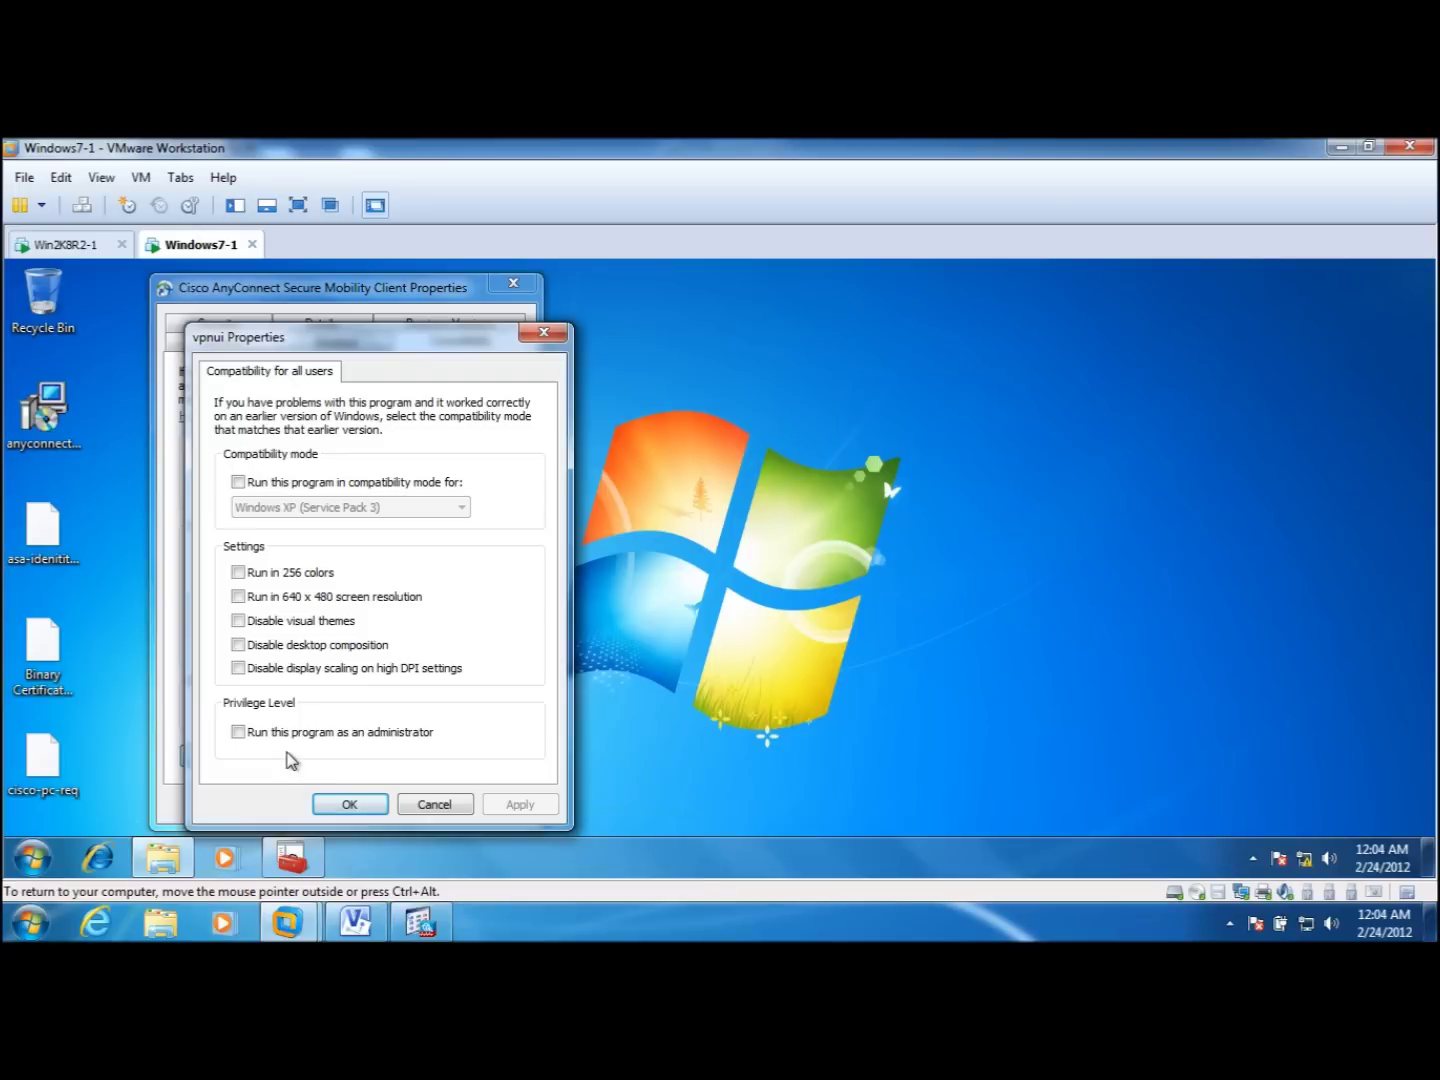
left_click(237, 732)
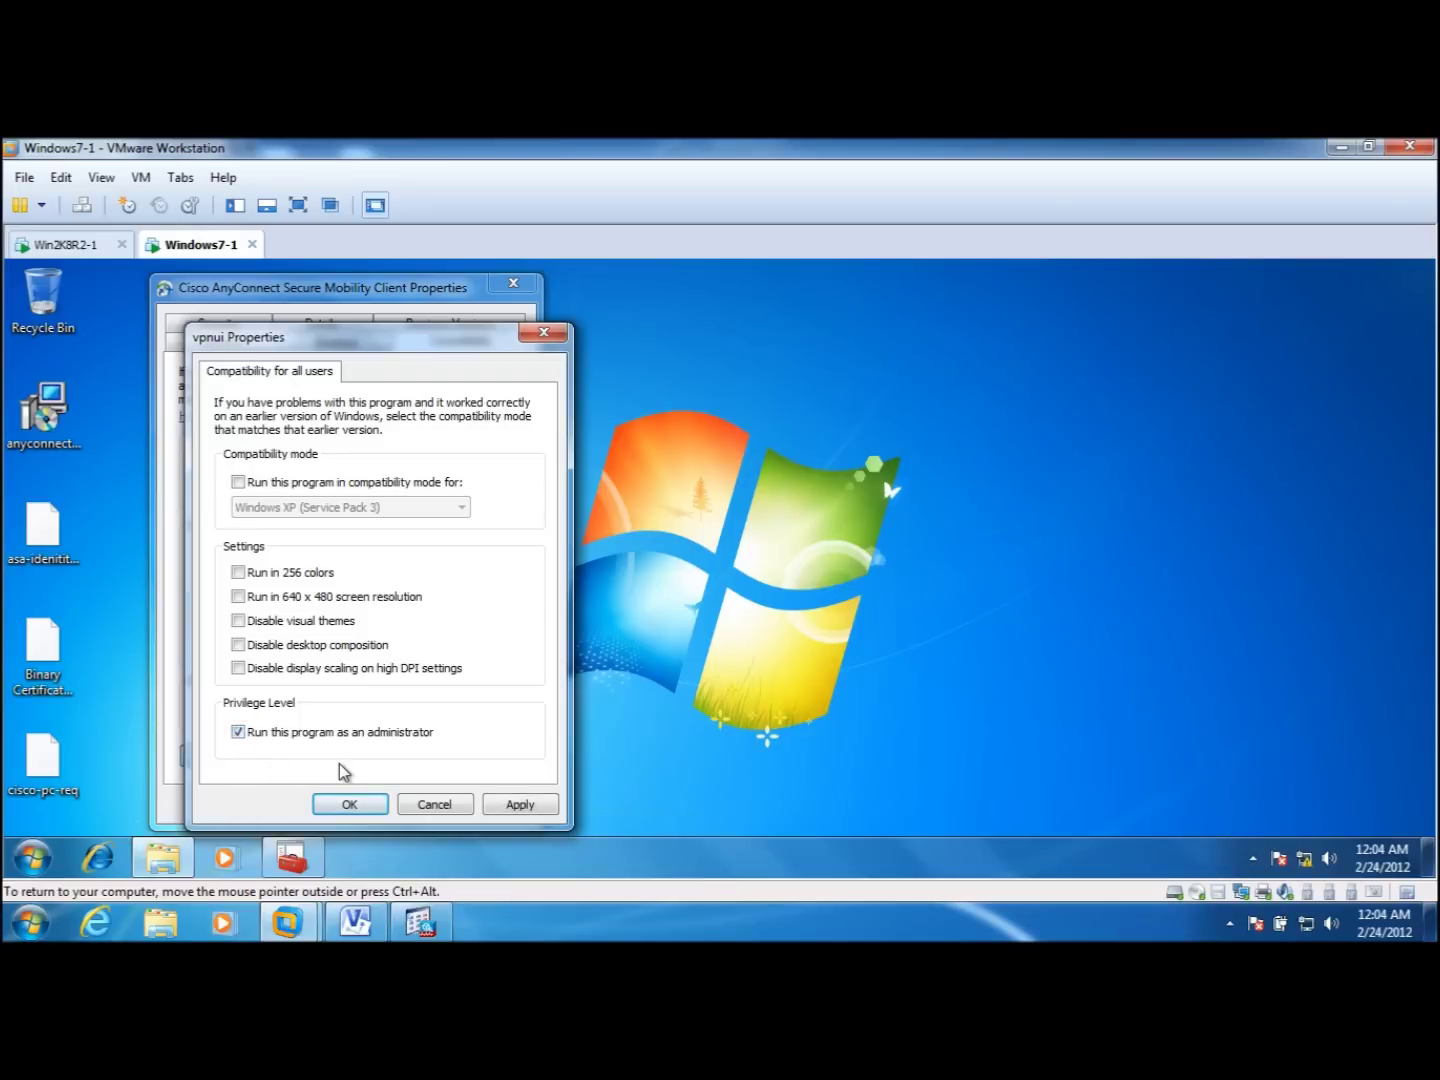
left_click(537, 808)
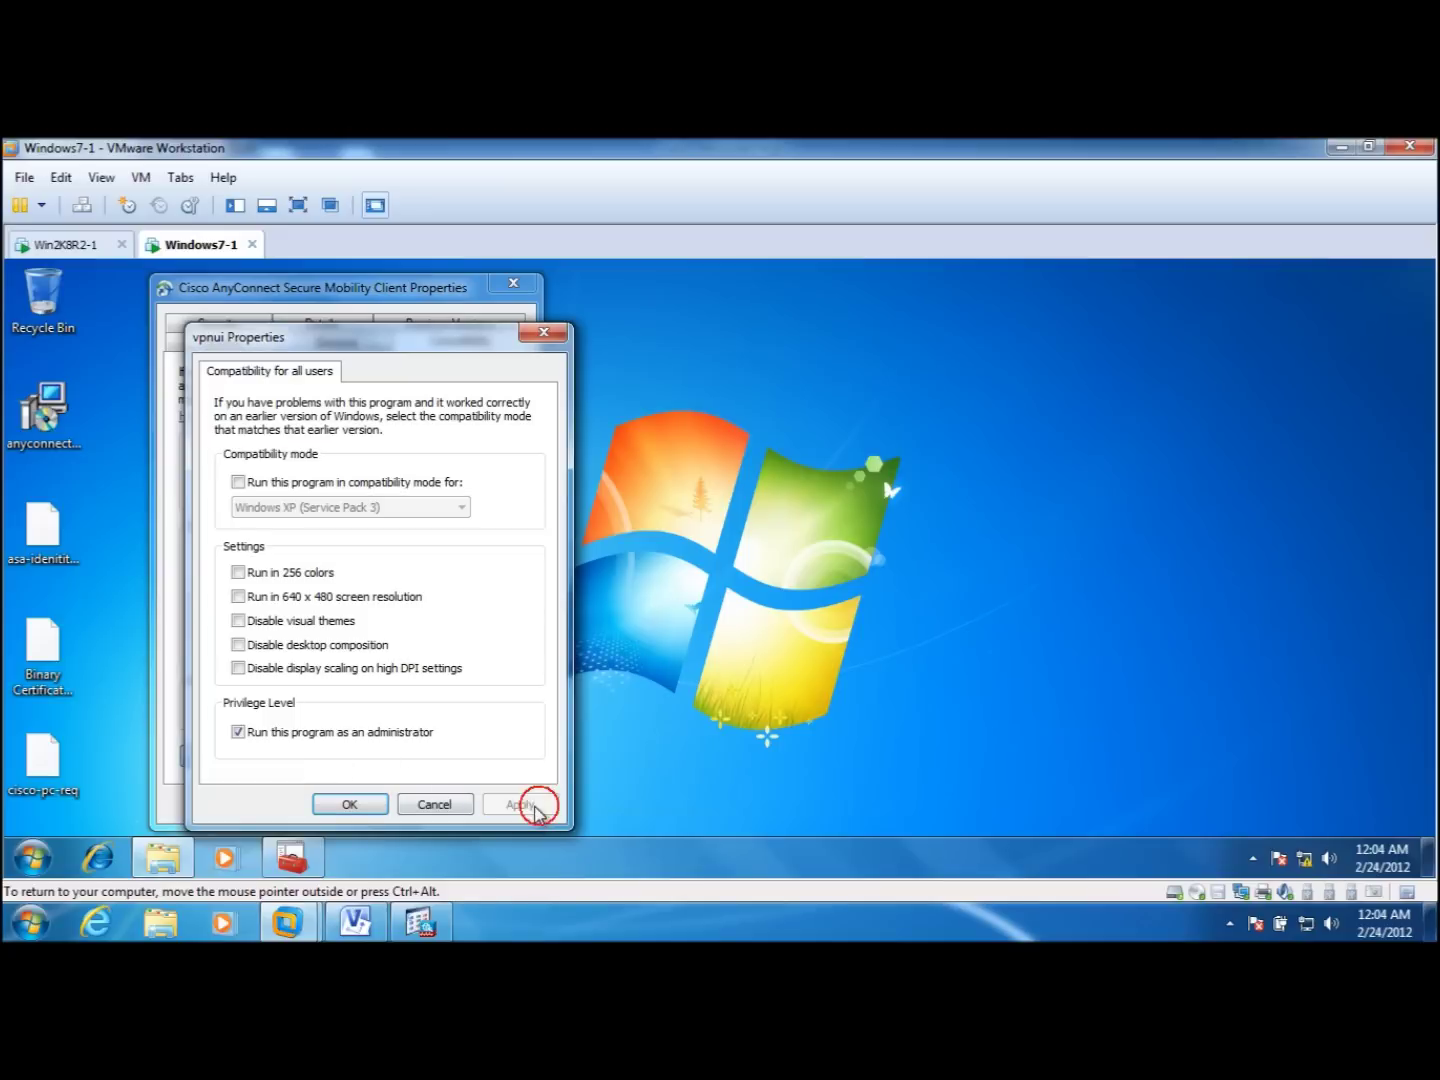
left_click(350, 808)
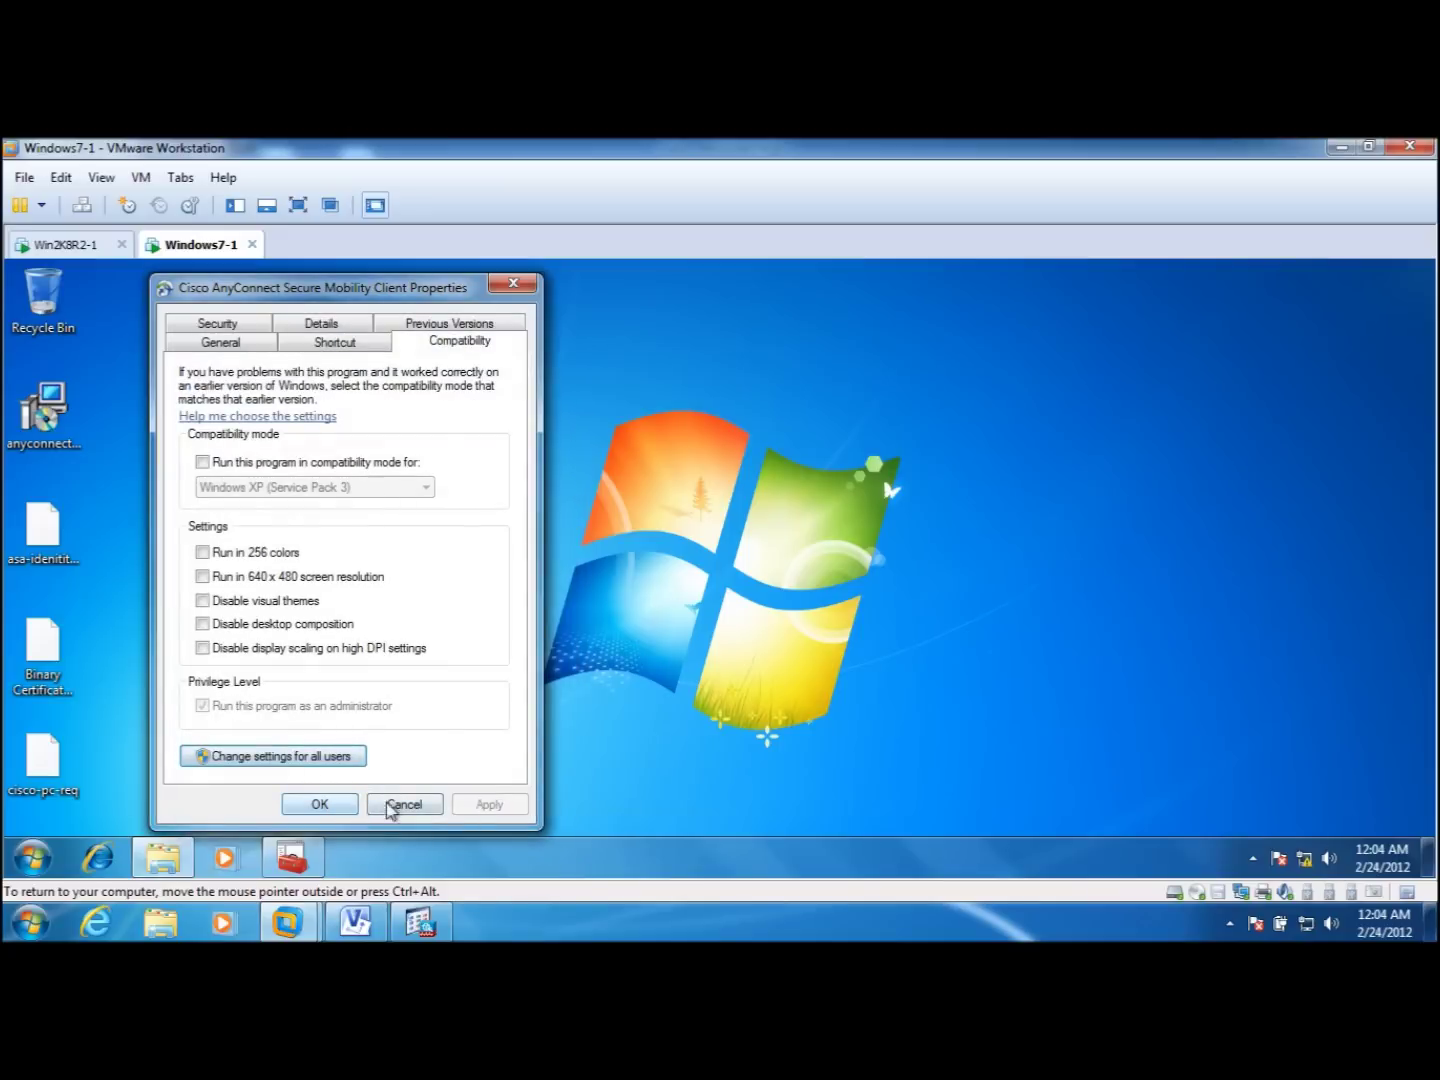
left_click(305, 806)
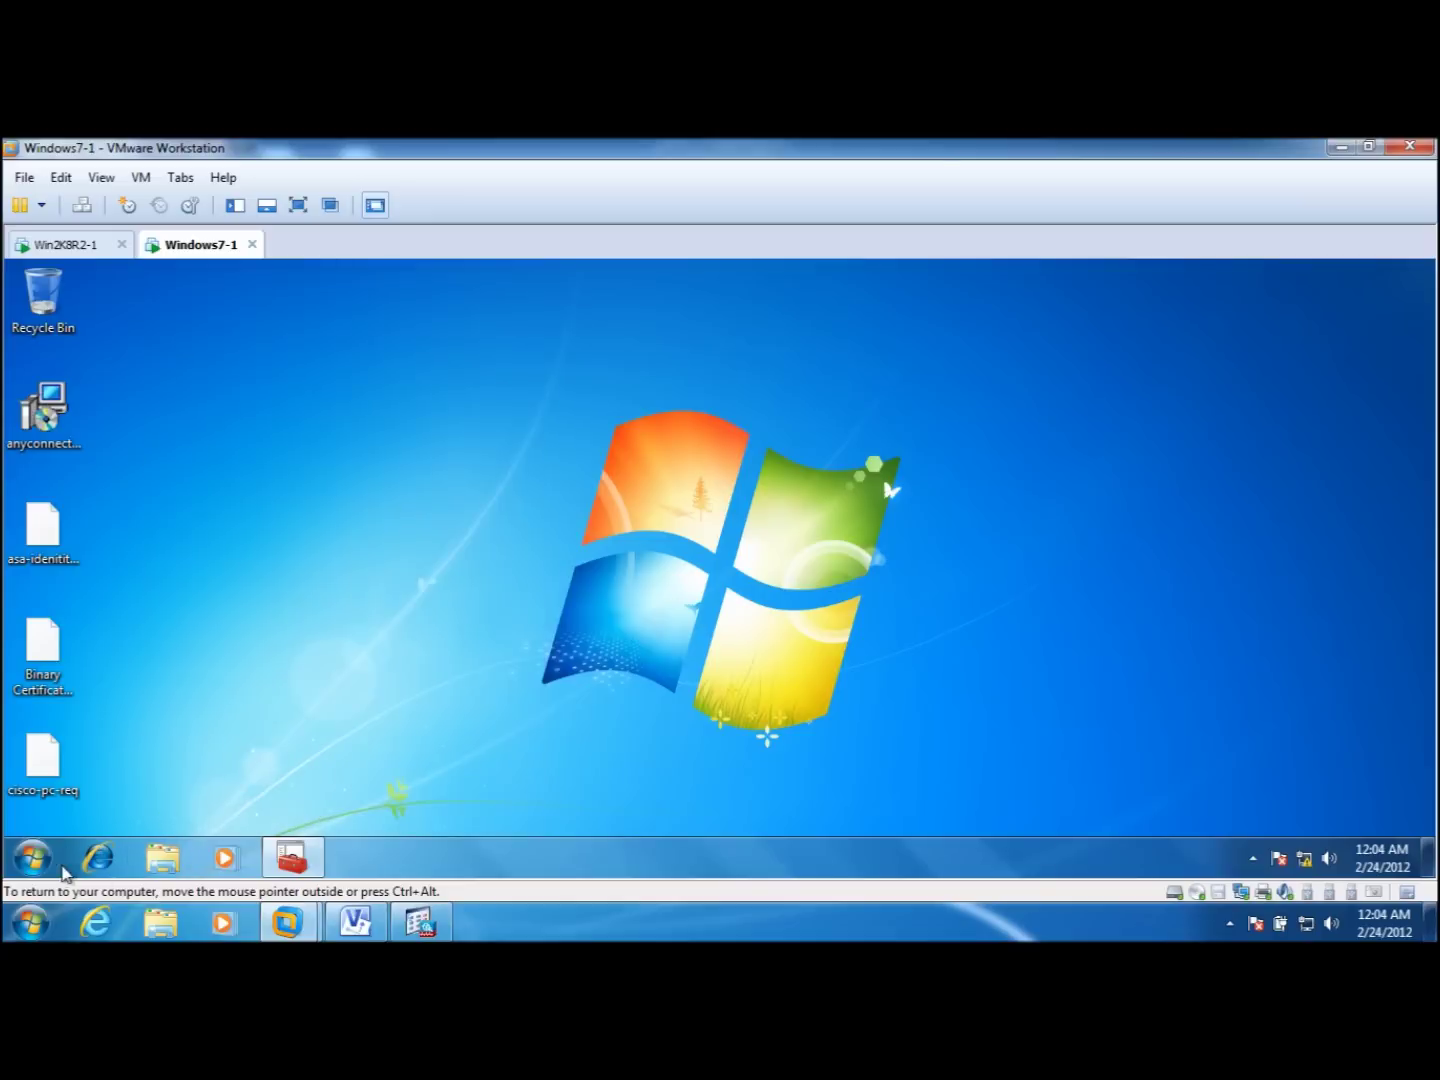
left_click(33, 857)
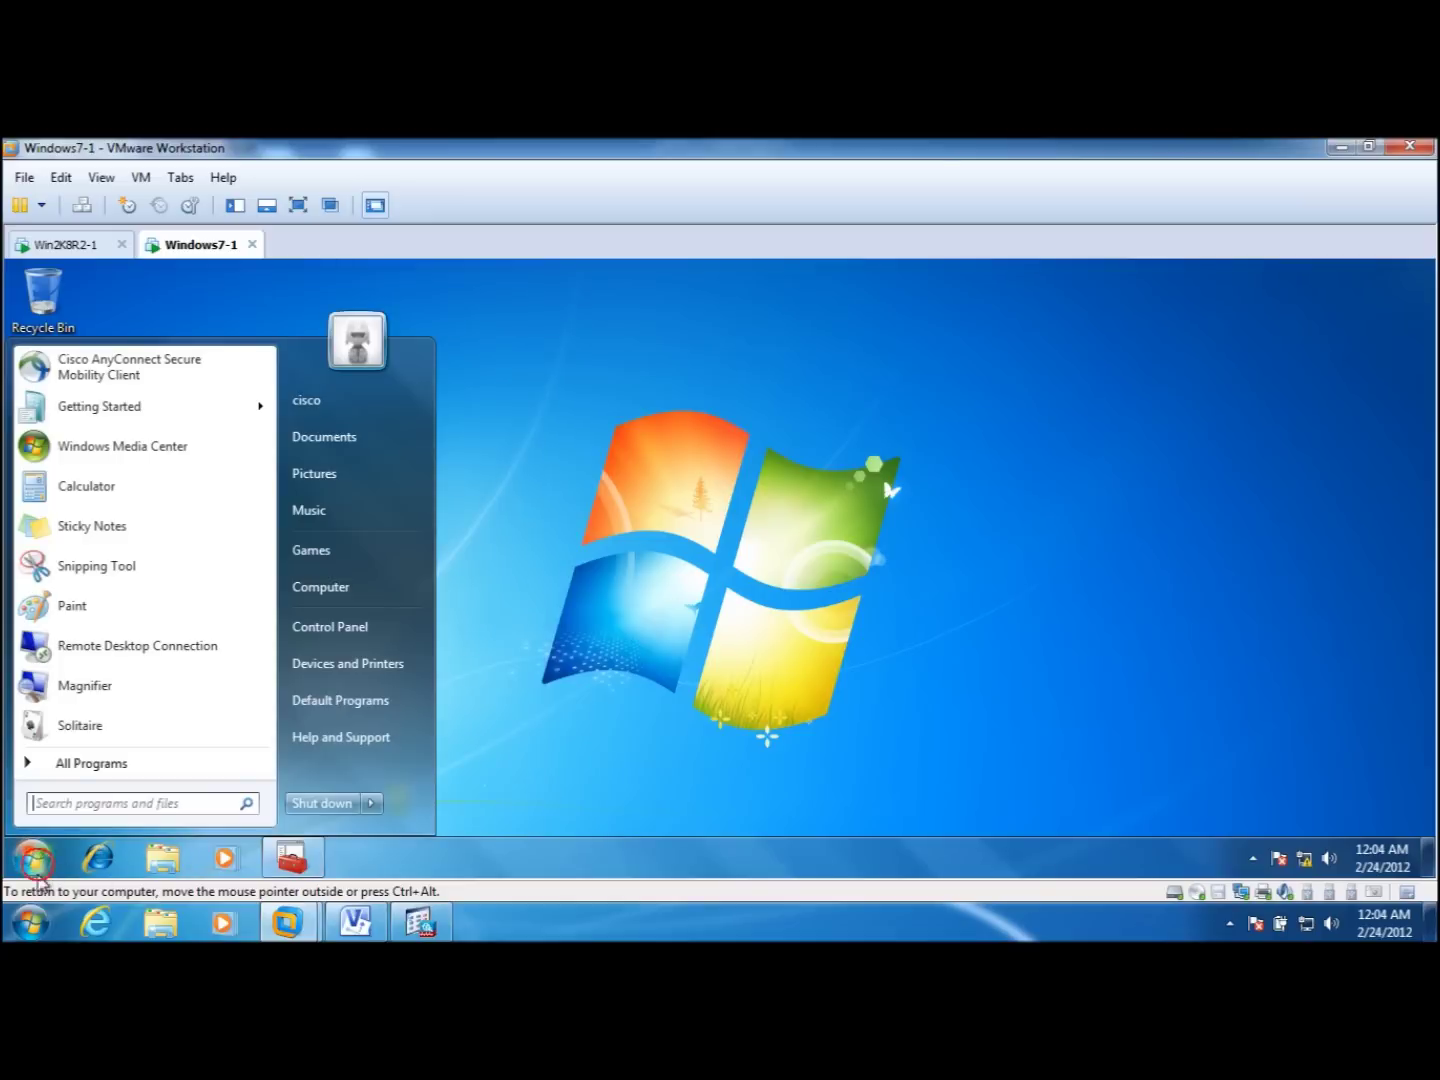
Relaunch AnyConnect as administrator and connect to 192.168.250.20, accepting the certificate mismatch alert.
left_click(91, 378)
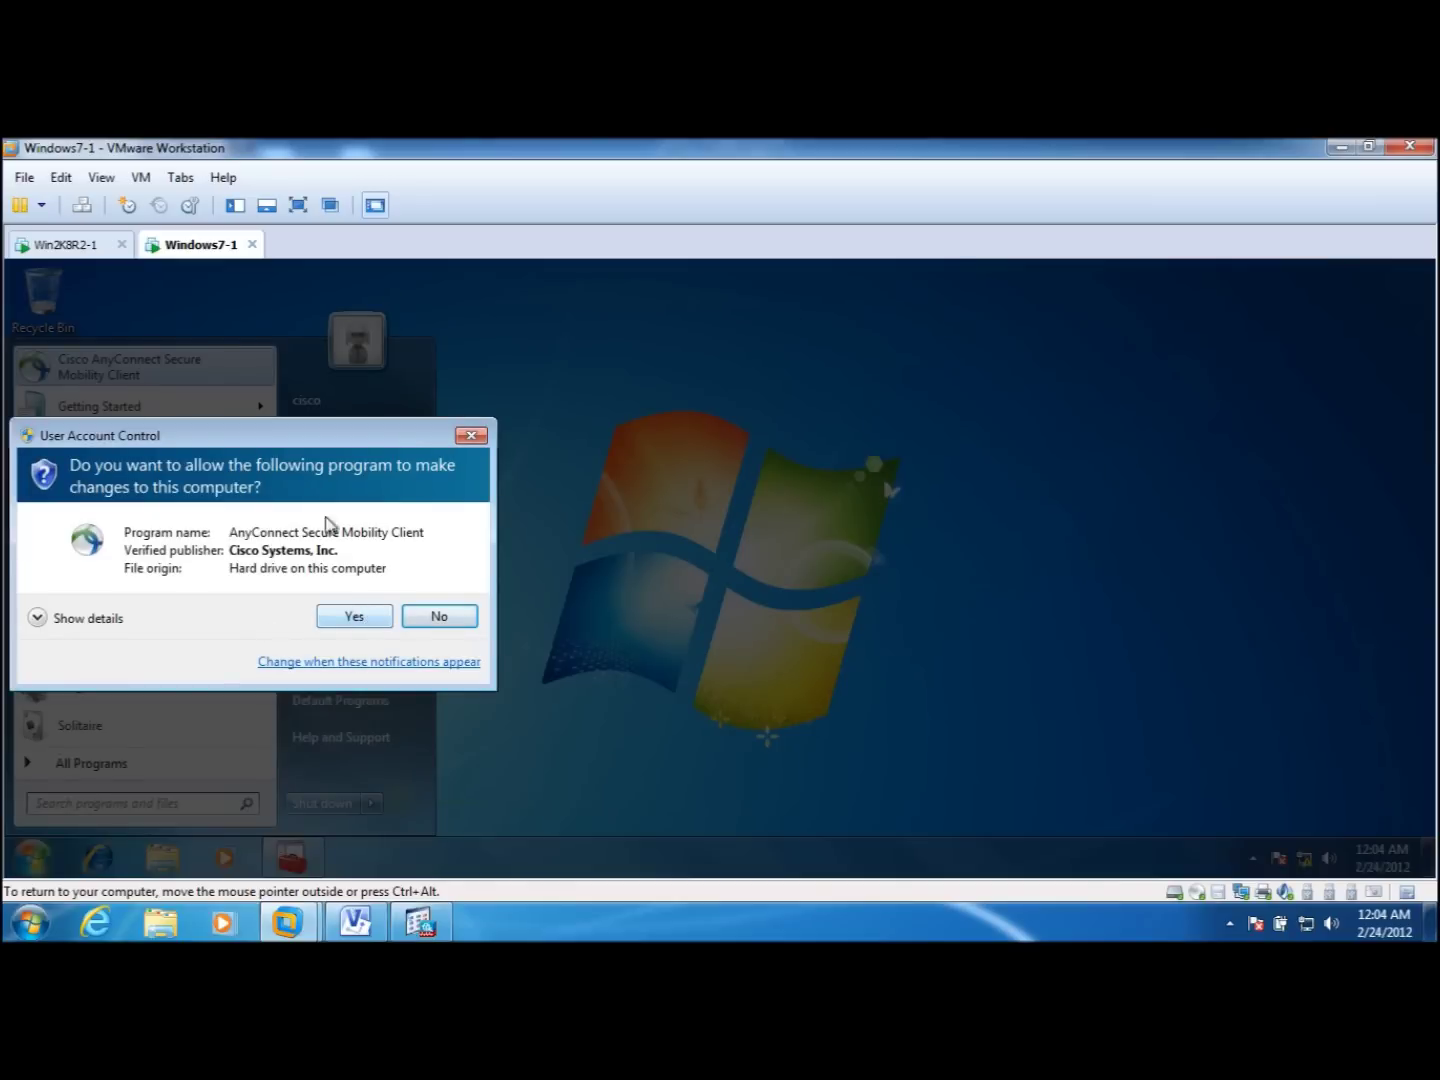
left_click(373, 625)
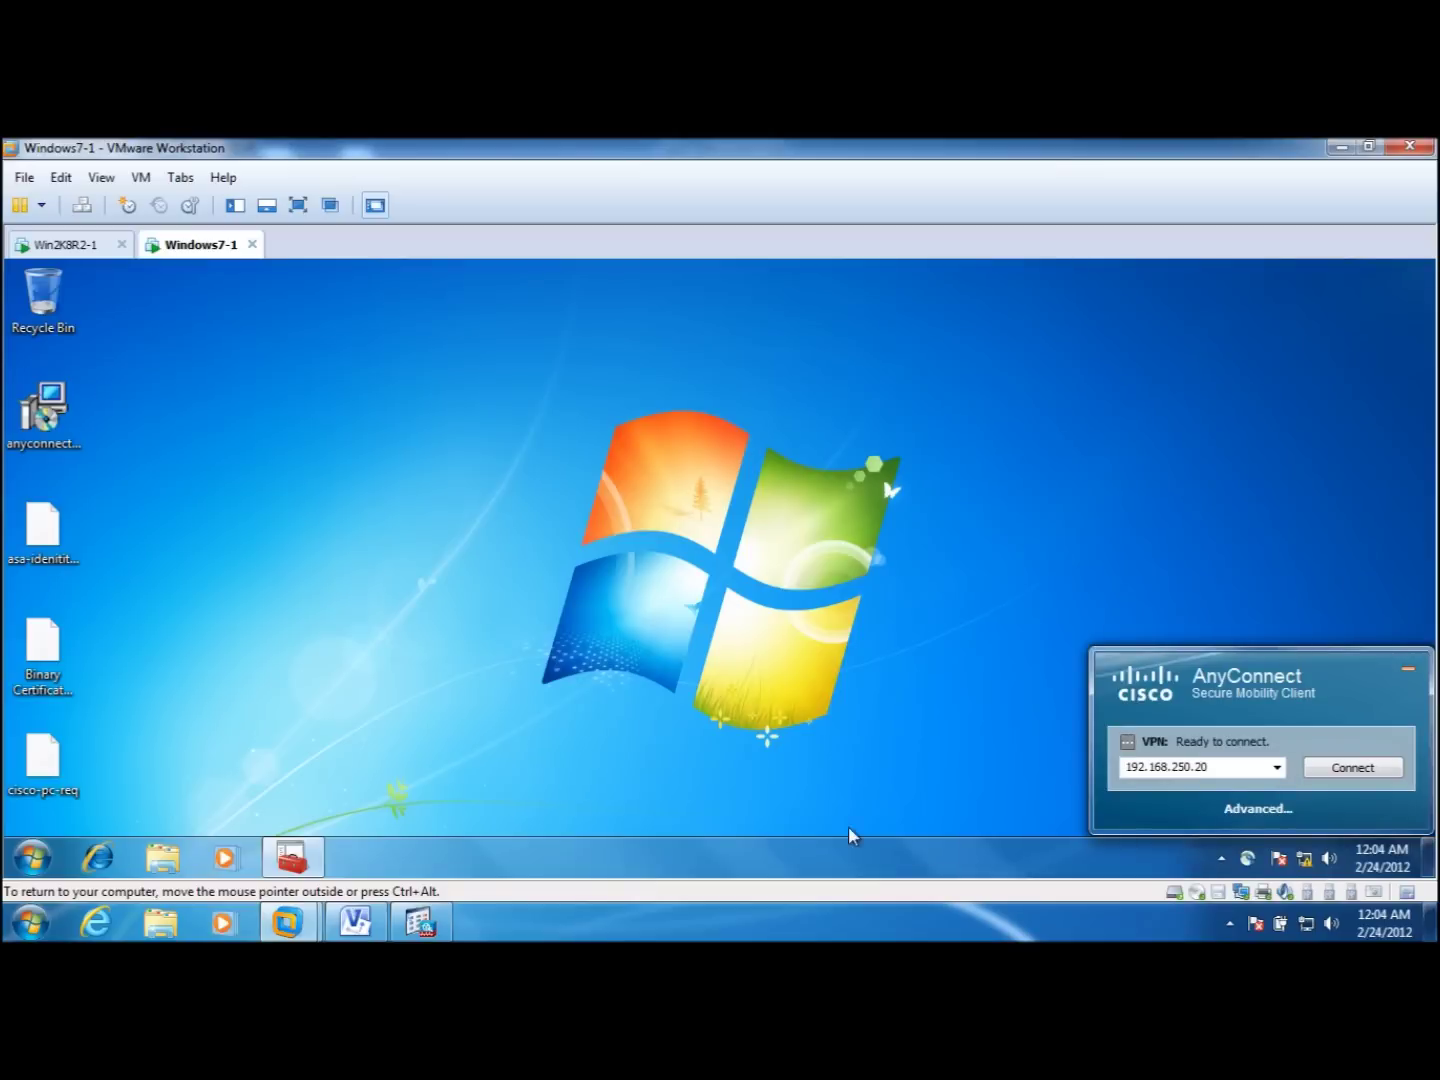
left_click(1361, 779)
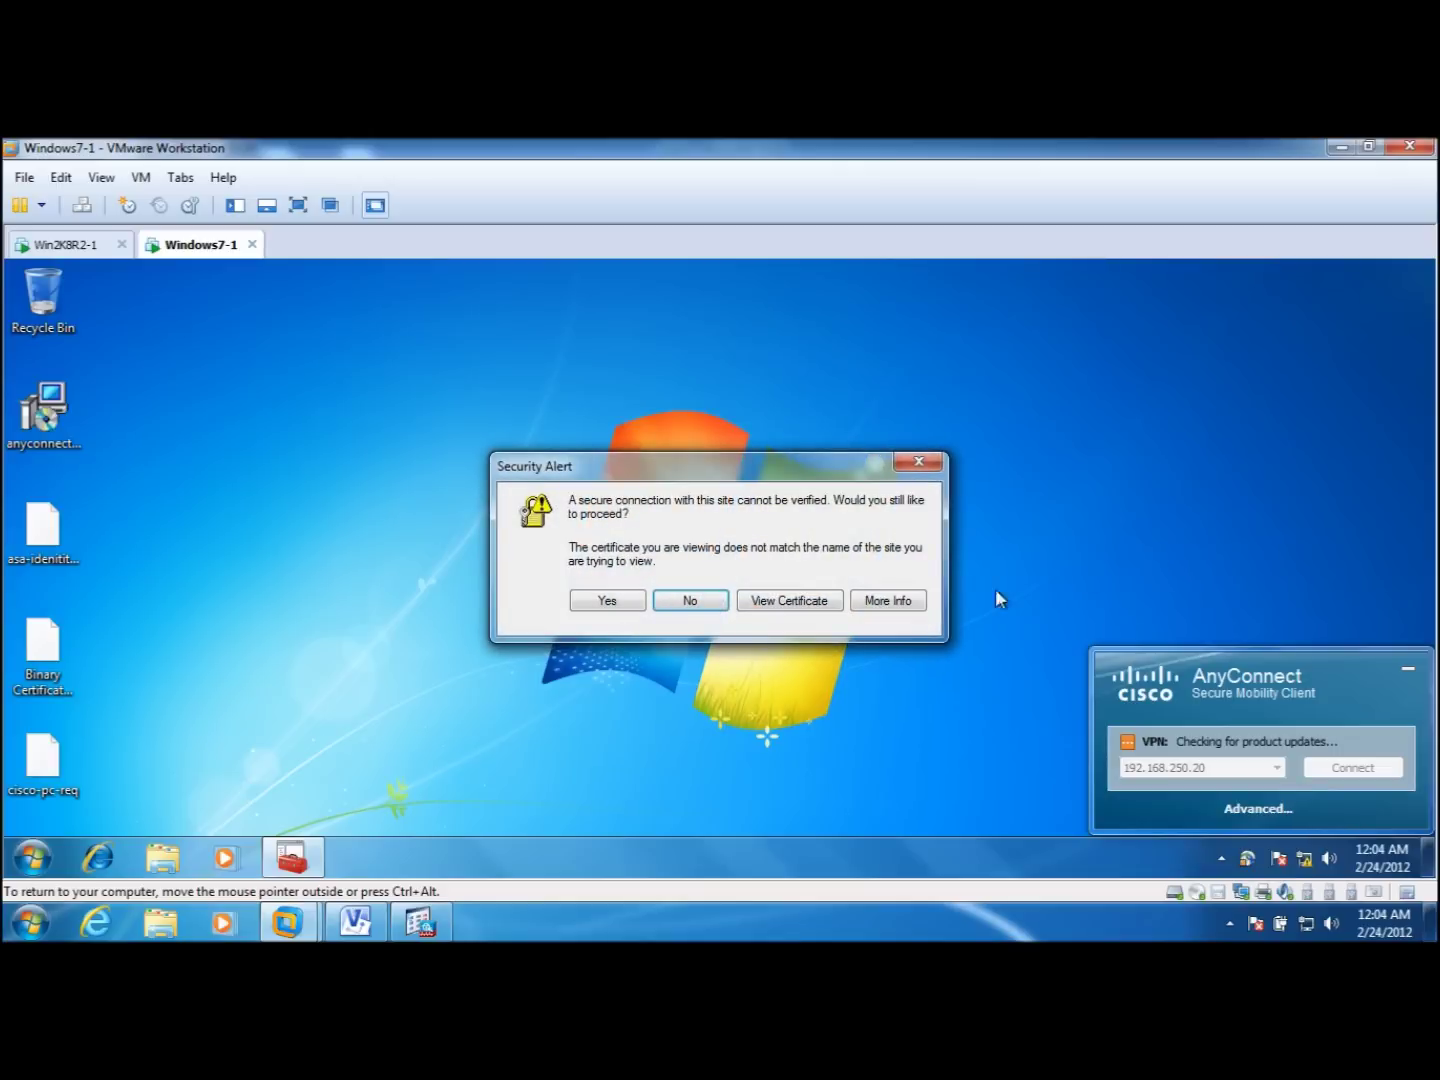
left_click(608, 599)
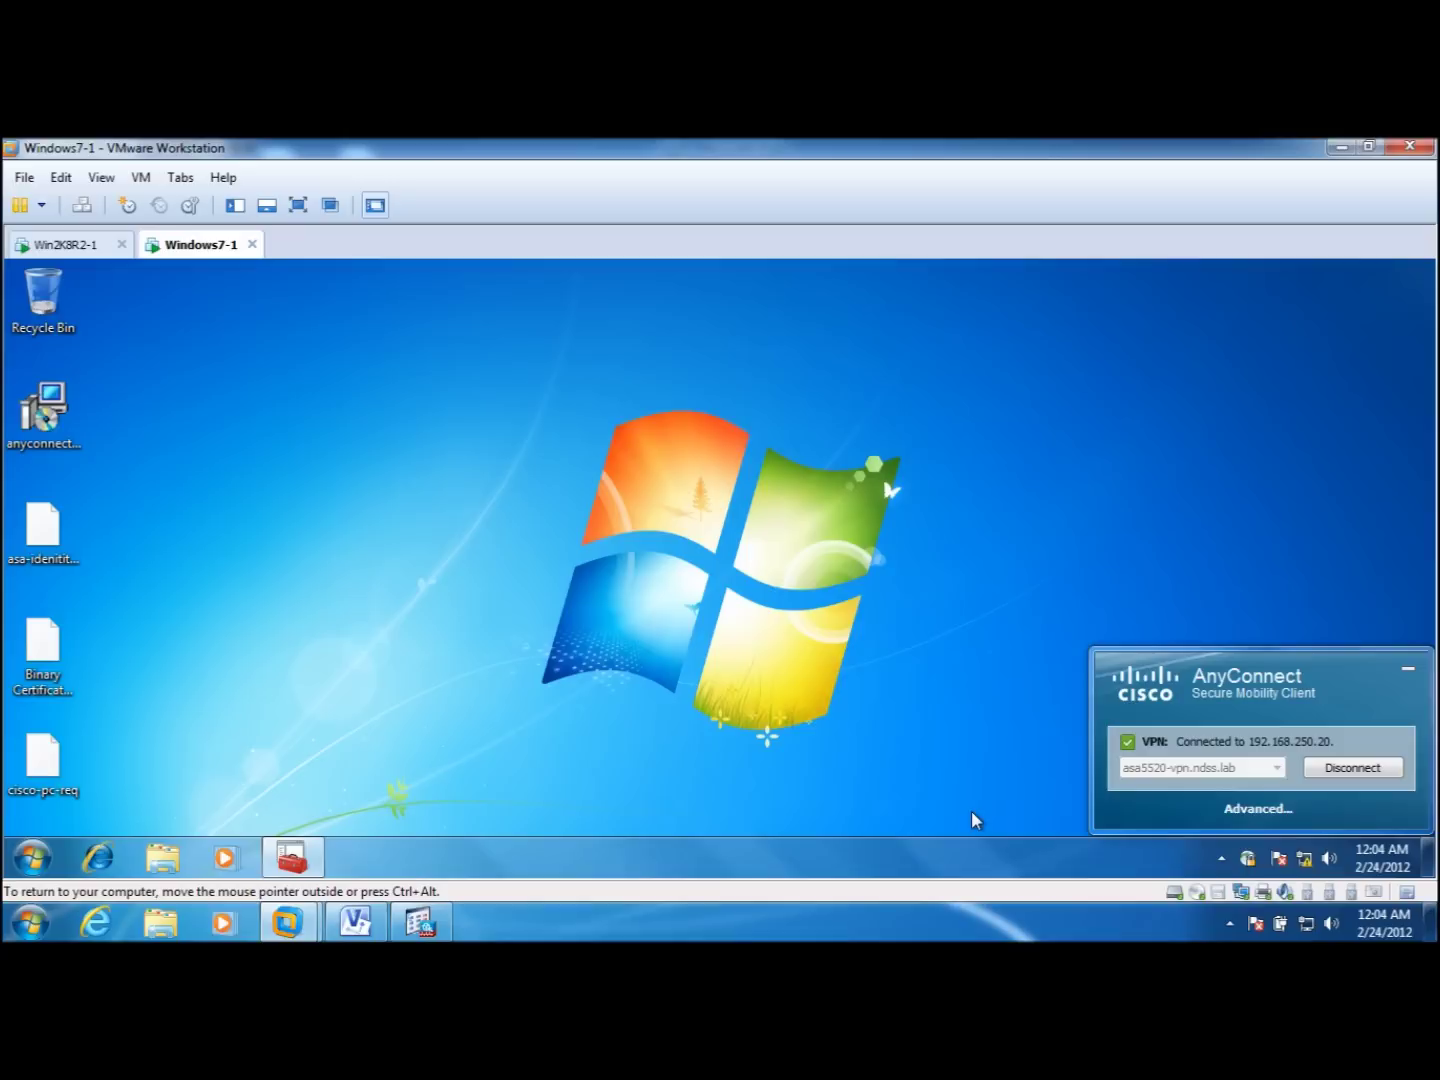
left_click(31, 858)
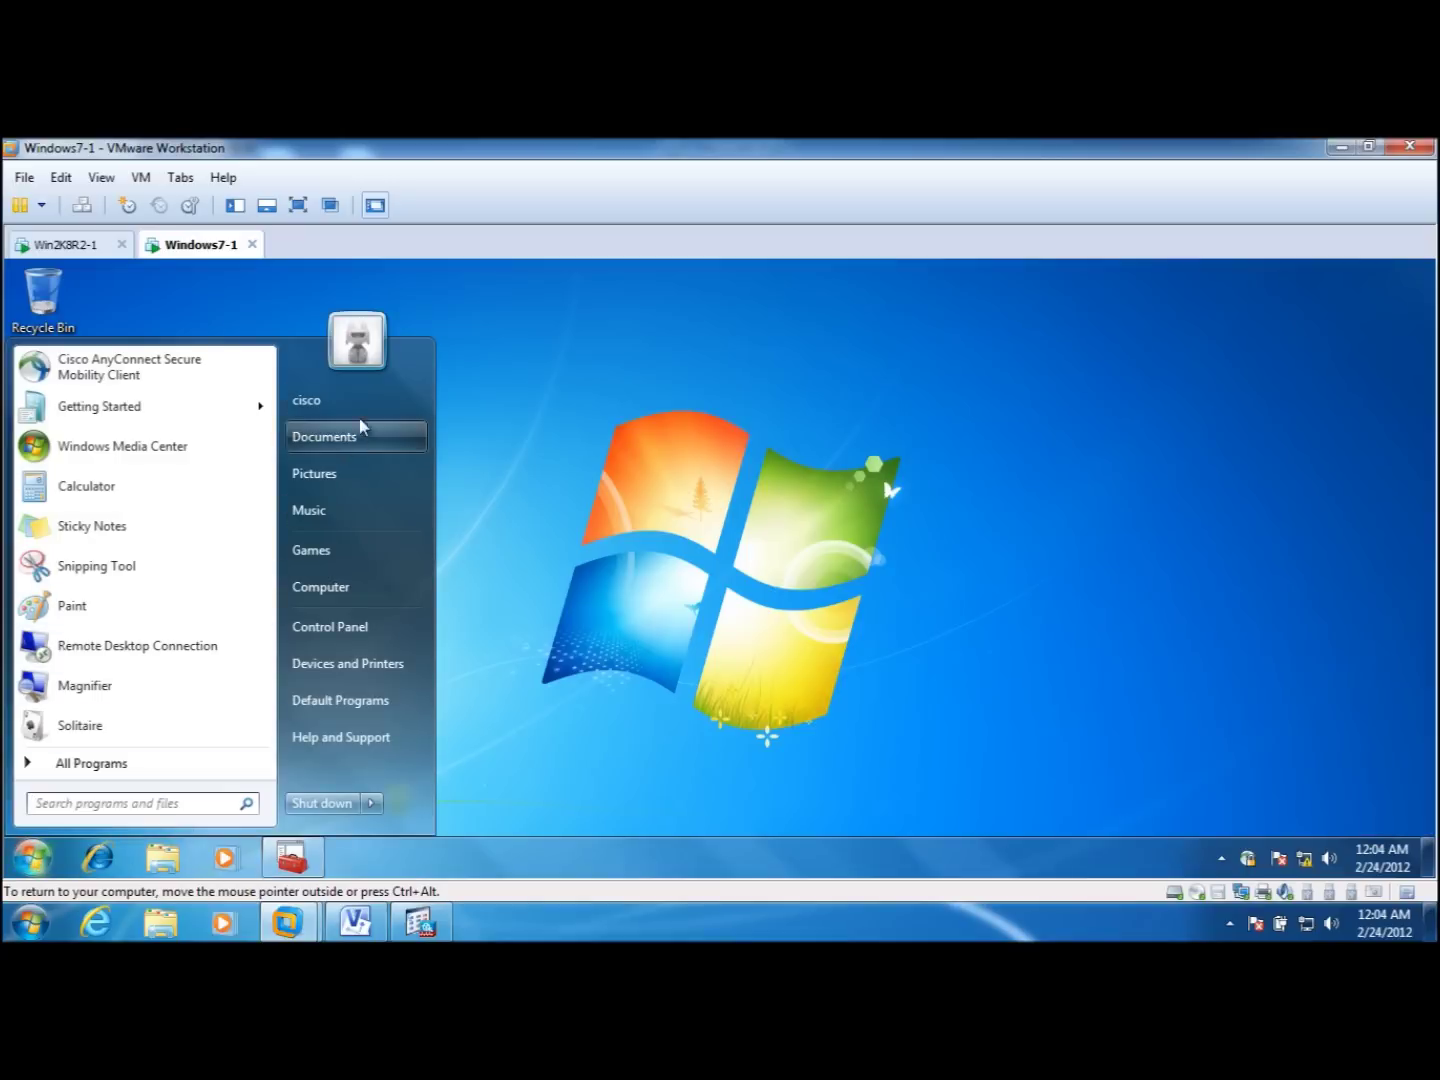
Open the User Accounts settings from the Start menu and close them again.
left_click(356, 350)
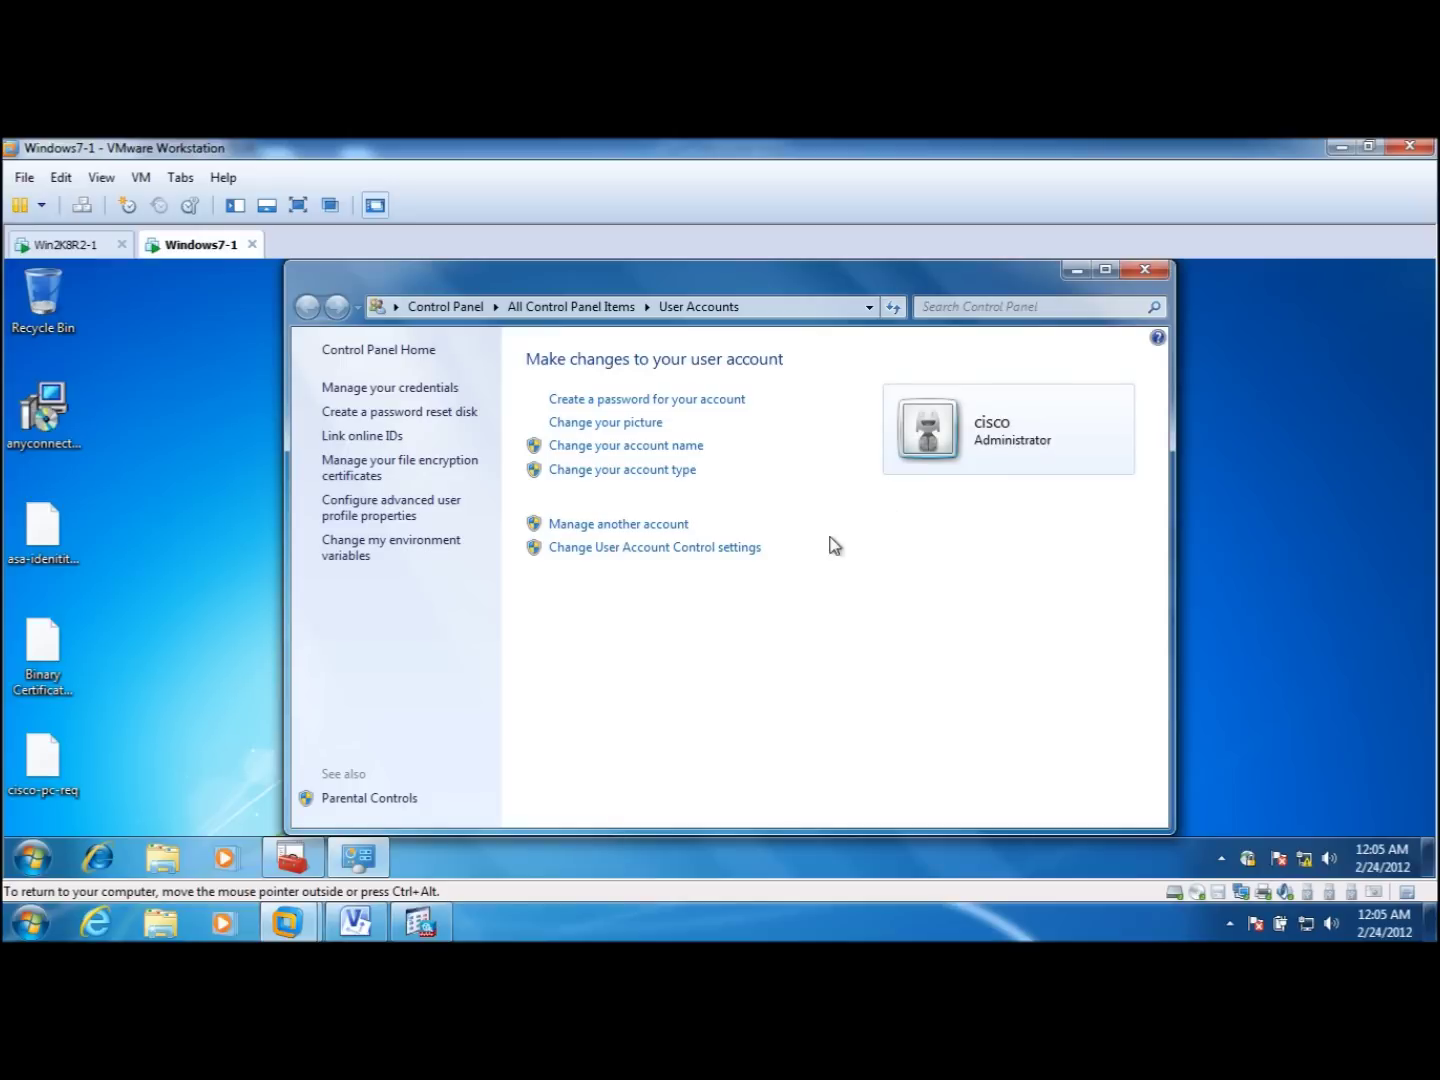
left_click(1144, 269)
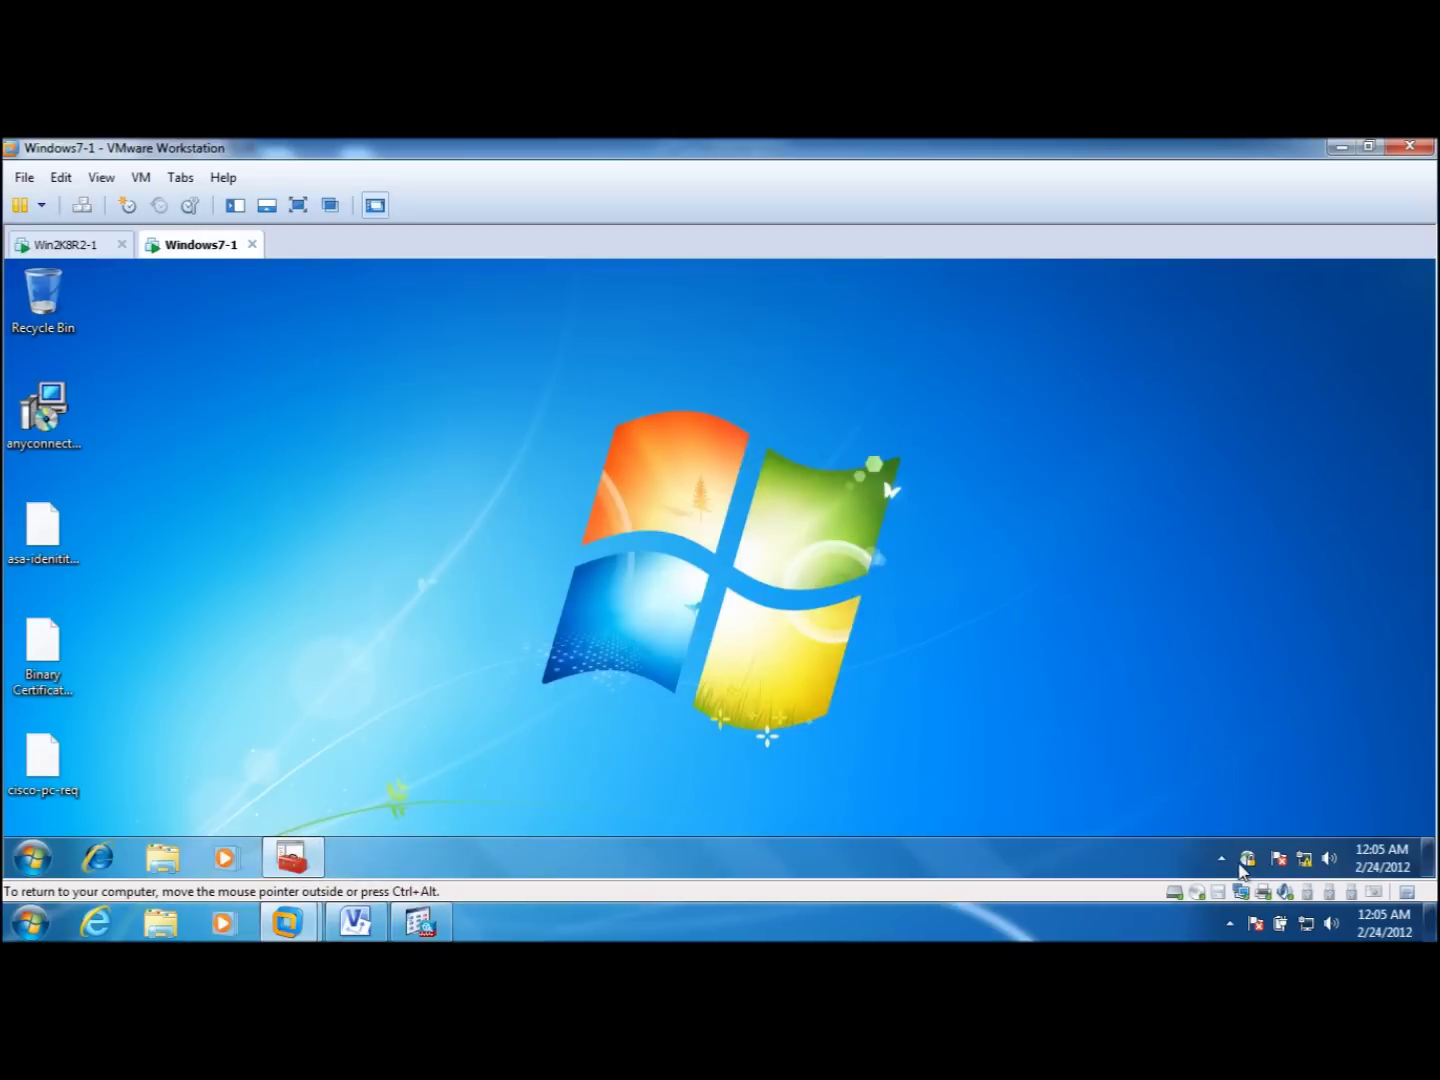
mouse_move(1247, 860)
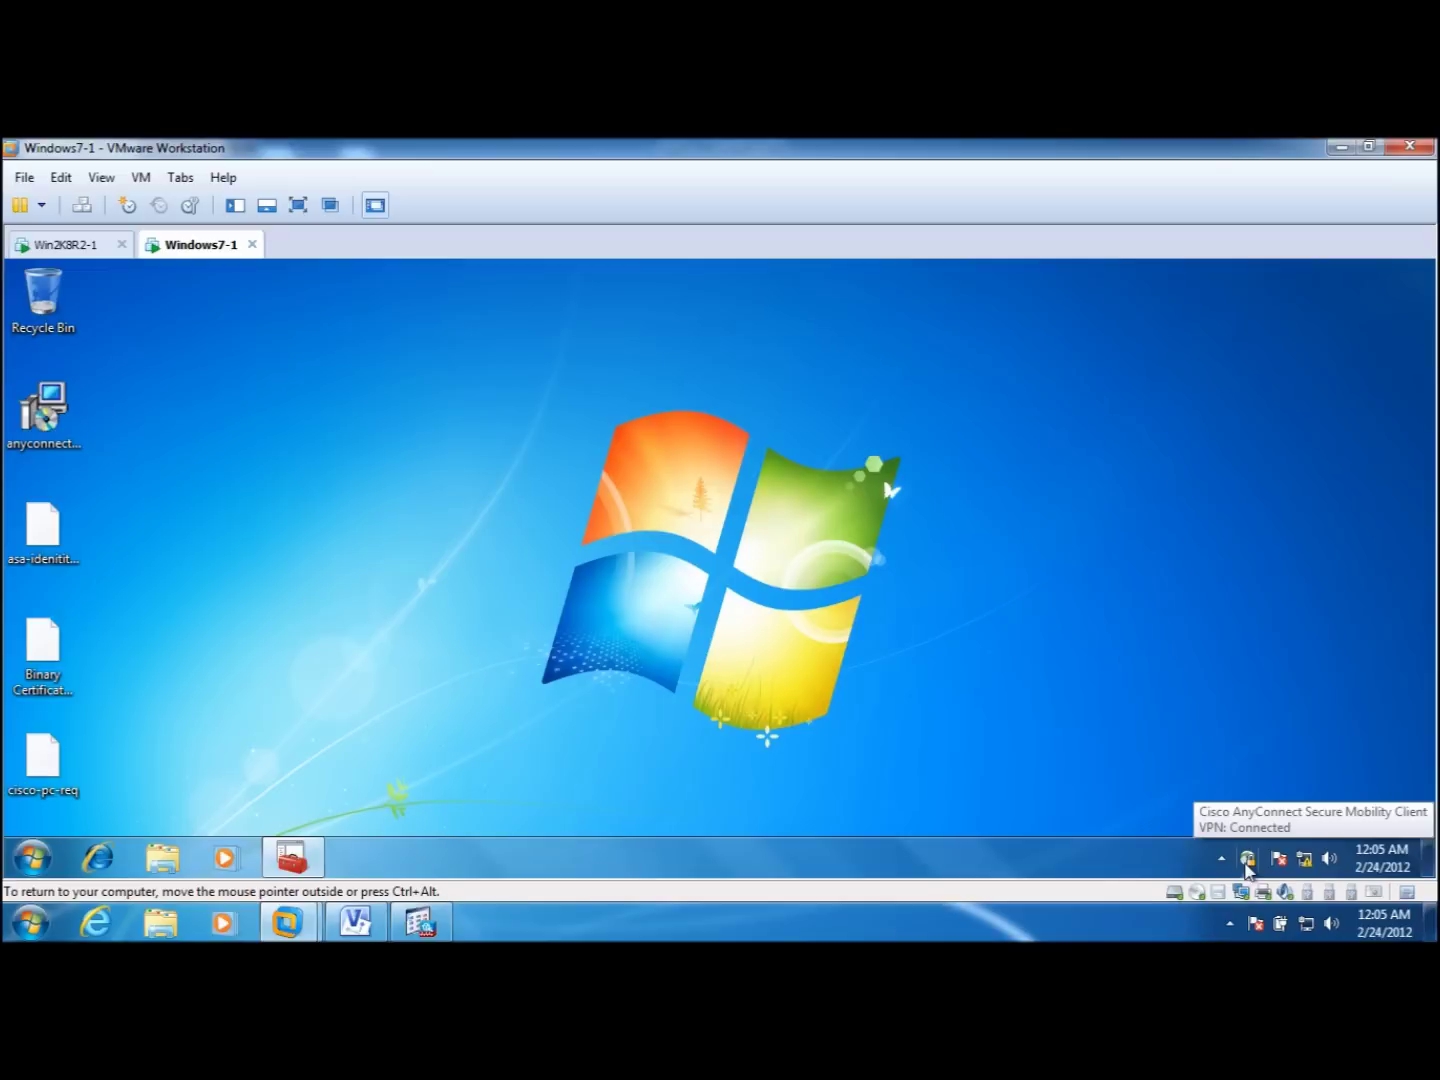
Review the AnyConnect shortcut's Compatibility settings unchanged, then check ASDM's VPN session monitoring.
left_click(32, 858)
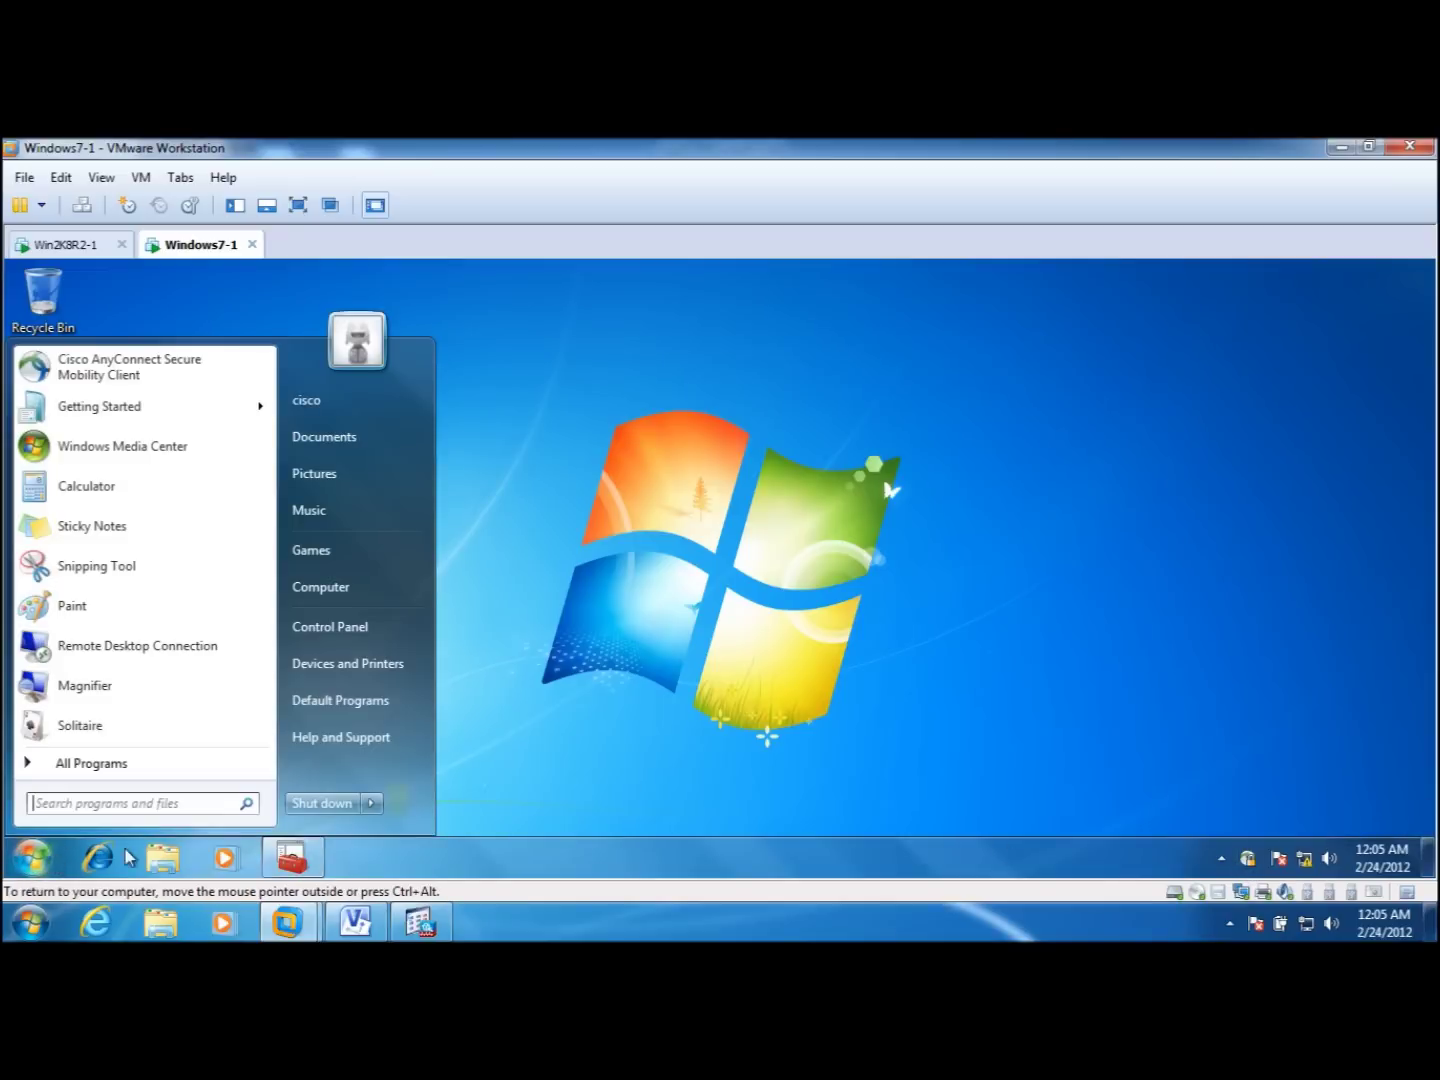
right_click(132, 378)
left_click(214, 524)
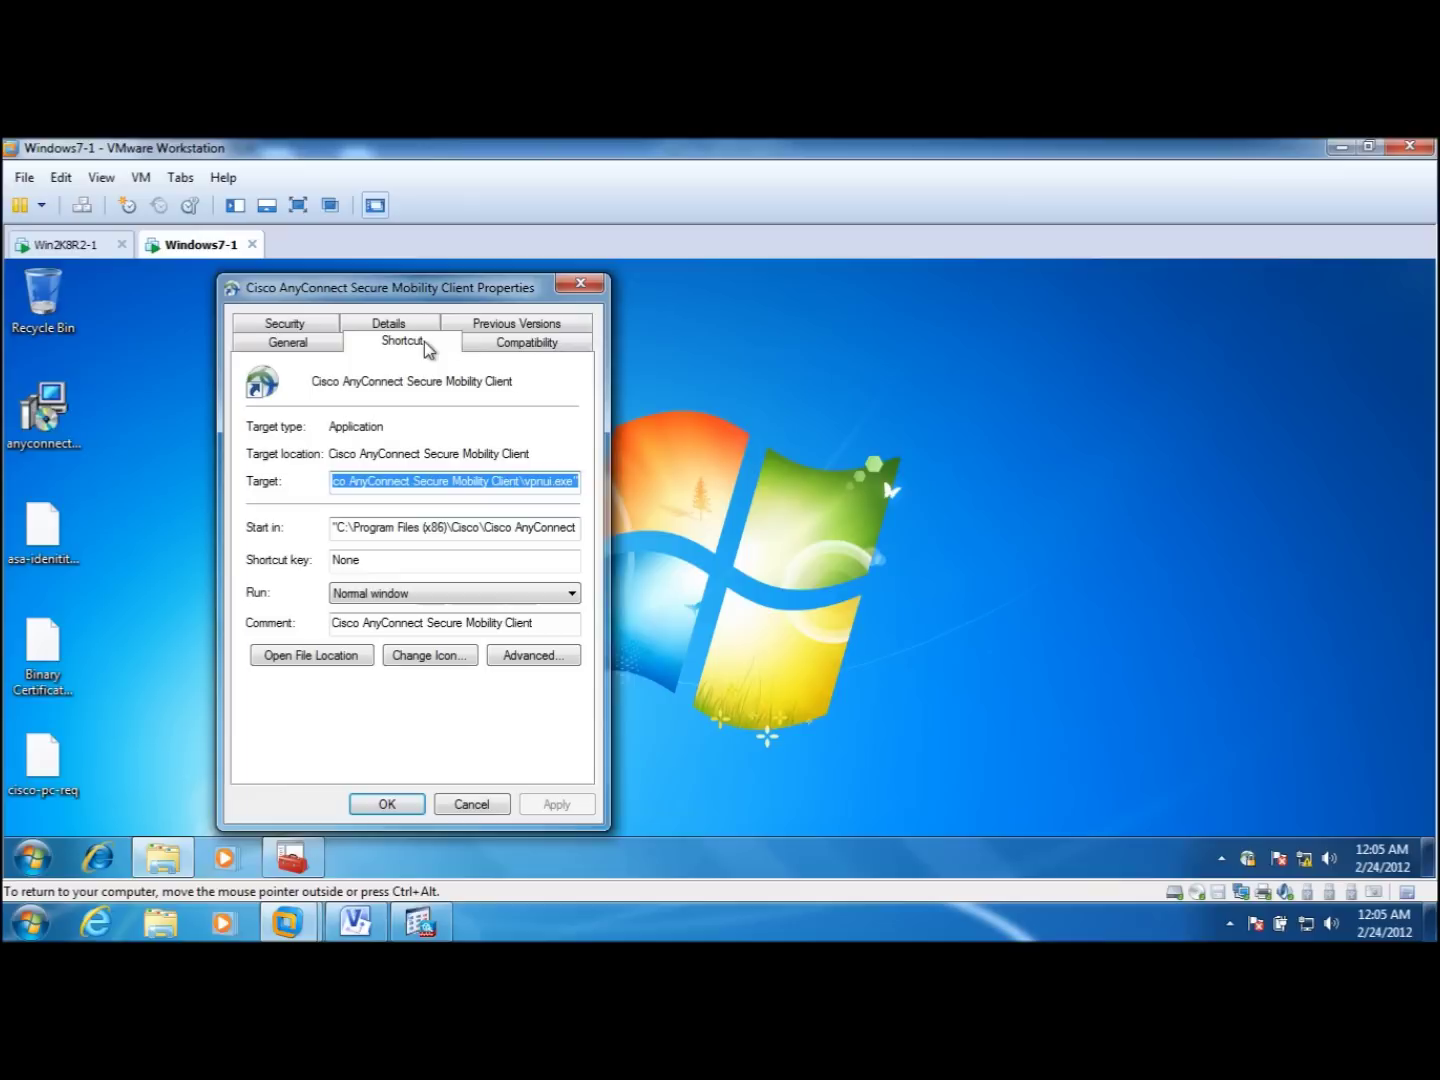
left_click(491, 342)
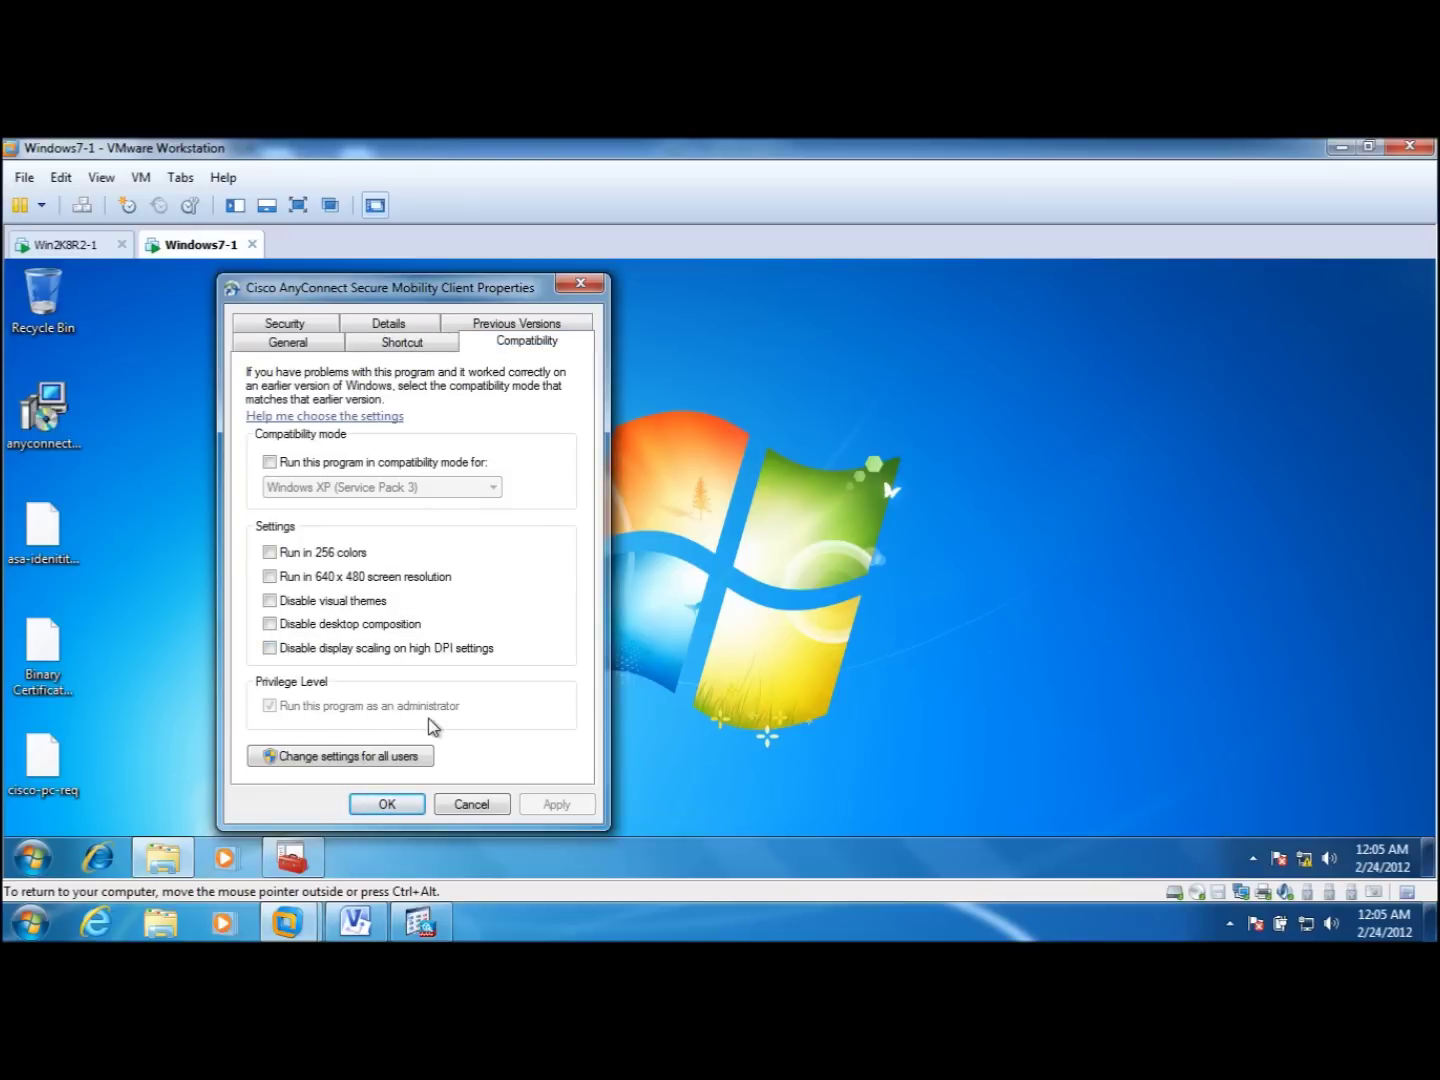
left_click(471, 805)
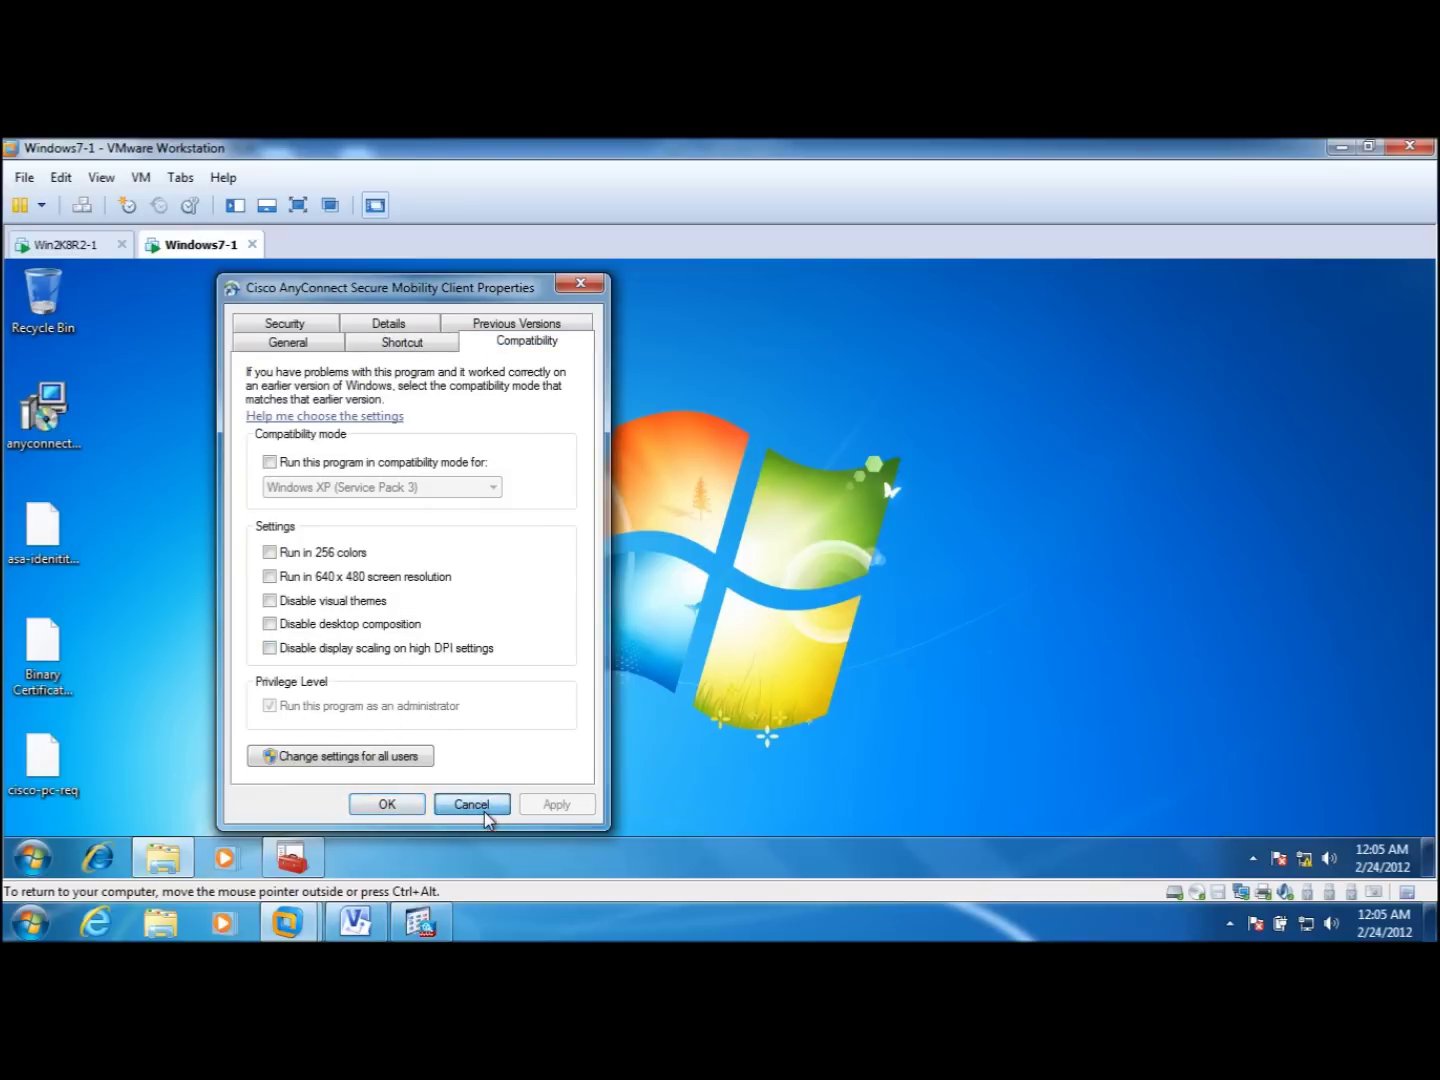
left_click(419, 922)
left_click(218, 200)
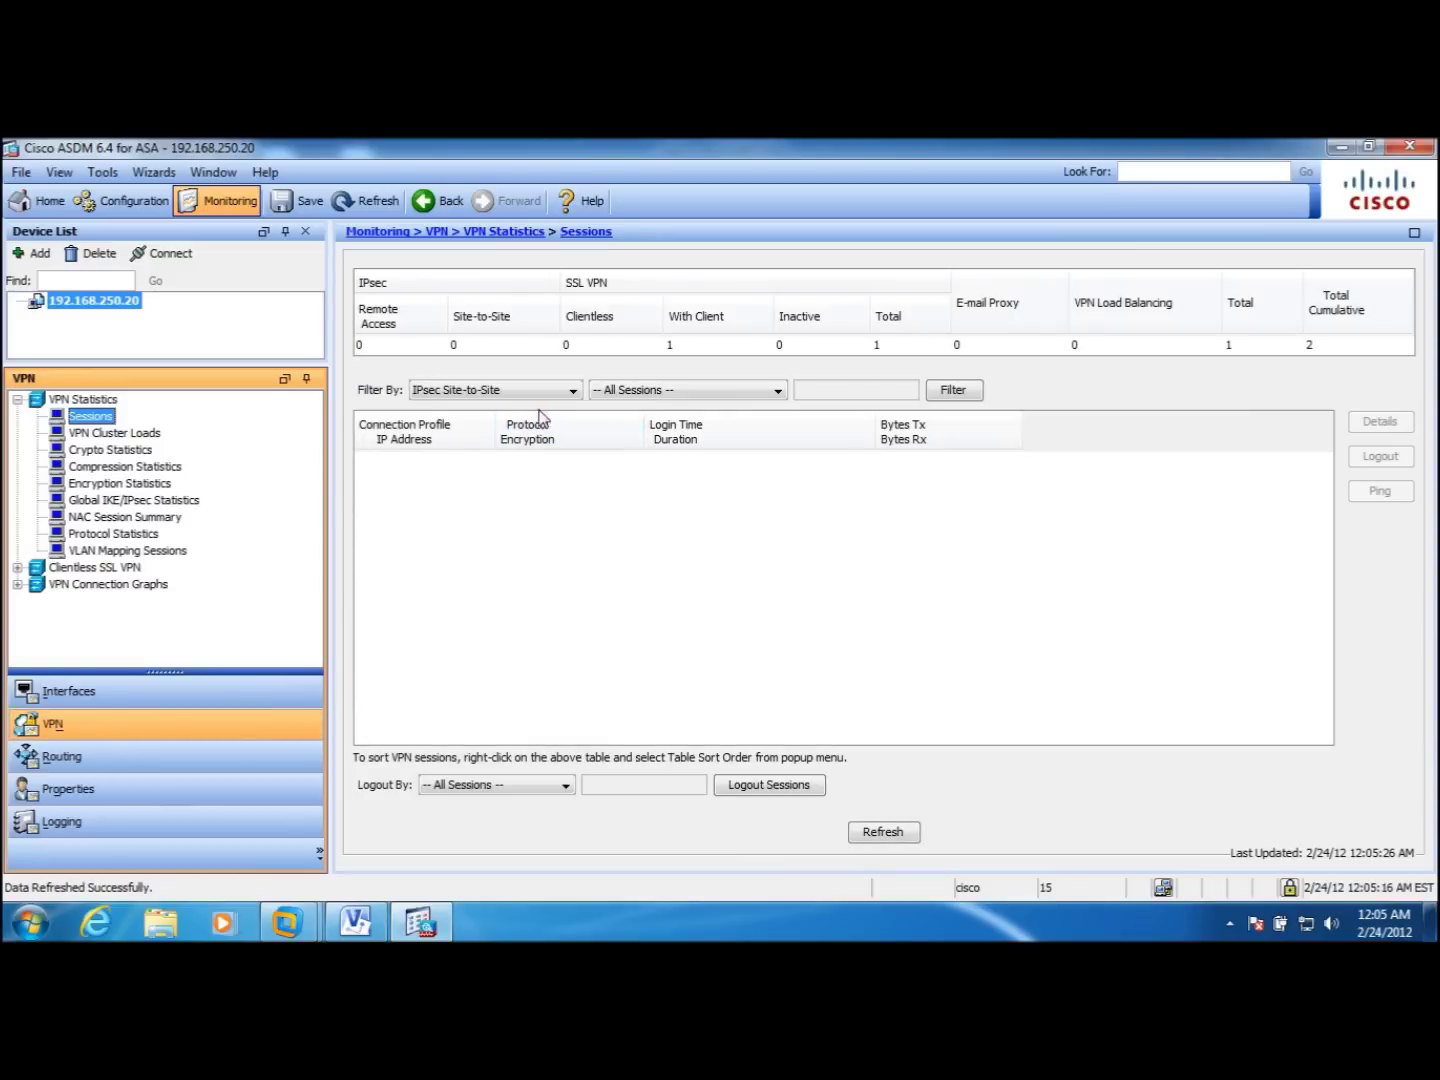
Filter the VPN sessions list to show only AnyConnect Client sessions.
left_click(573, 390)
left_click(533, 444)
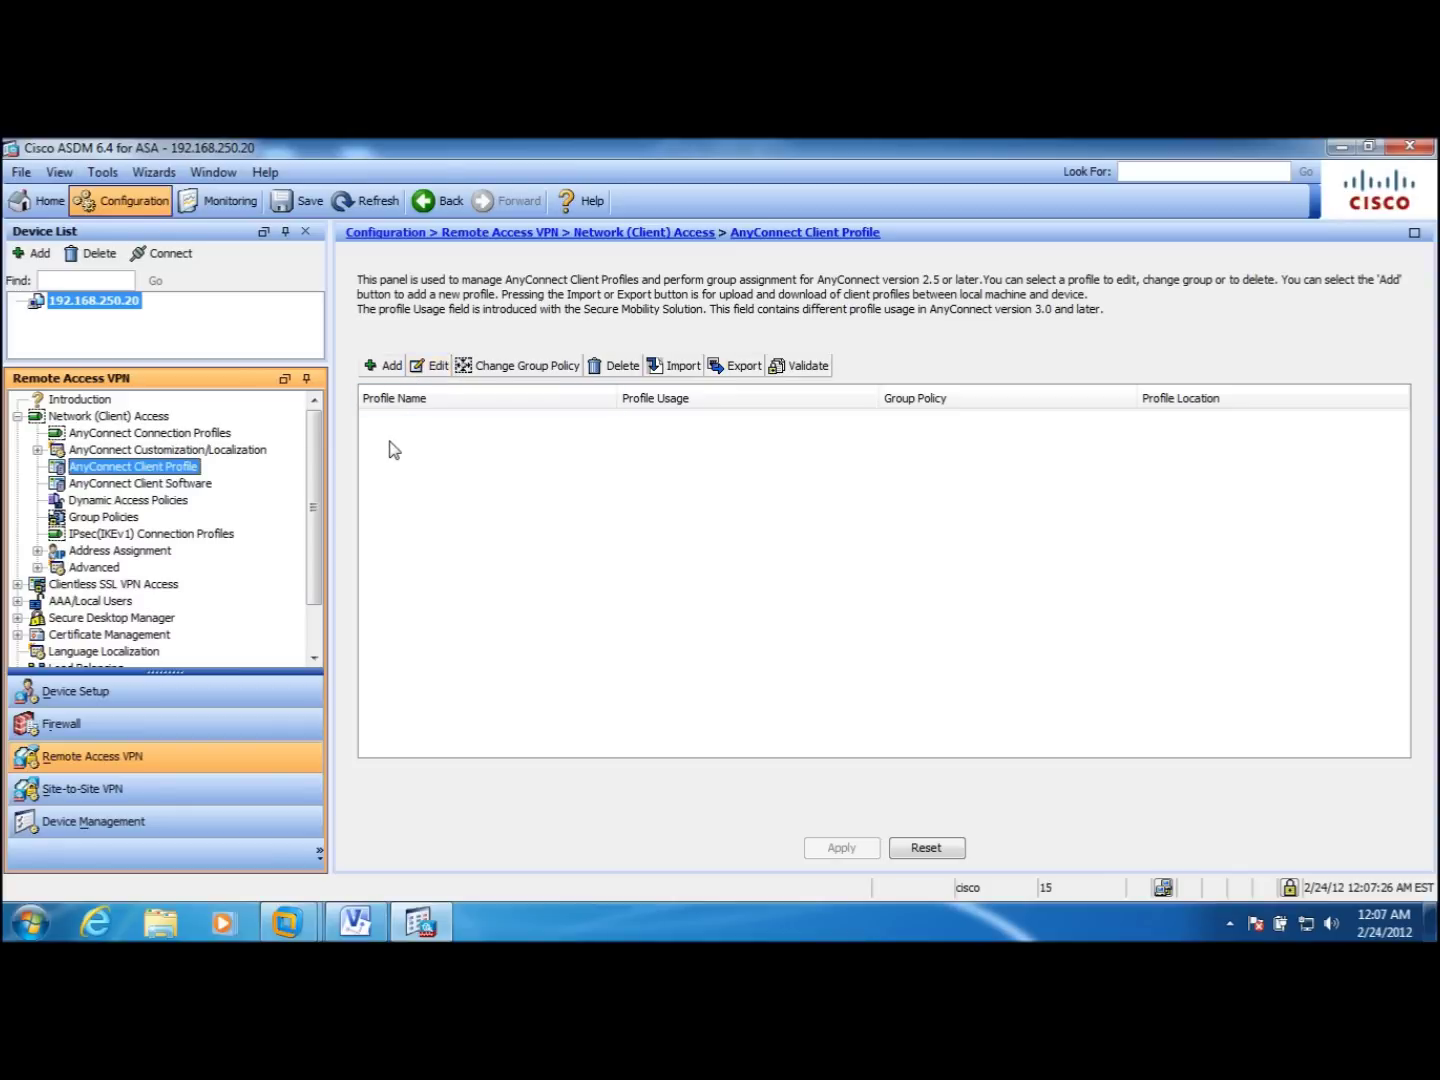
Start a new AnyConnect client profile named ANYCONNECT-CLIENT-TEST-1.
left_click(390, 367)
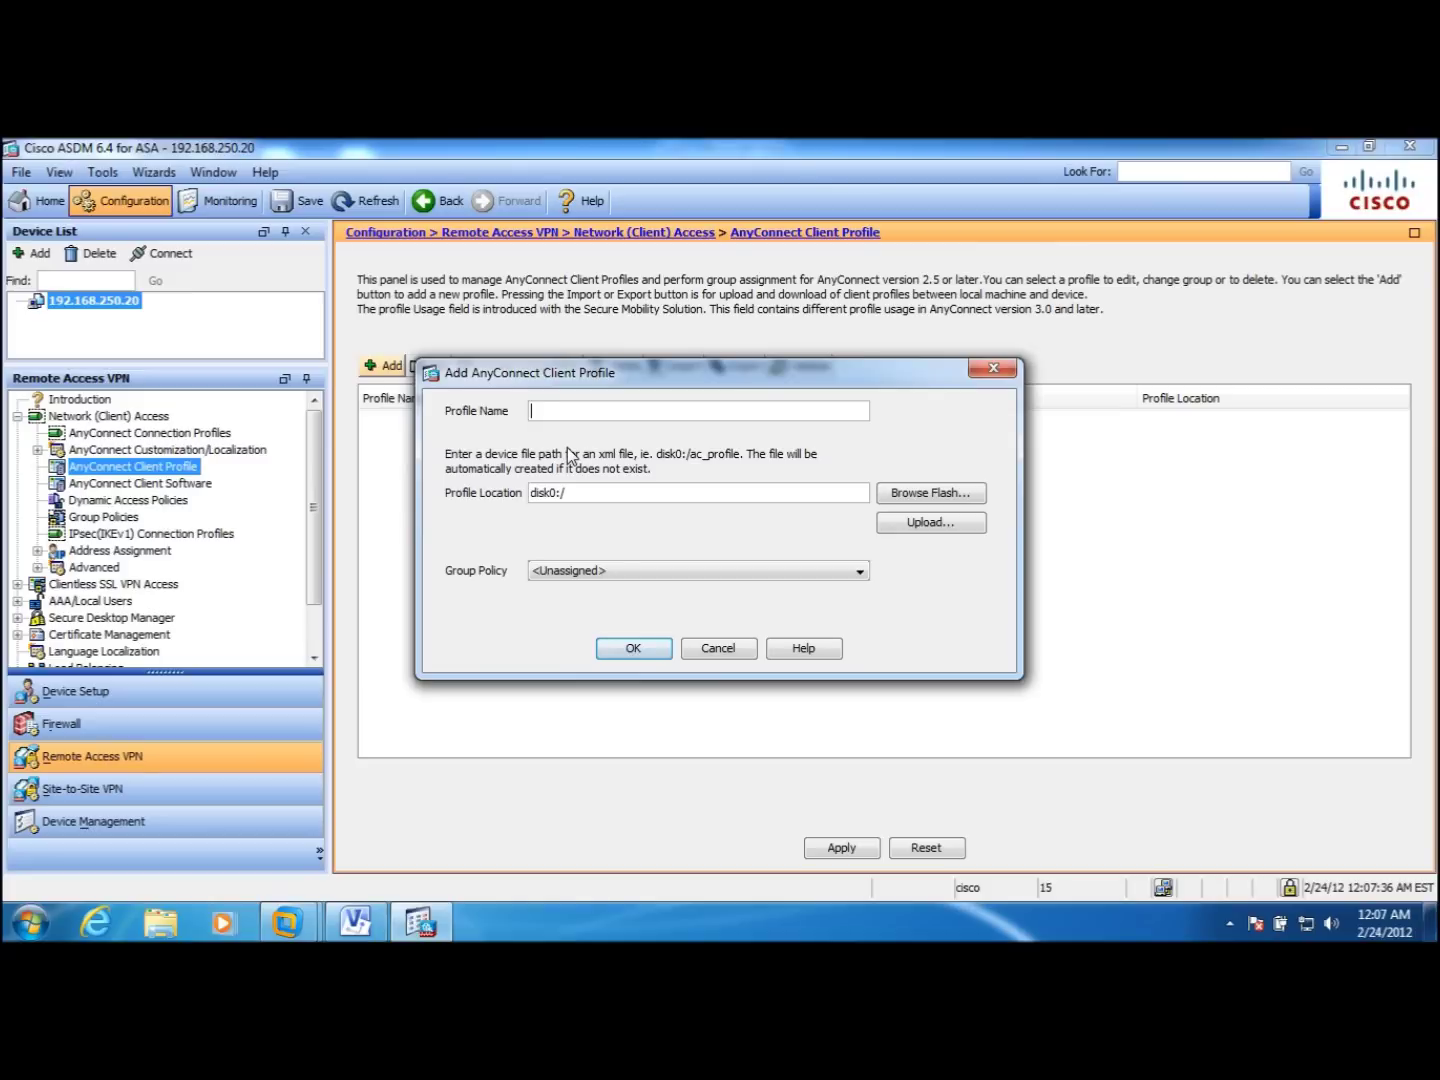
type("ANYCONNECT-C")
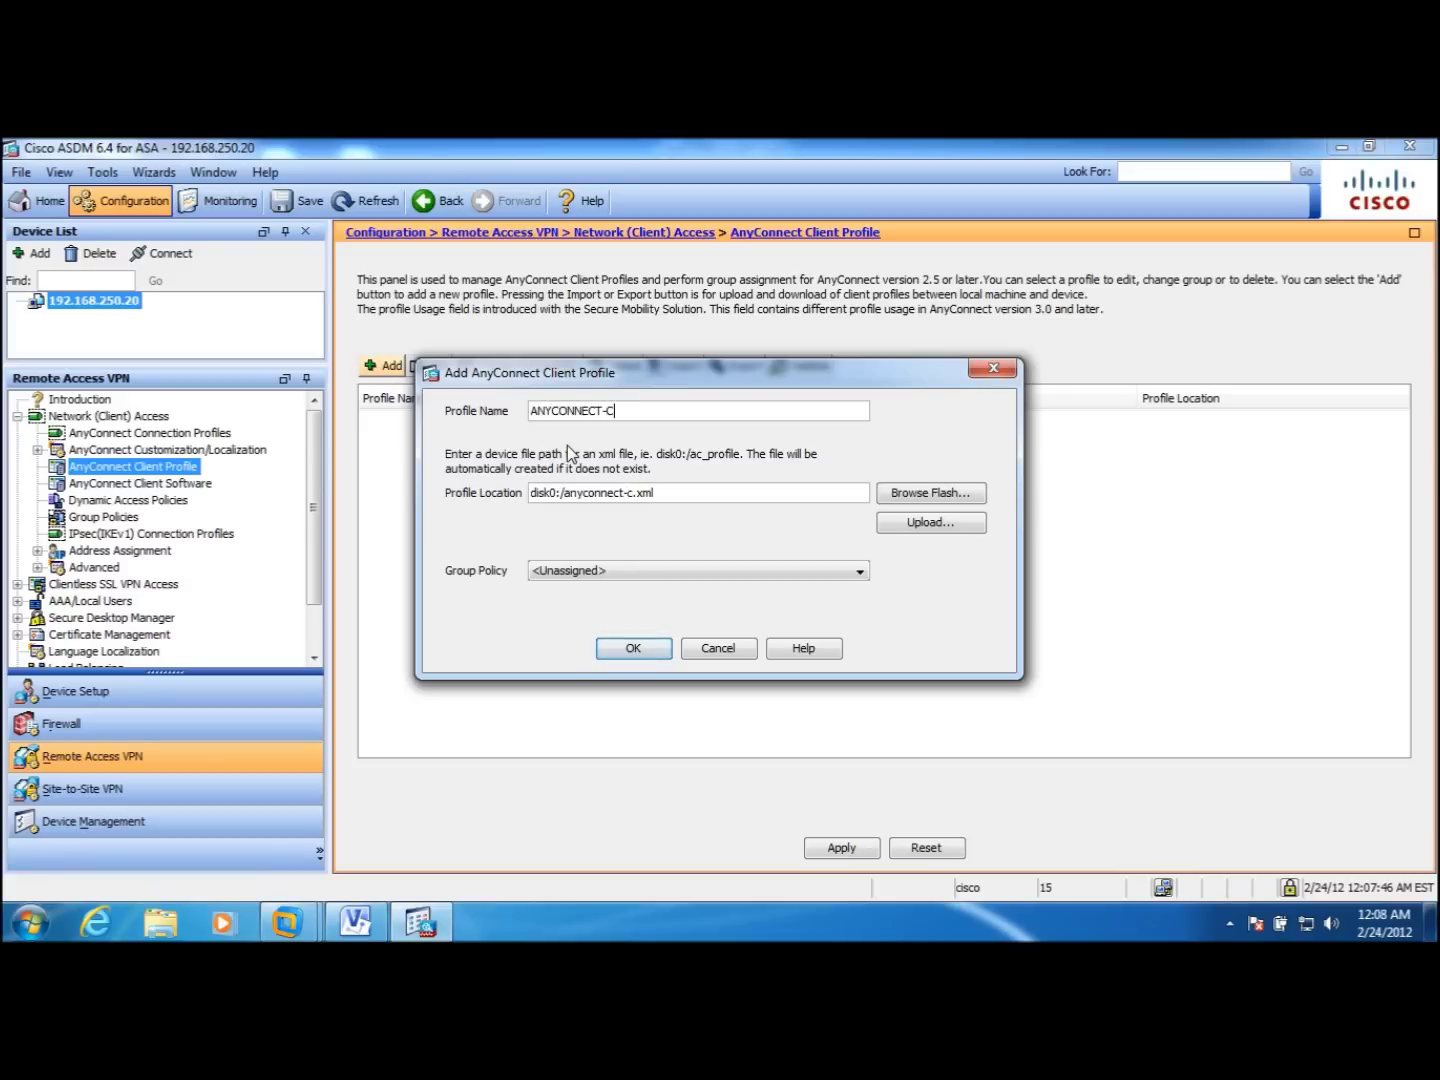
type("LIENT-TEST-1")
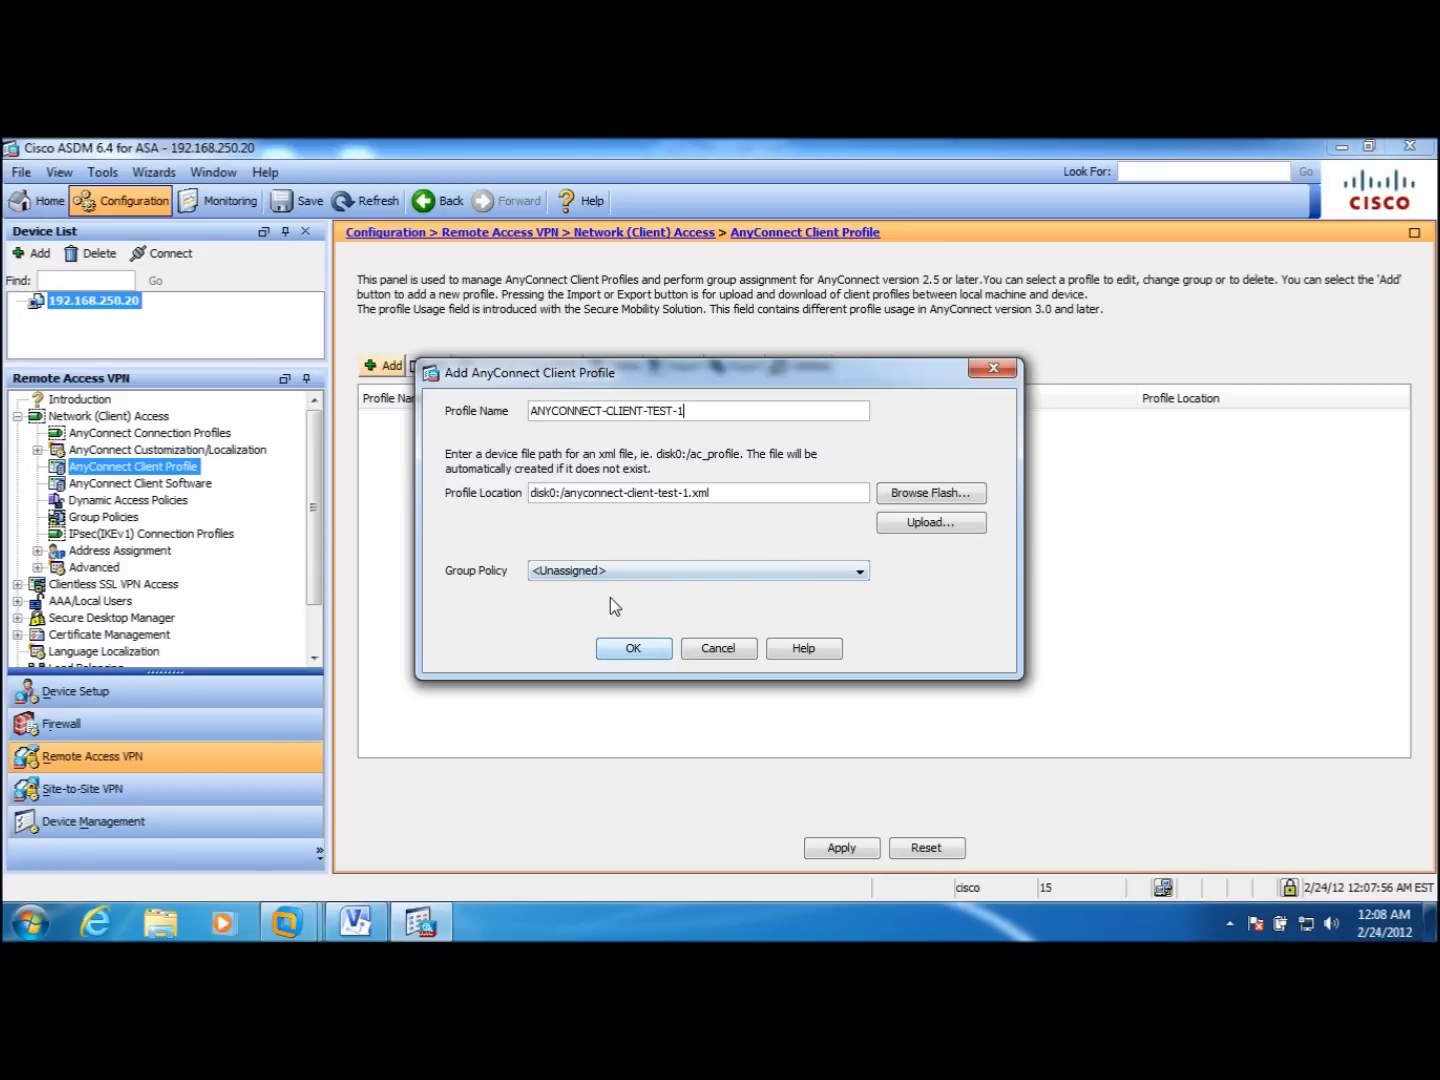
Assign the new profile to DfltGrpPolicy and confirm adding it.
left_click(611, 572)
left_click(610, 607)
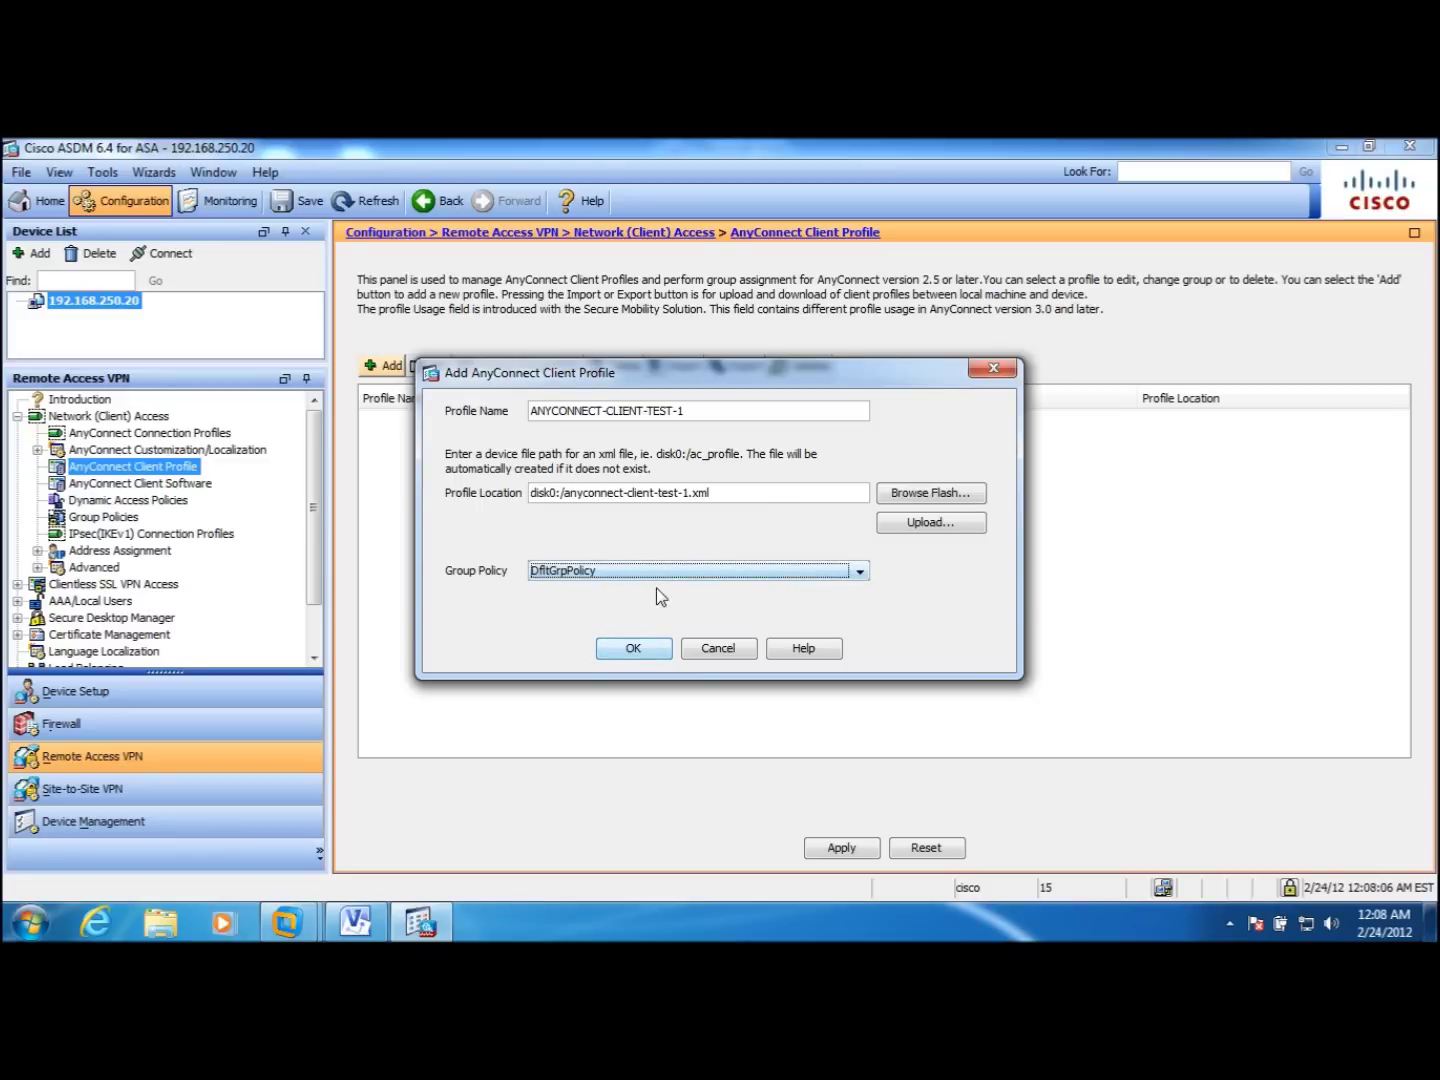
left_click(635, 650)
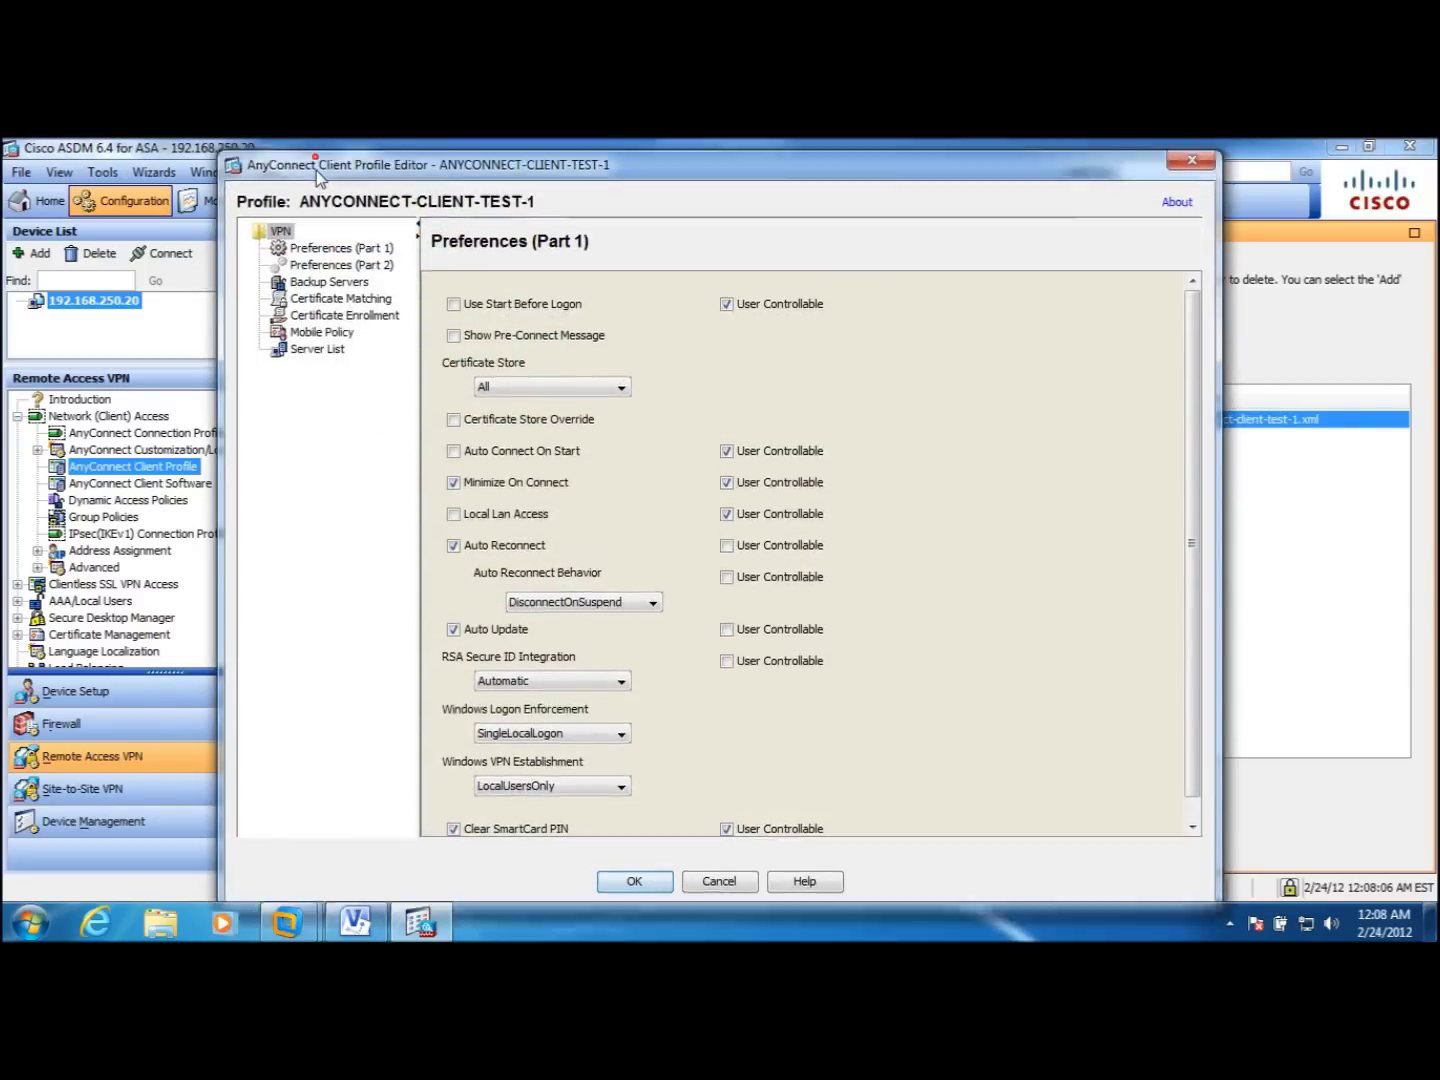
Bring the ANYCONNECT-CLIENT-TEST-1 Profile Editor into view on its Preferences (Part 1) settings.
left_click_drag(316, 152, 355, 537)
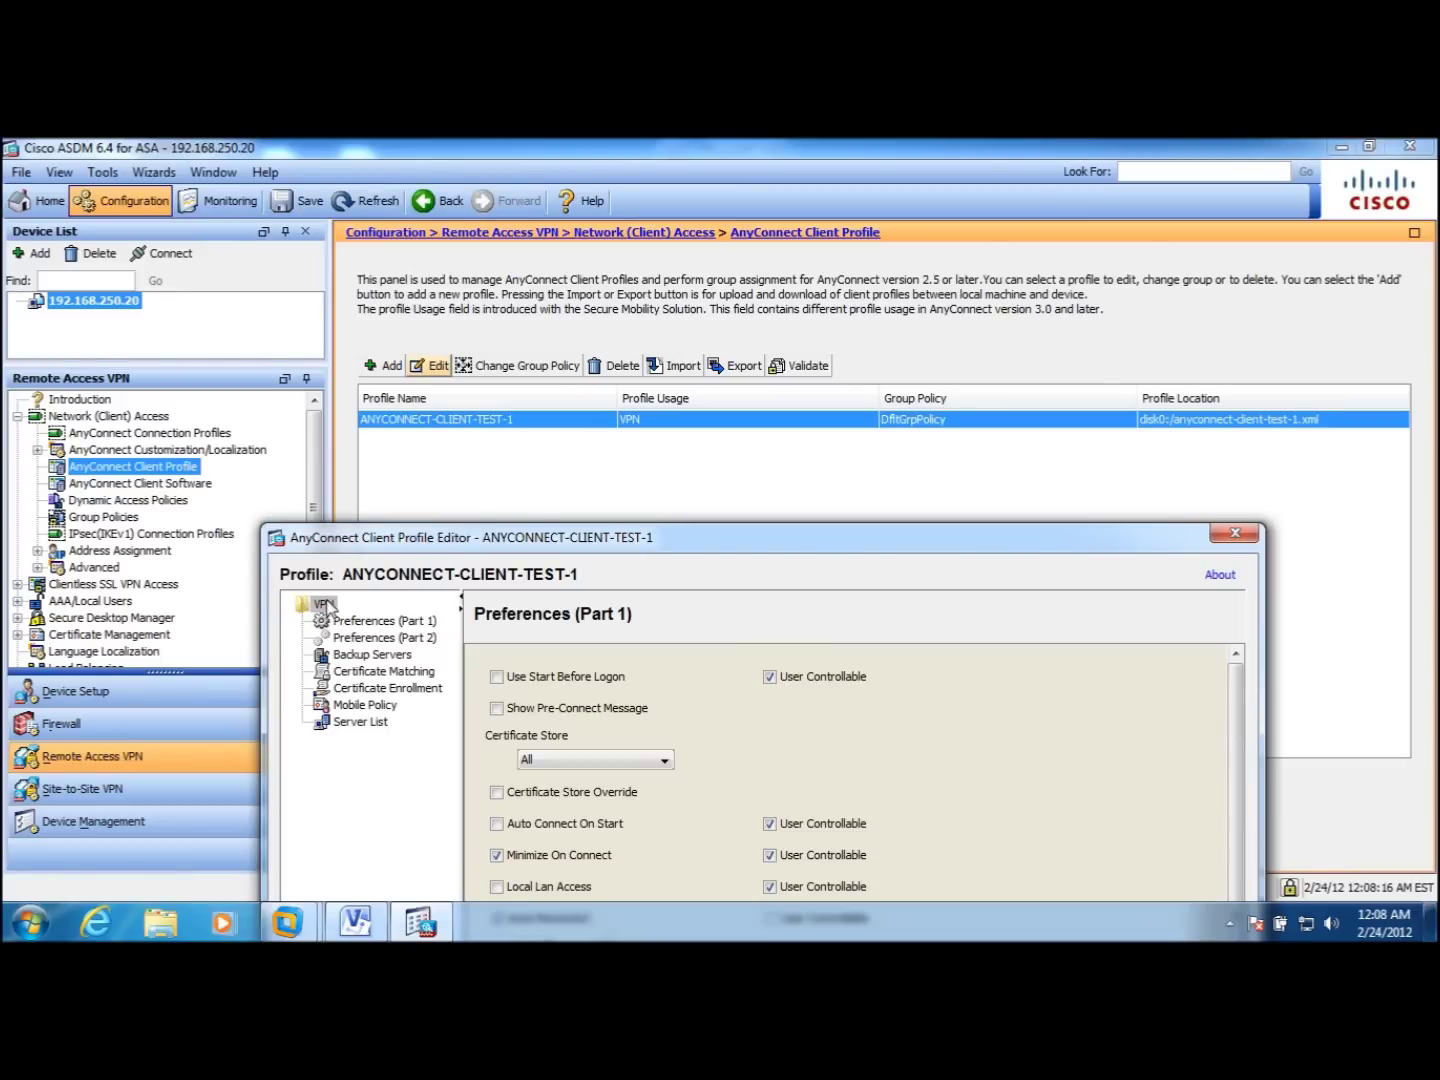
left_click_drag(365, 545, 280, 290)
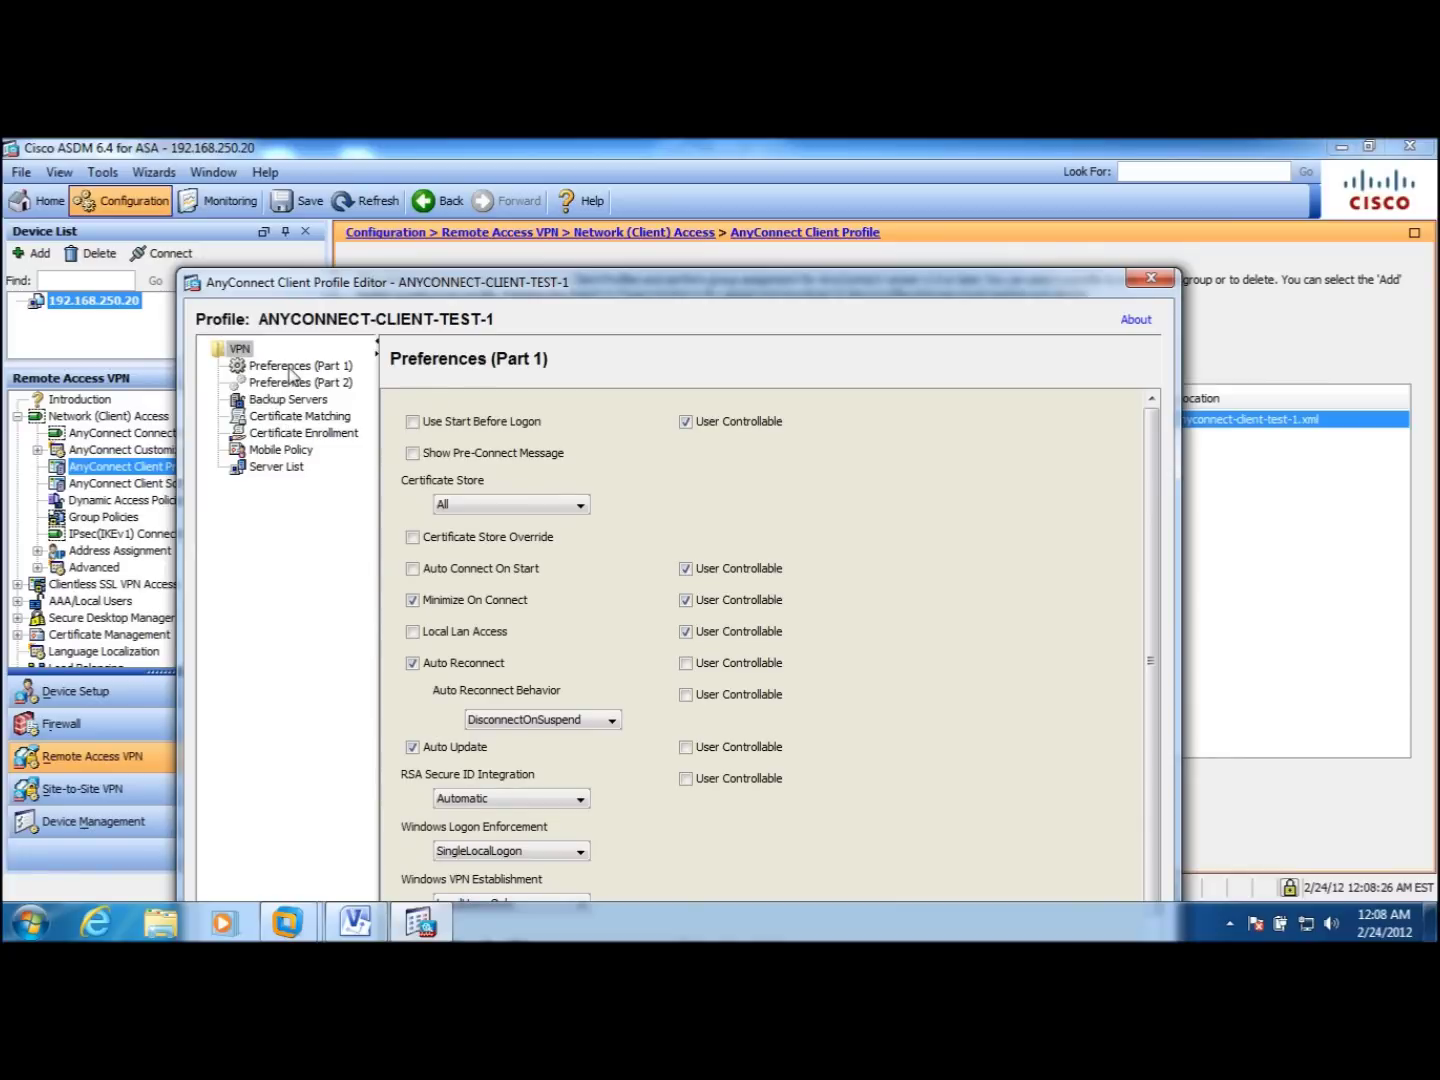
left_click_drag(290, 284, 257, 577)
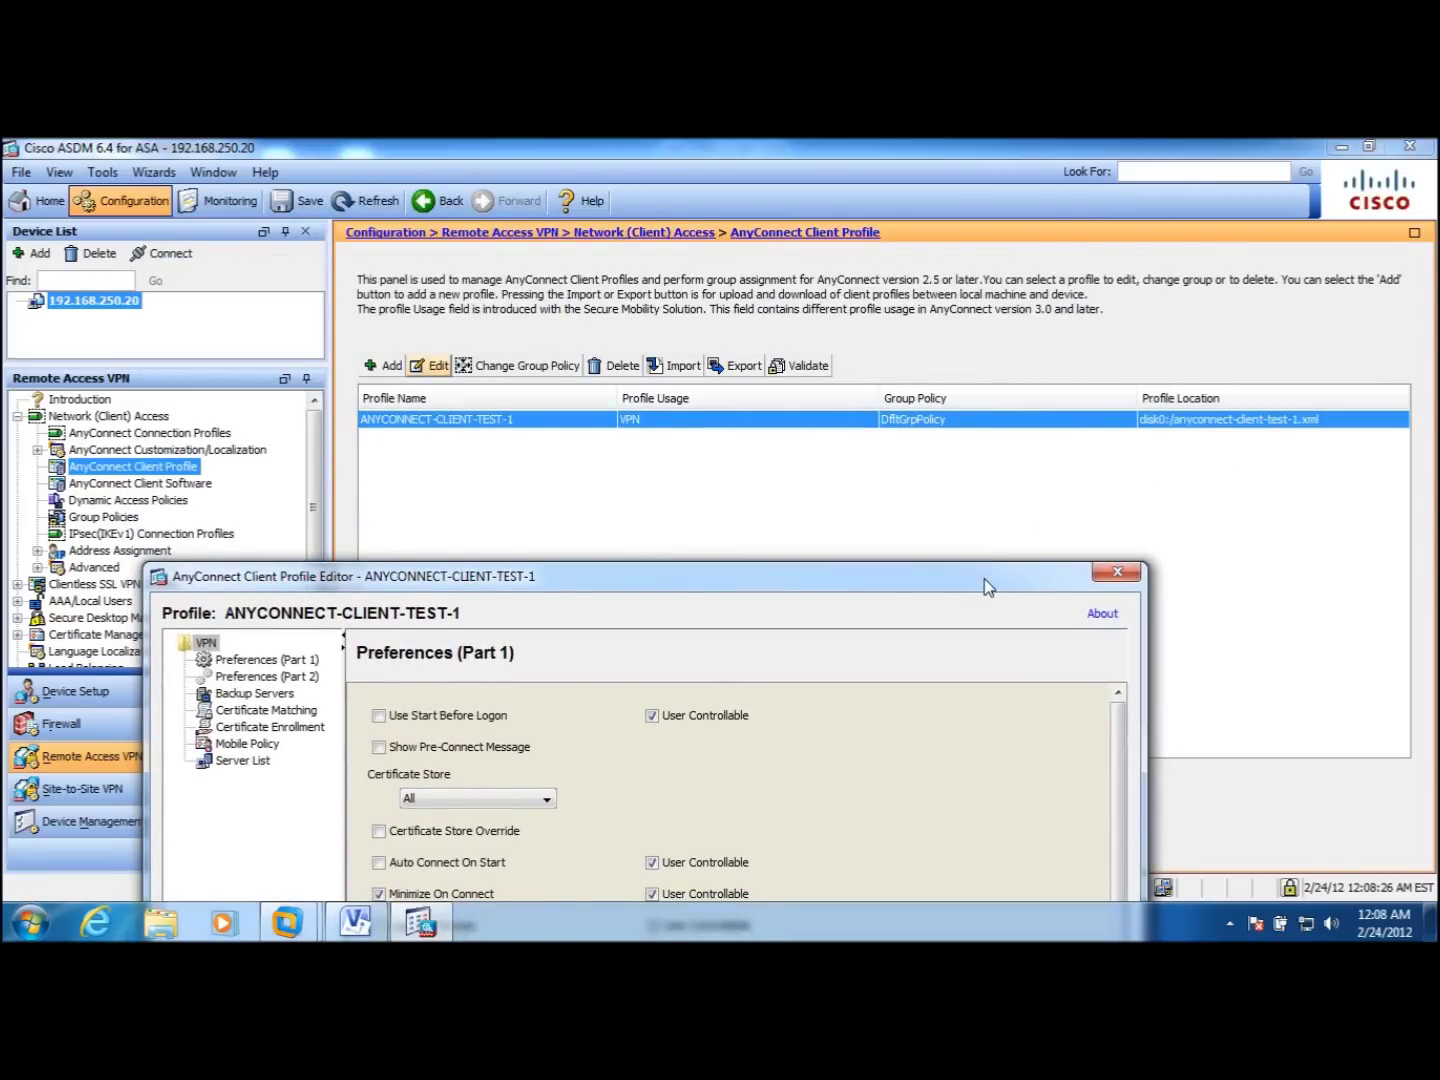
left_click_drag(985, 580, 1093, 497)
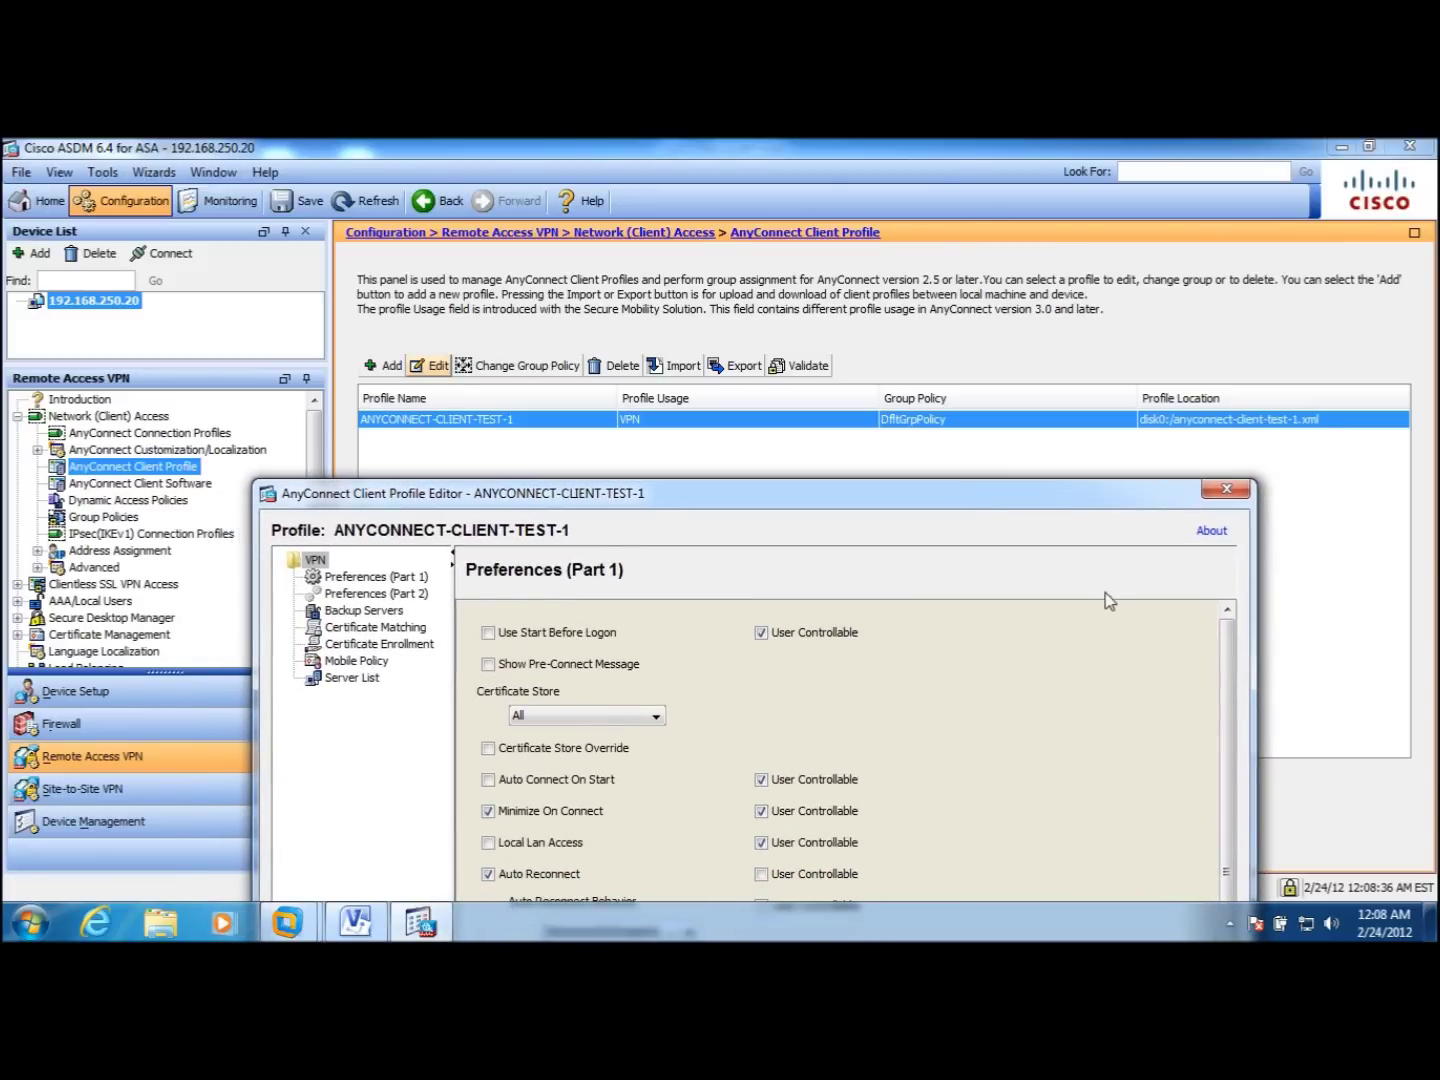
left_click_drag(1068, 509, 1128, 326)
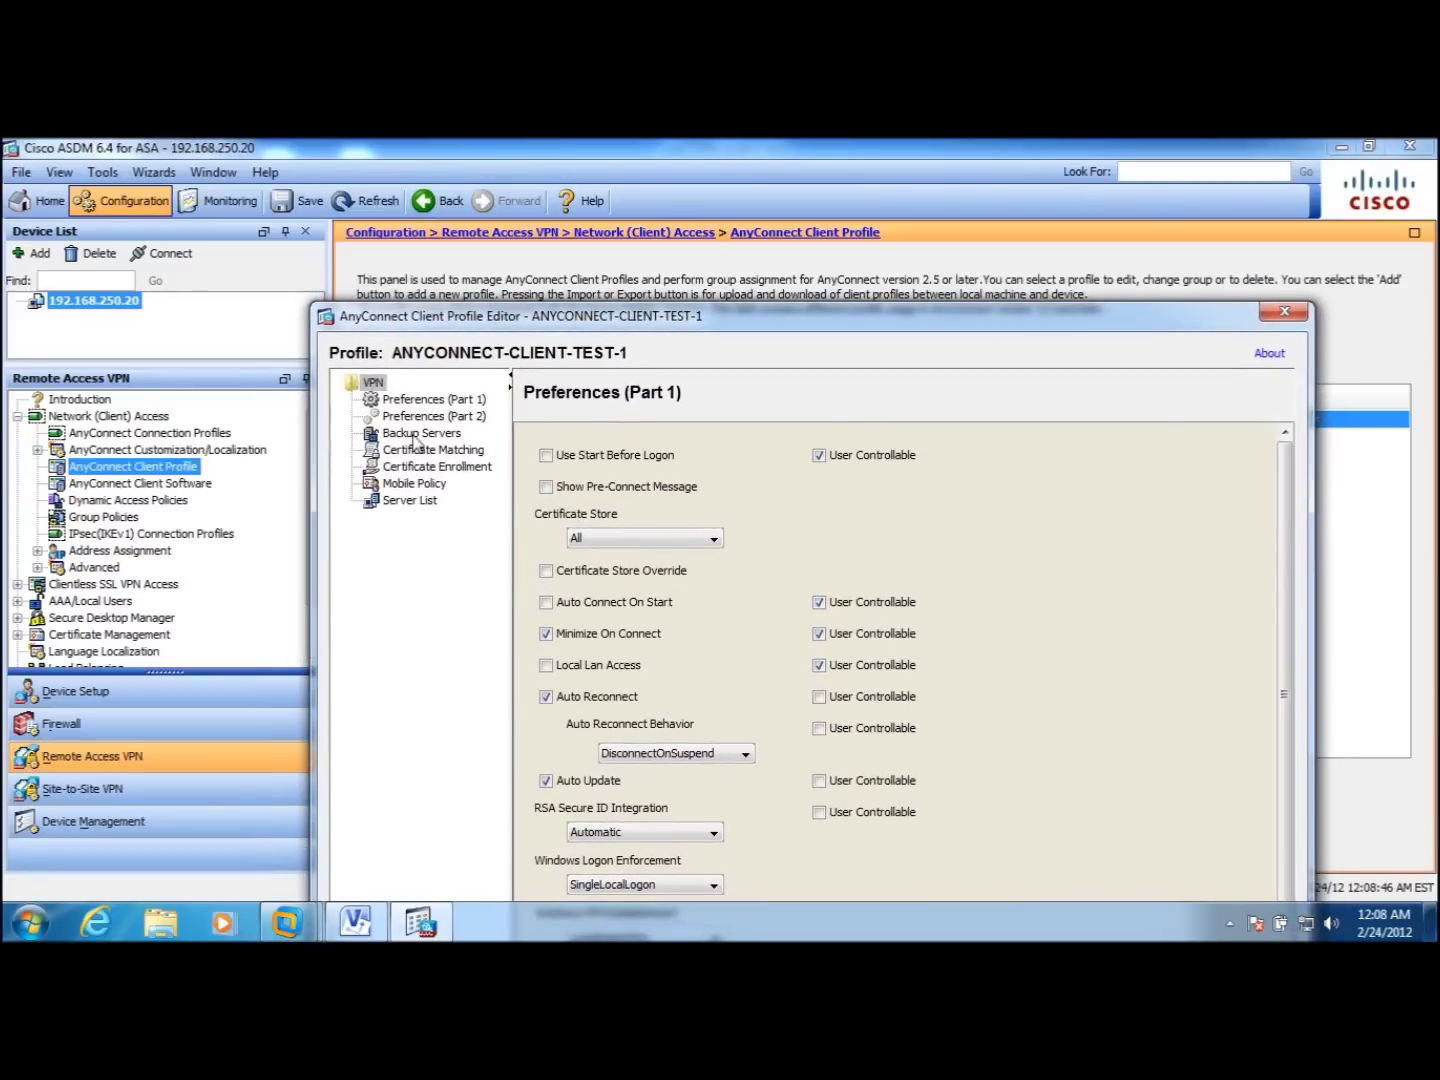
left_click_drag(439, 316, 369, 248)
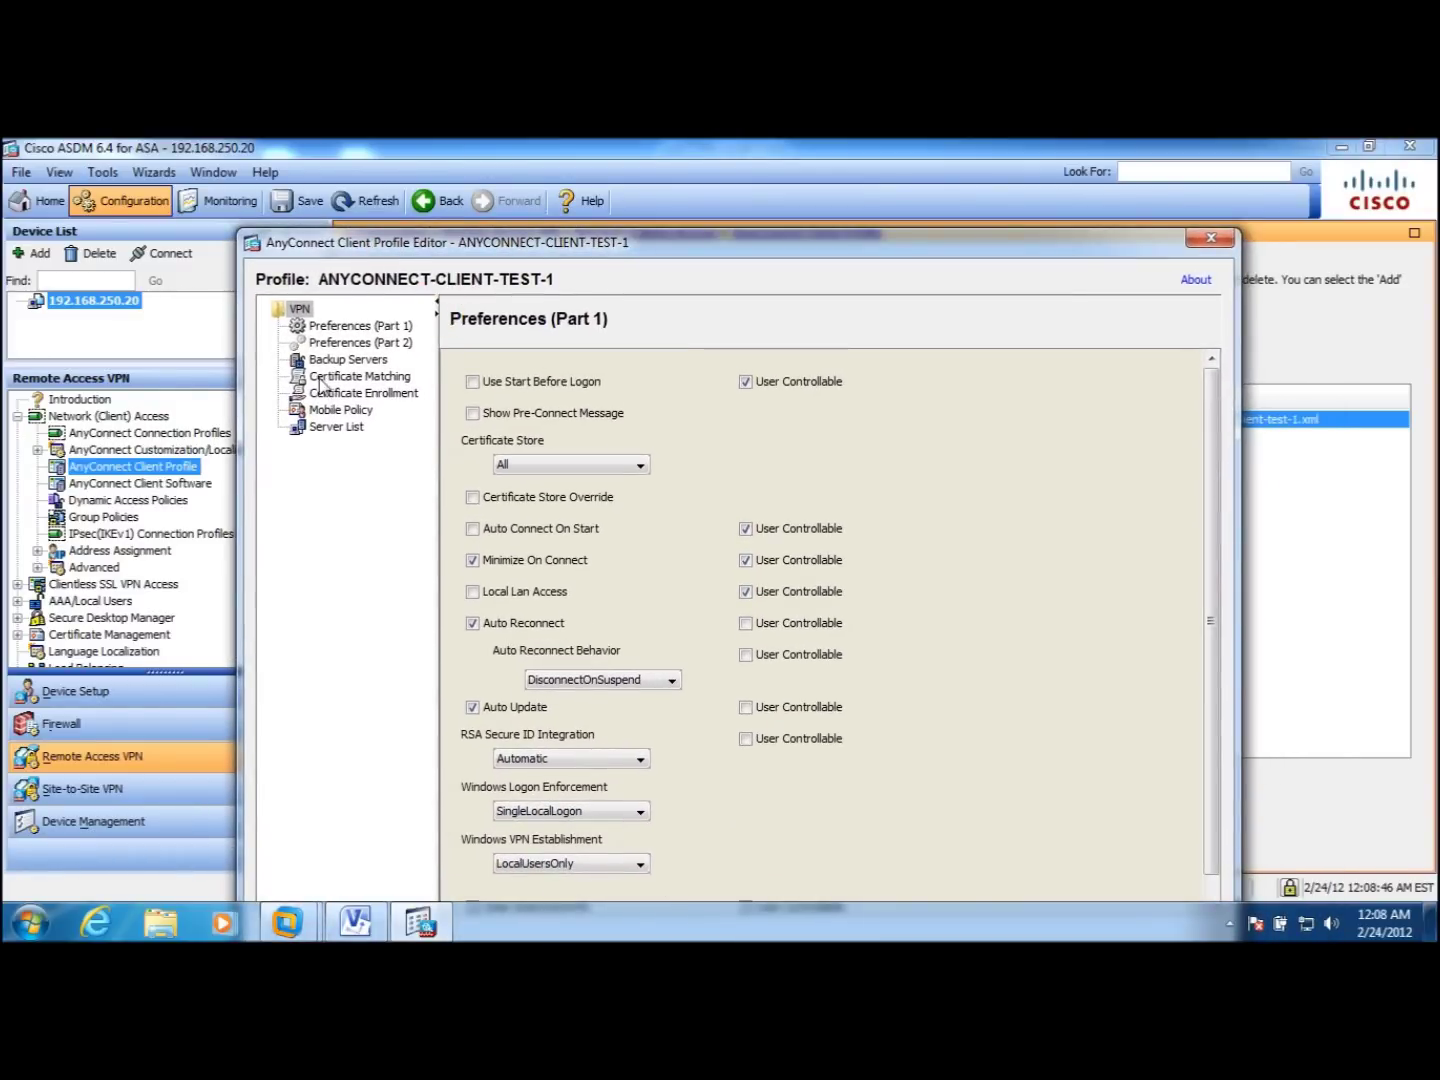
left_click(326, 326)
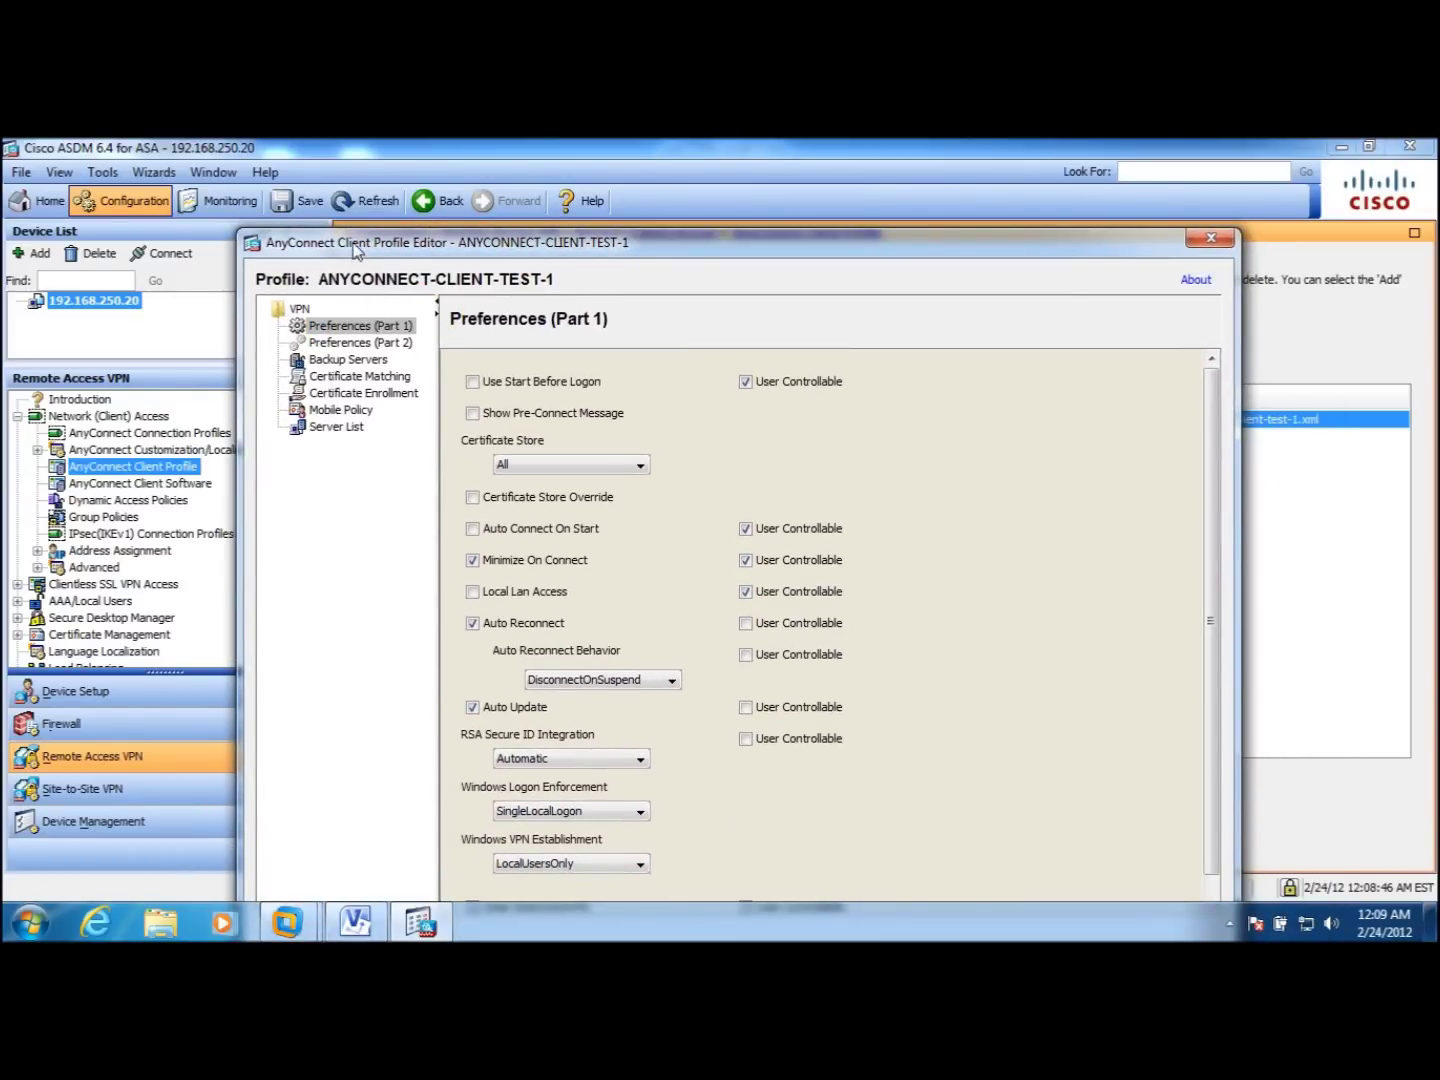
left_click_drag(353, 245, 269, 186)
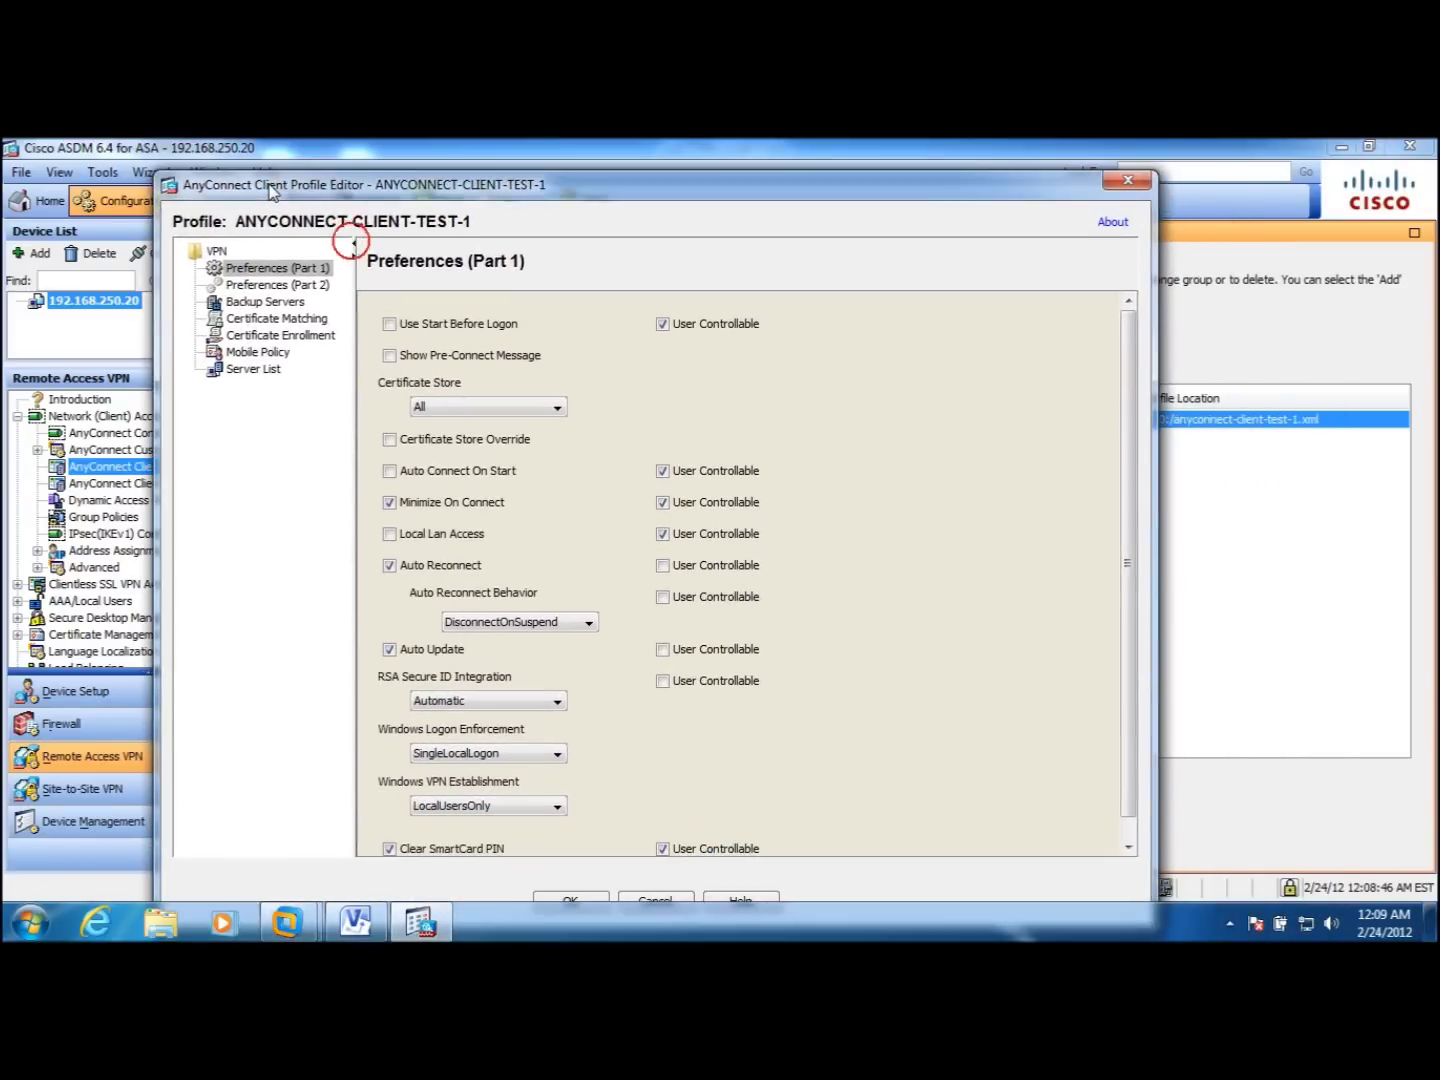
Enable Certificate Store Override and keep the certificate store set to All.
left_click(389, 440)
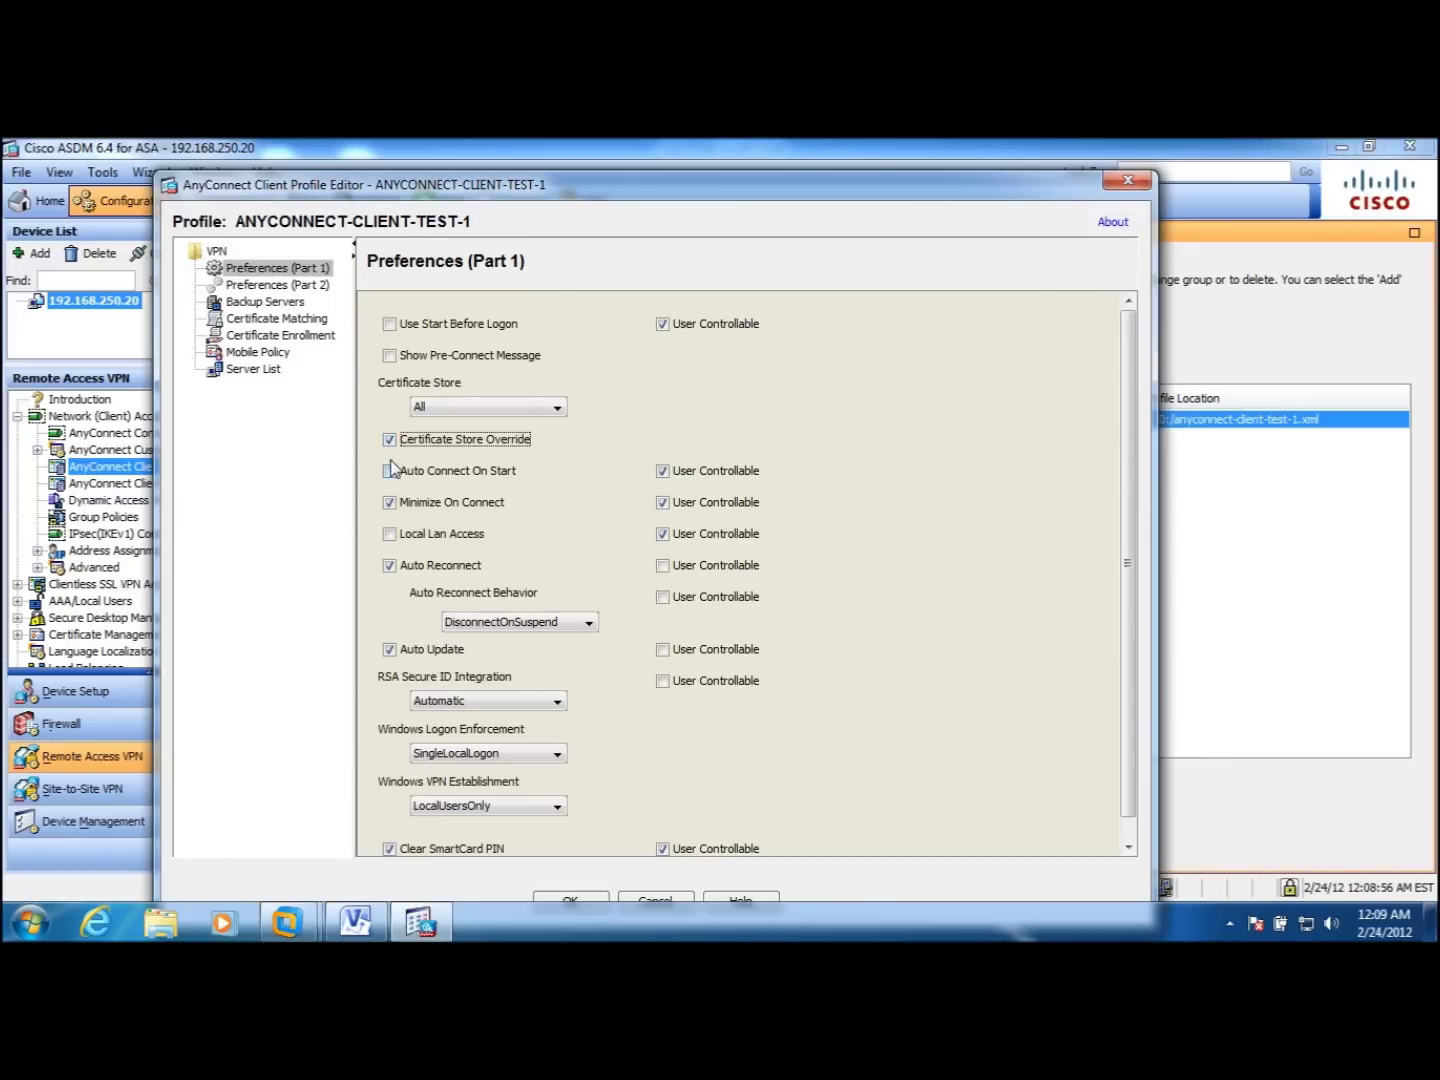
left_click(529, 437)
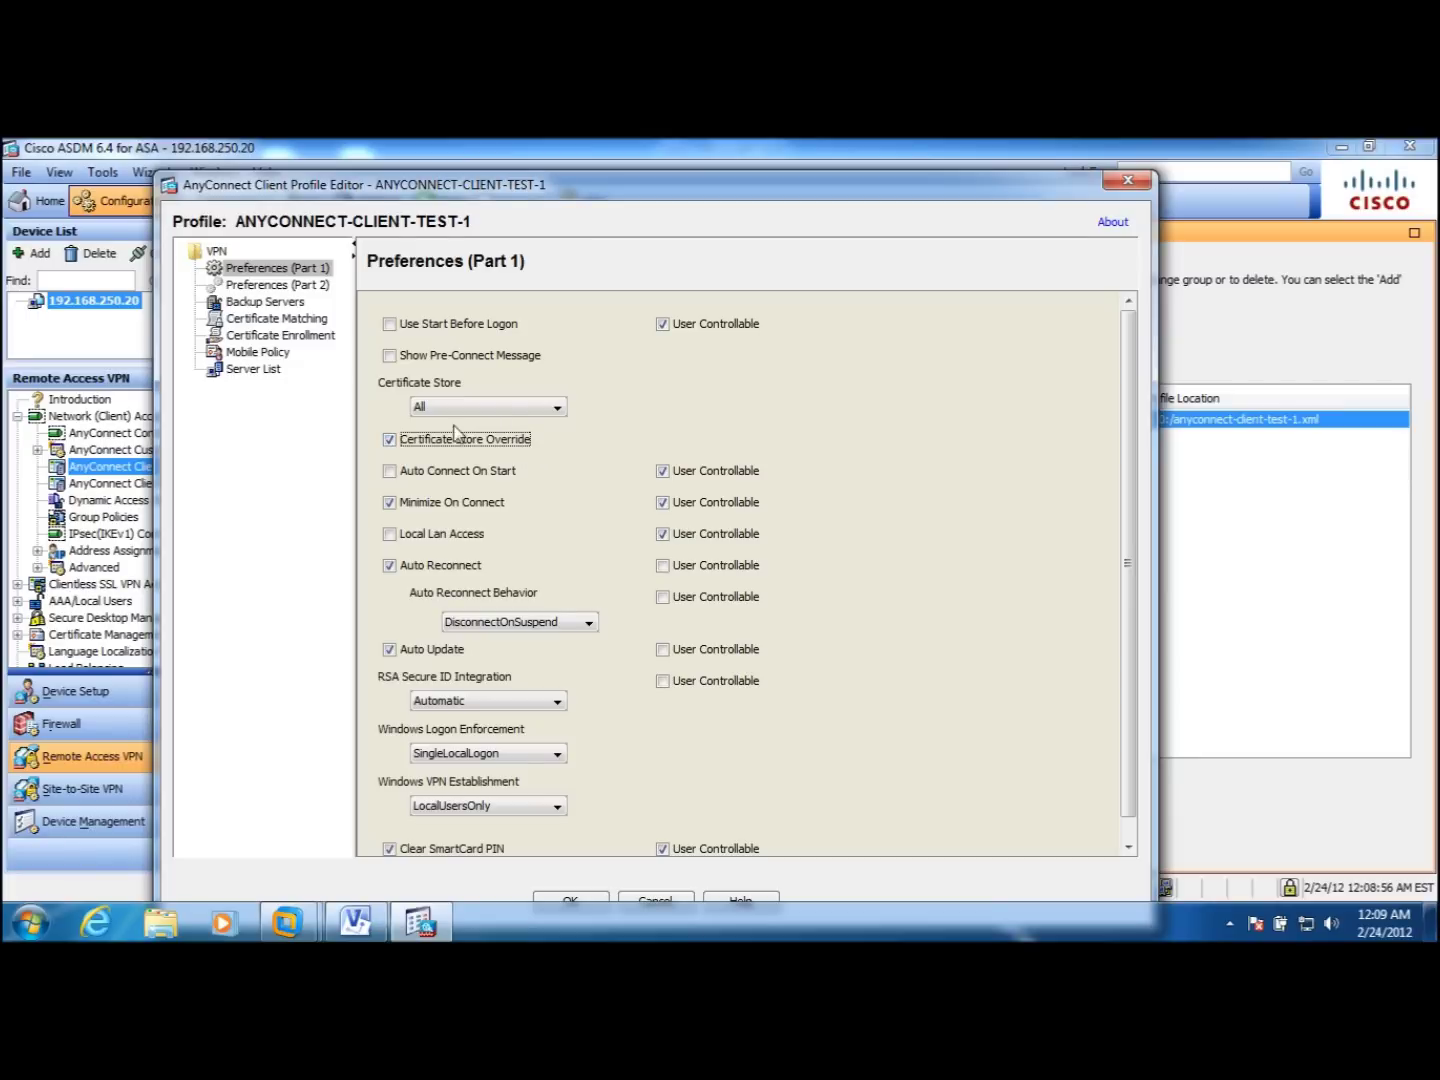
left_click(390, 440)
left_click(390, 441)
left_click(478, 412)
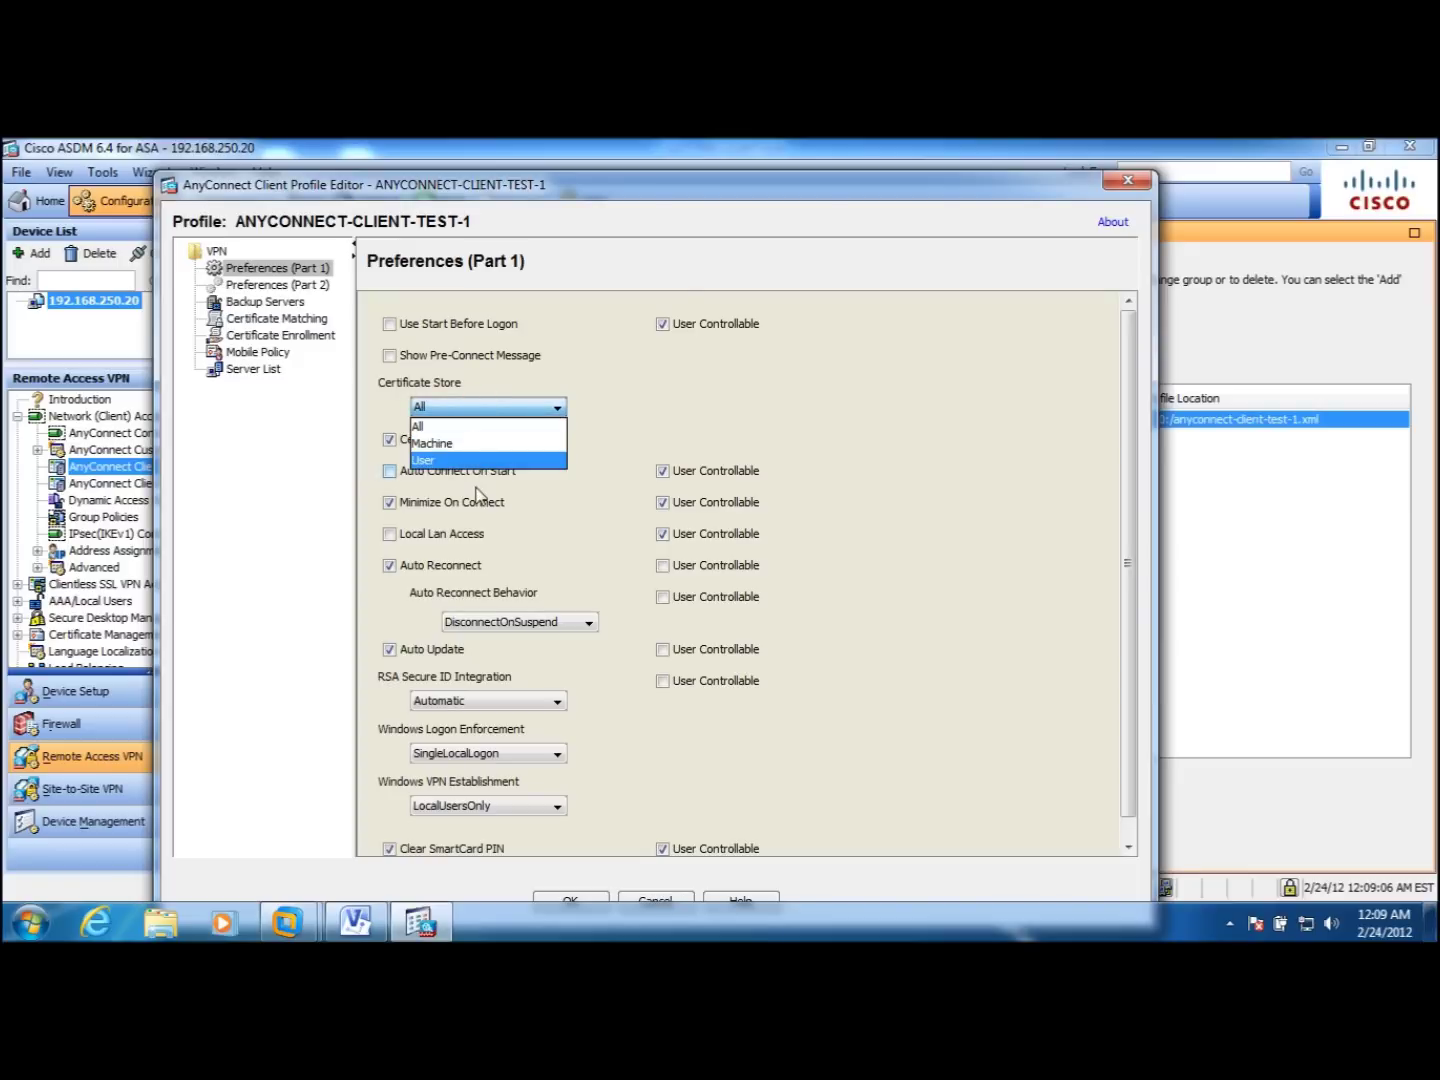
left_click(474, 428)
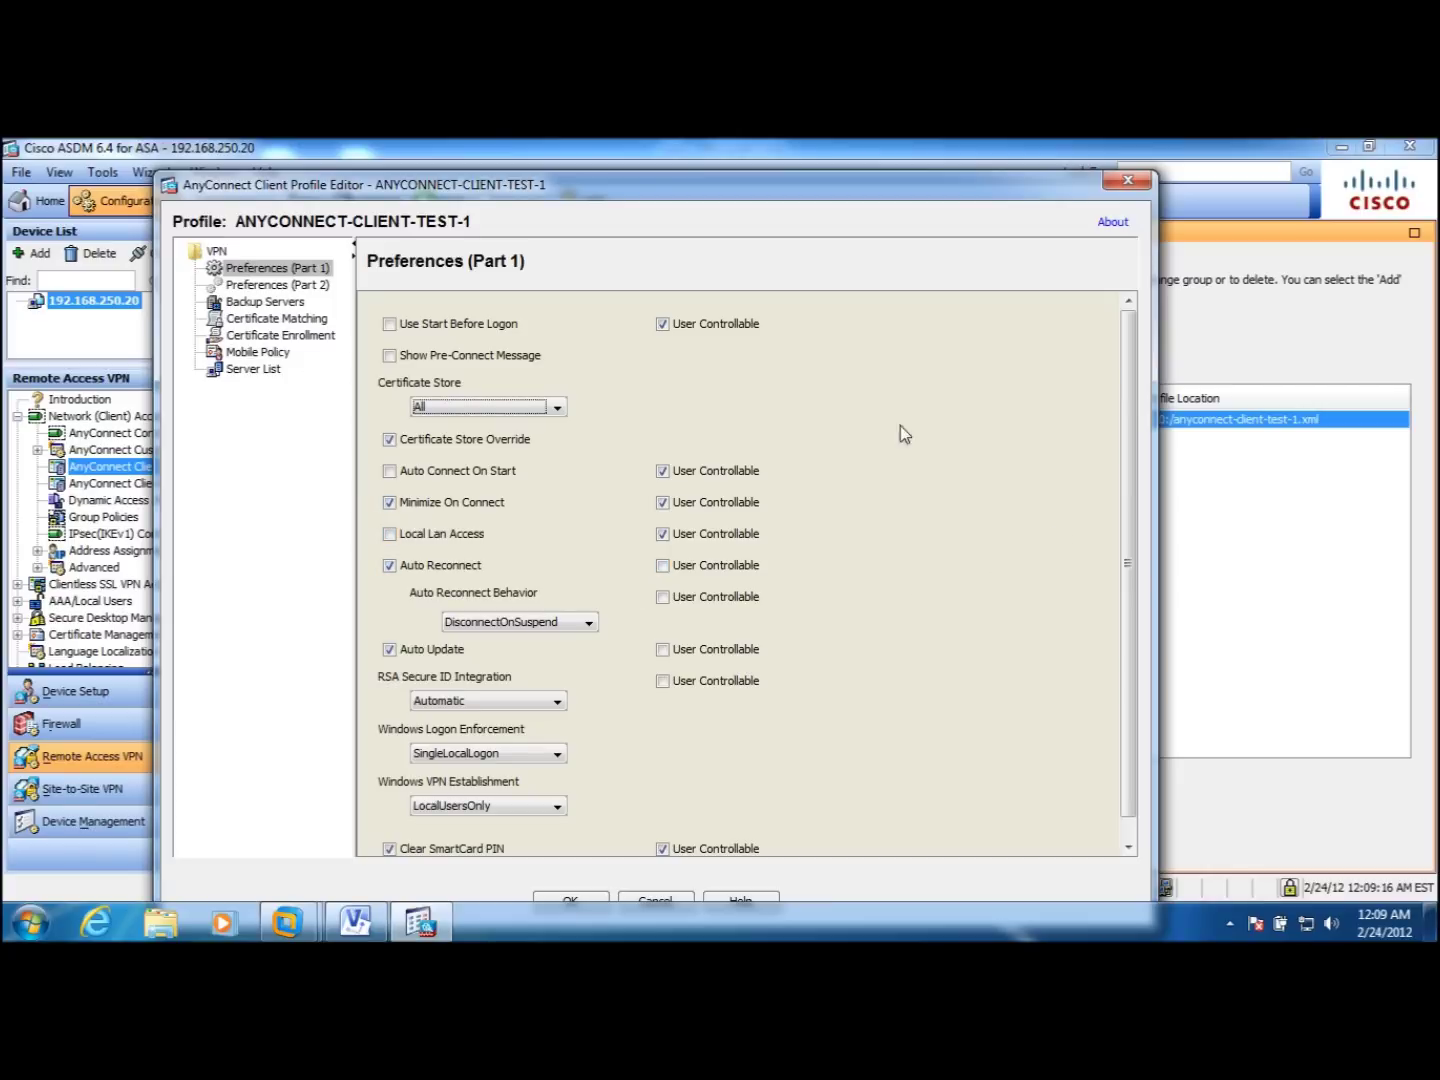
Clear Disable Automatic Certificate Selection in Preferences (Part 2), then show the Backup Servers page.
left_click(244, 288)
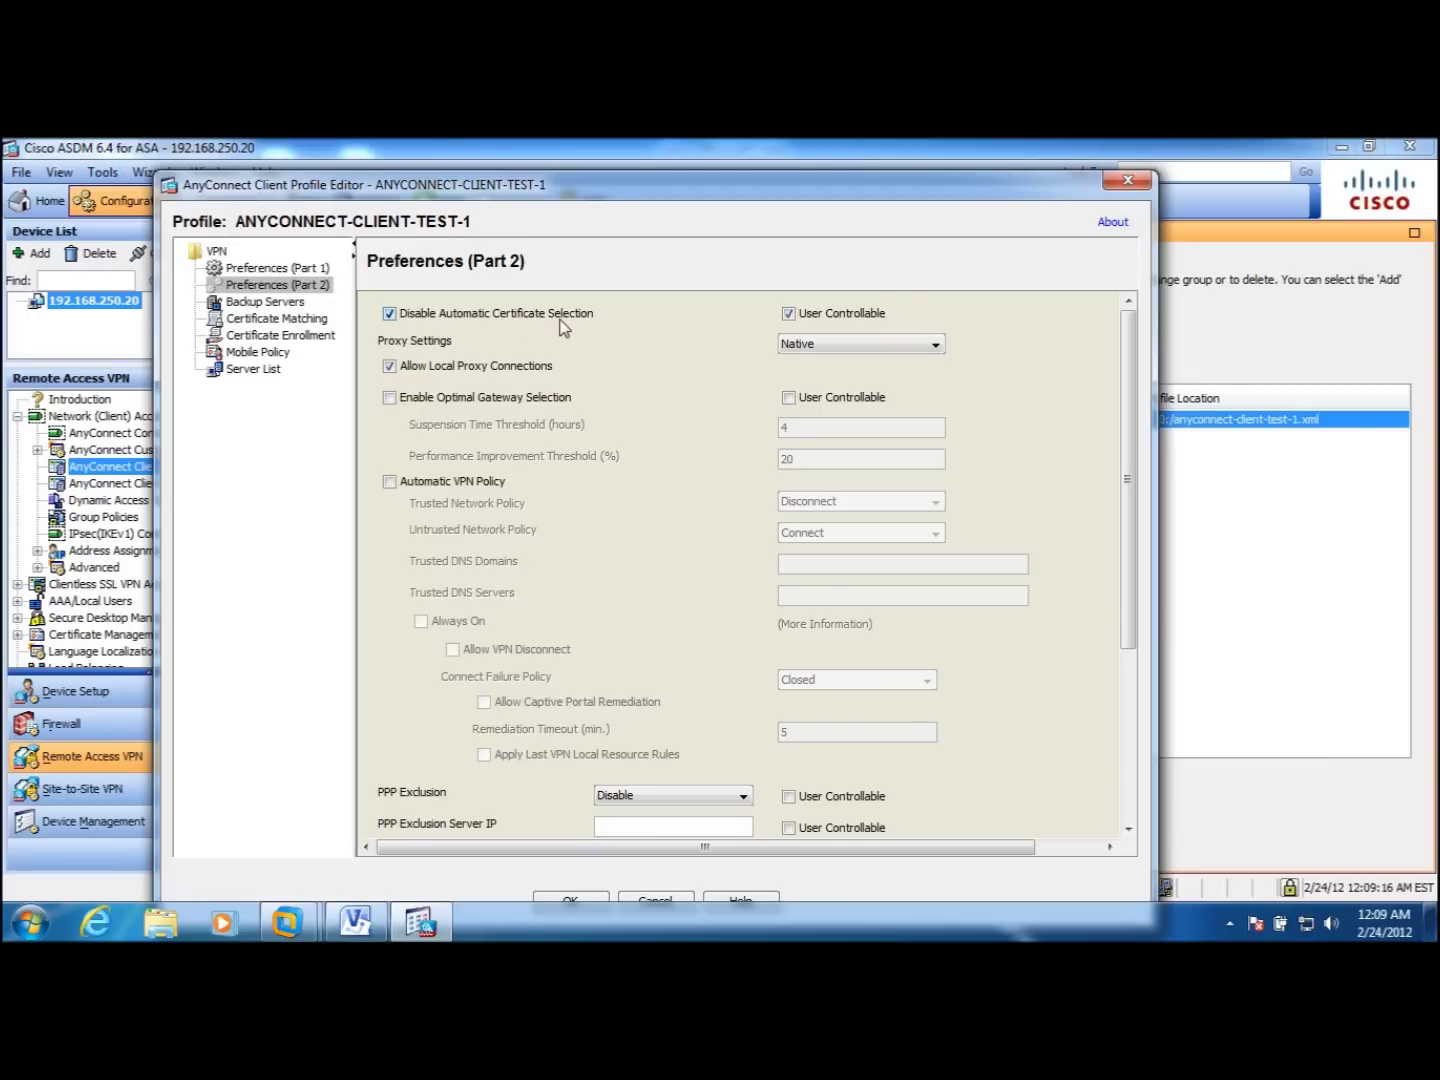
left_click(390, 314)
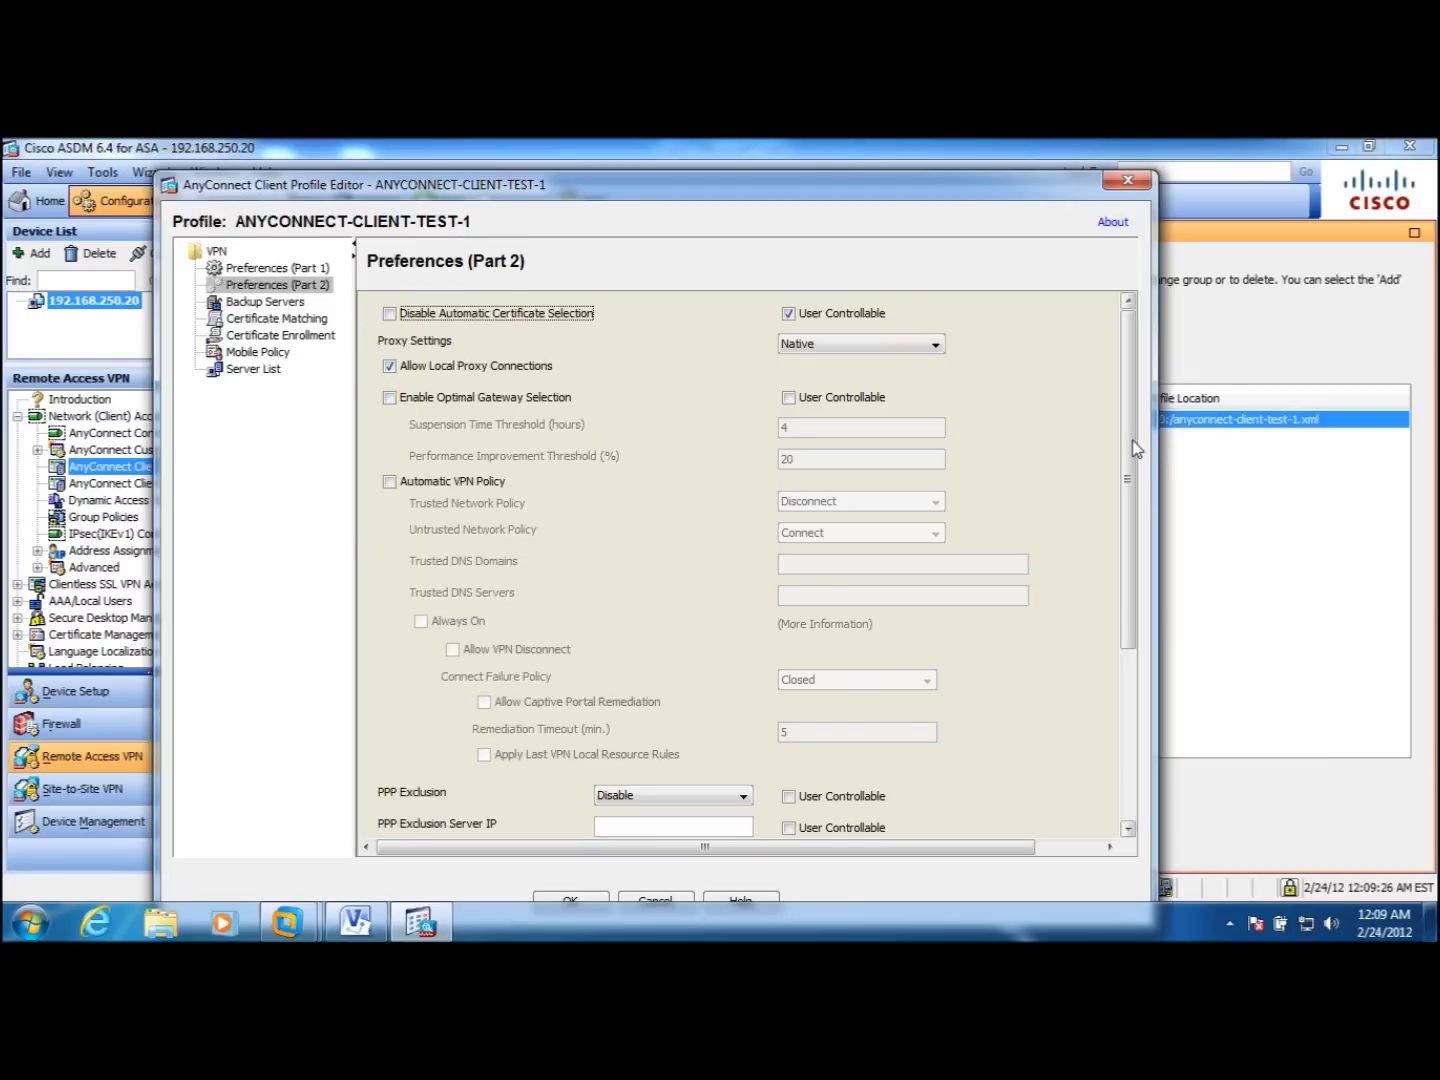
left_click_drag(941, 188, 943, 156)
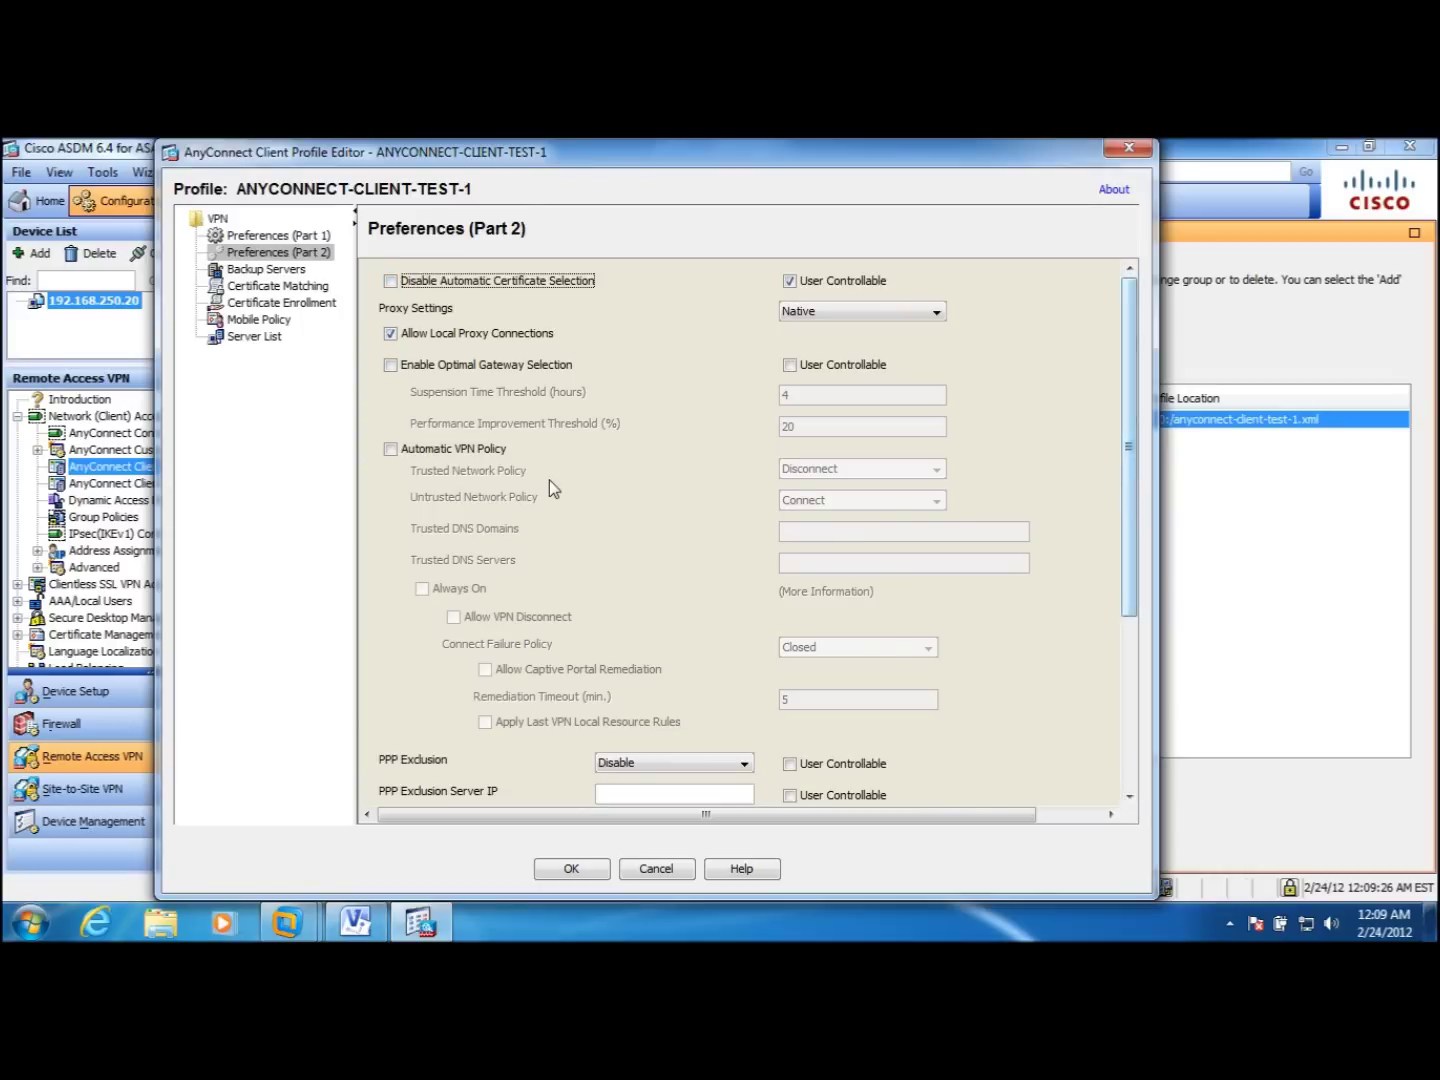
left_click(273, 270)
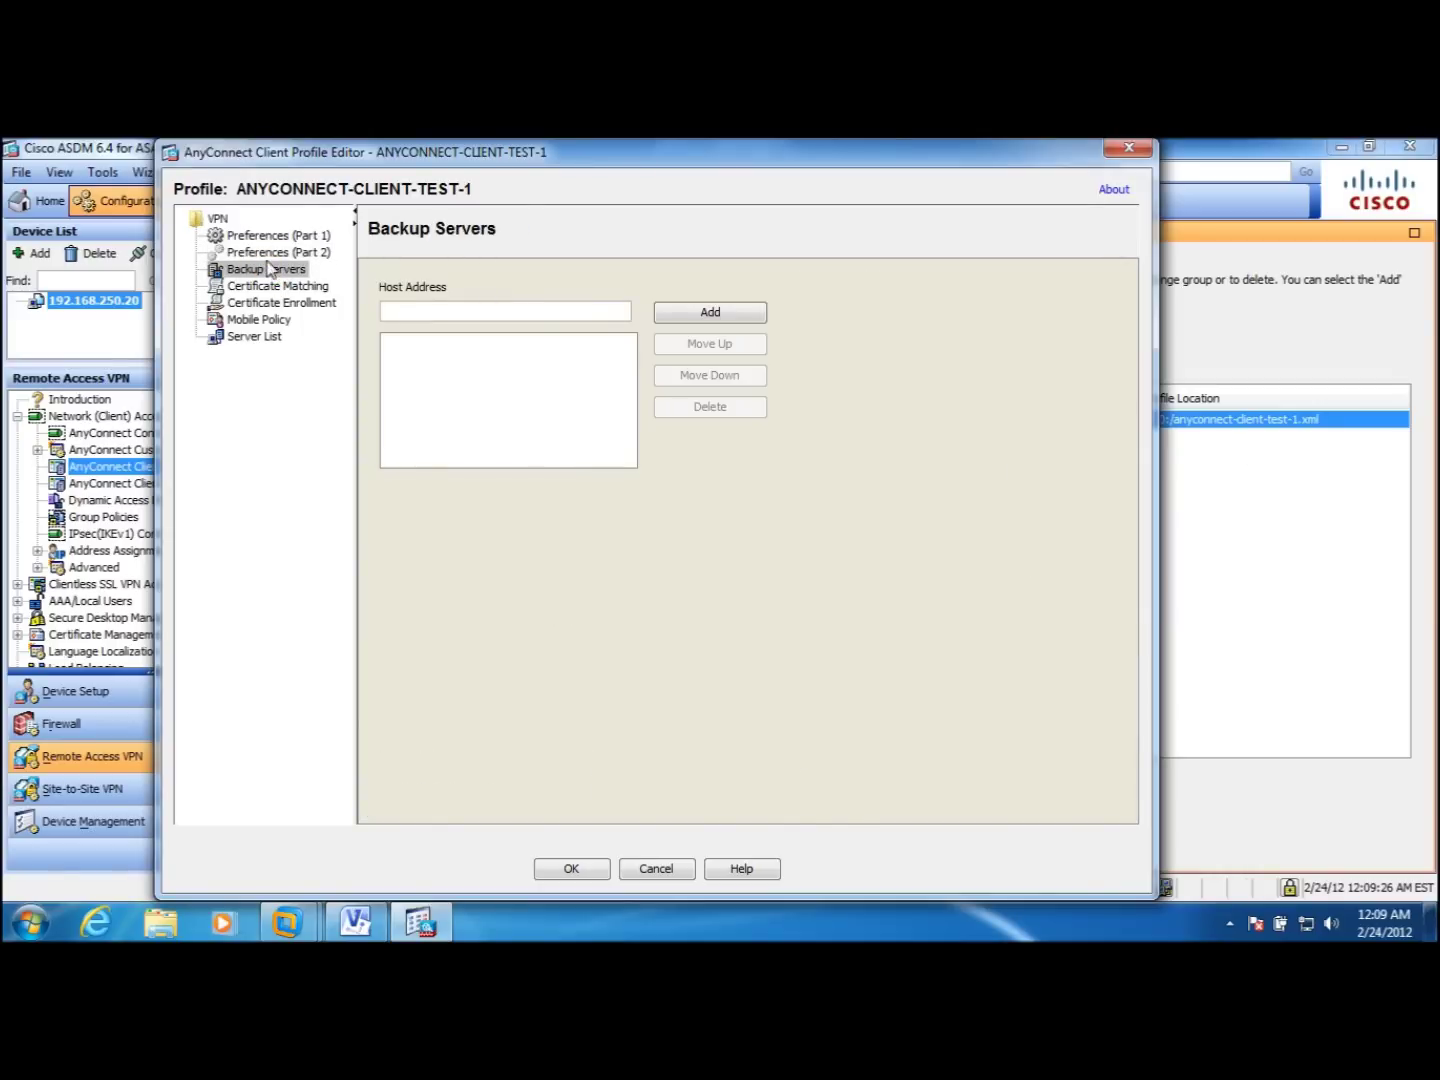
Add 192.168.250.21 as a backup server and save the profile.
left_click(409, 311)
left_click(685, 311)
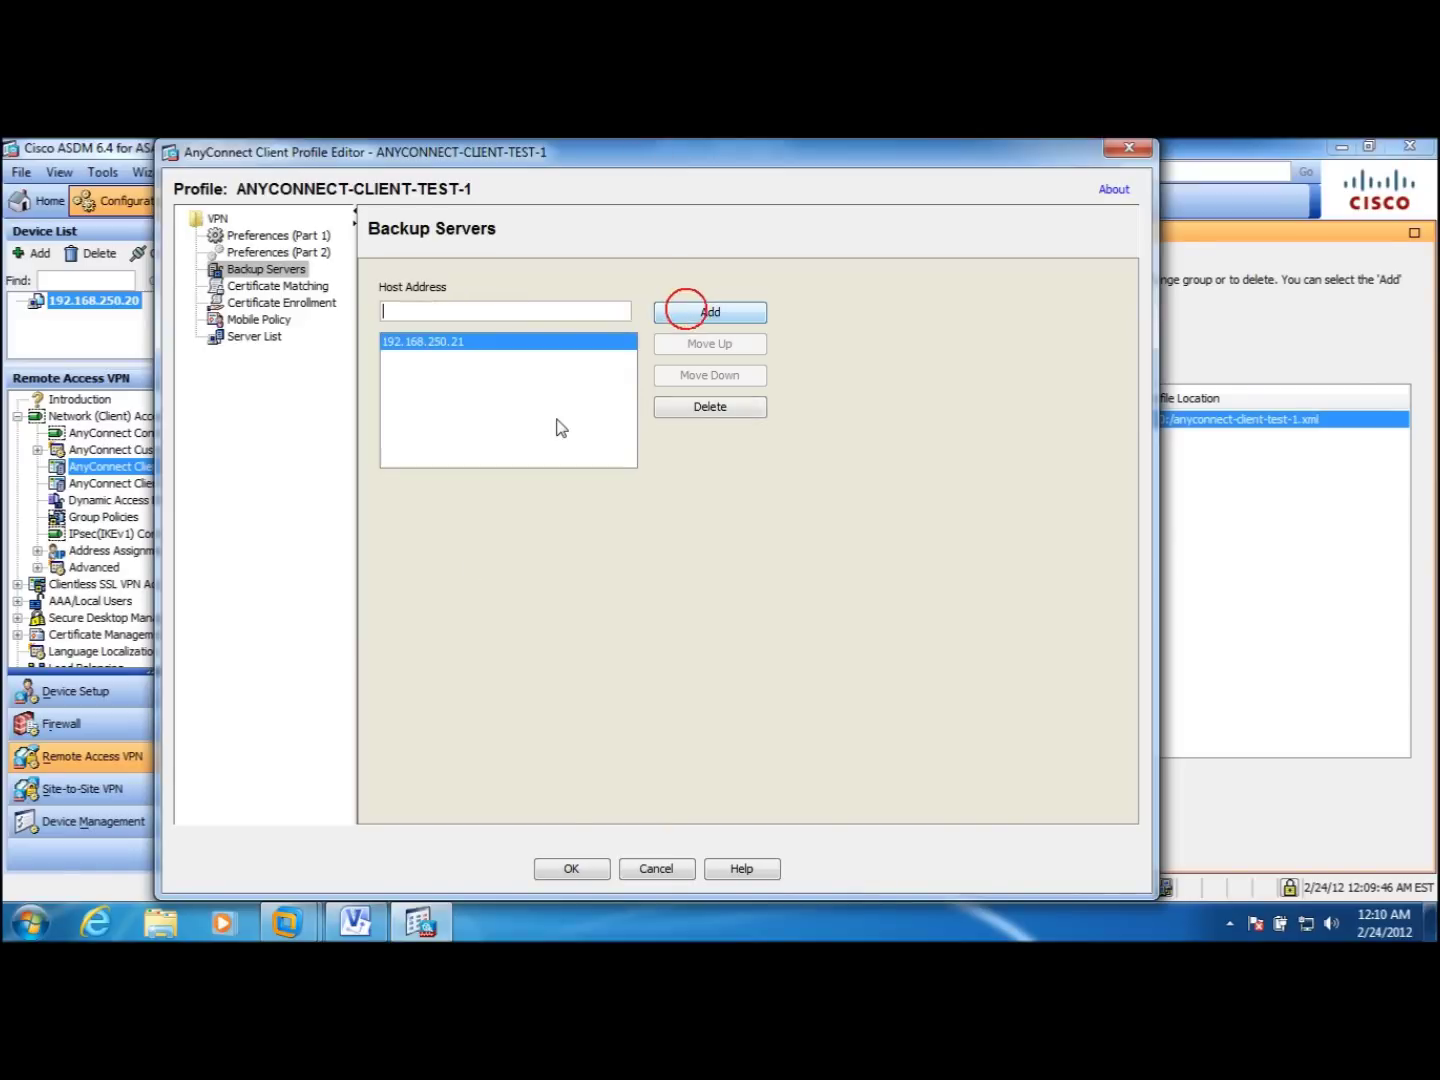
left_click(563, 868)
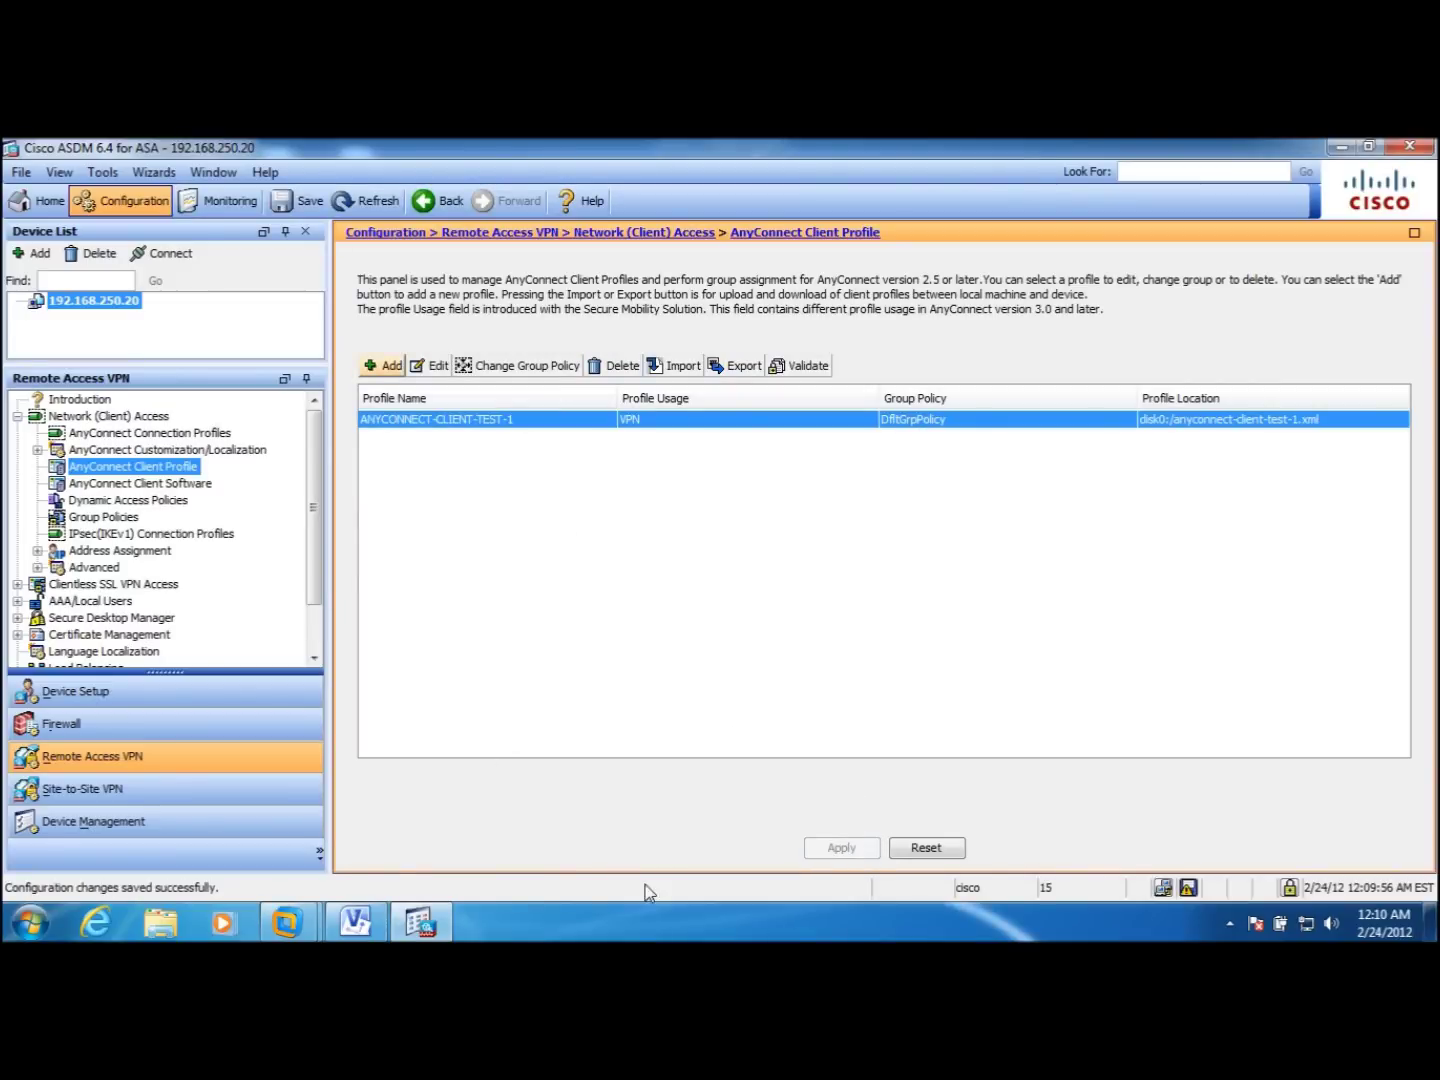
On the Windows 7 VM, disconnect the current AnyConnect VPN session.
mouse_move(287, 922)
left_click(405, 815)
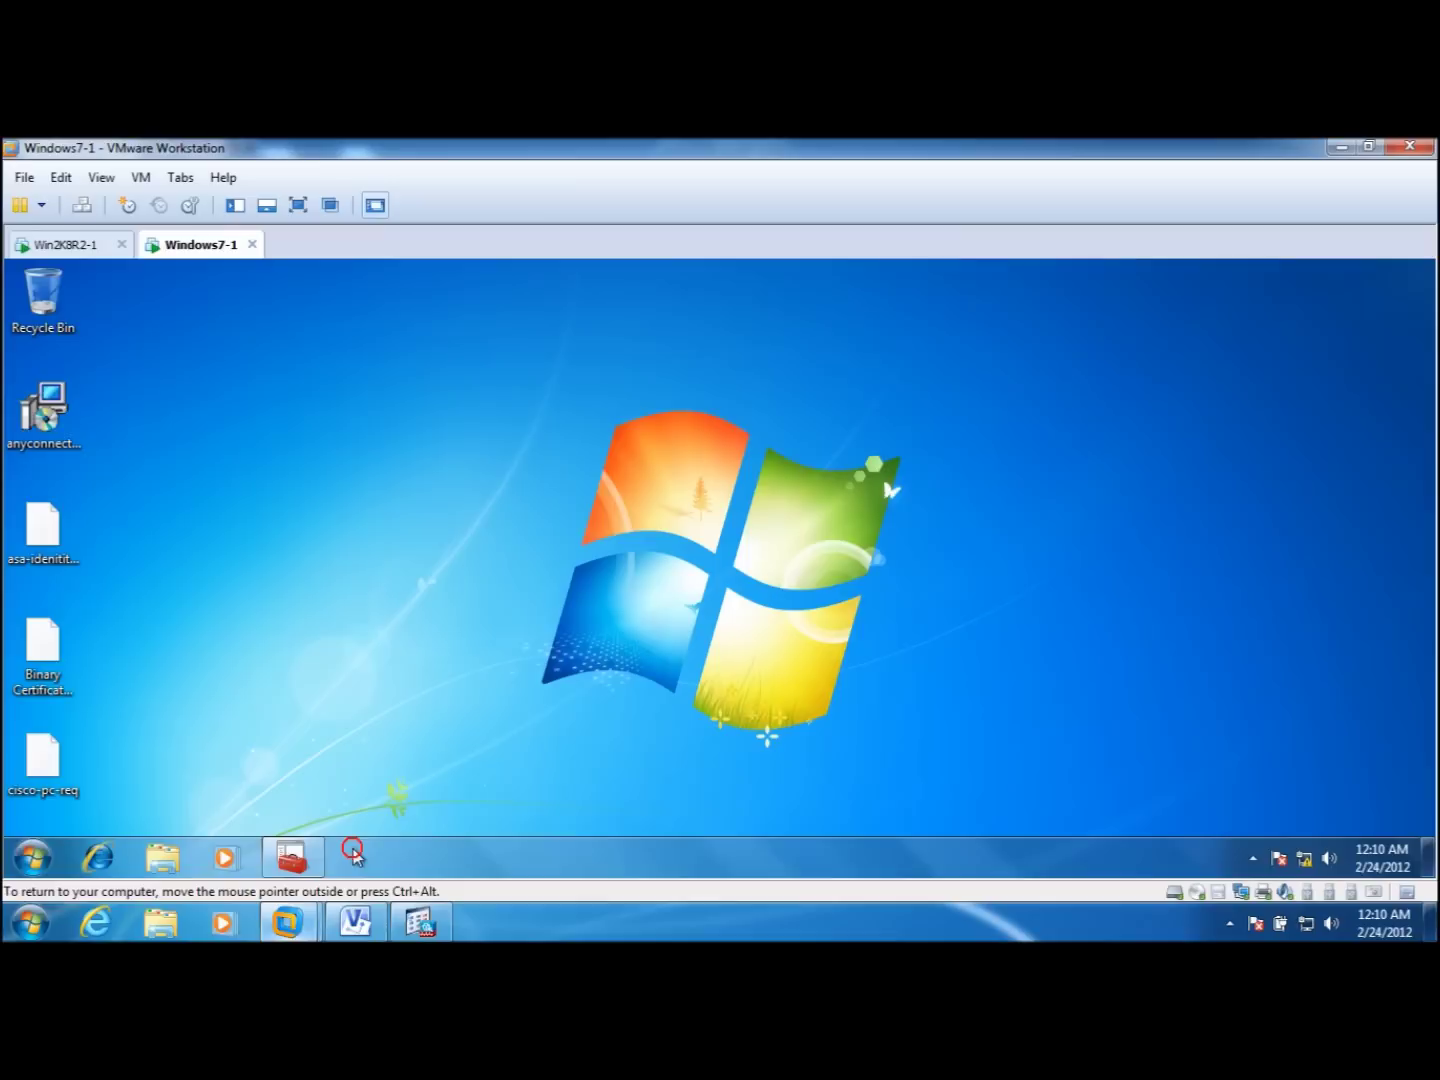
left_click(1252, 859)
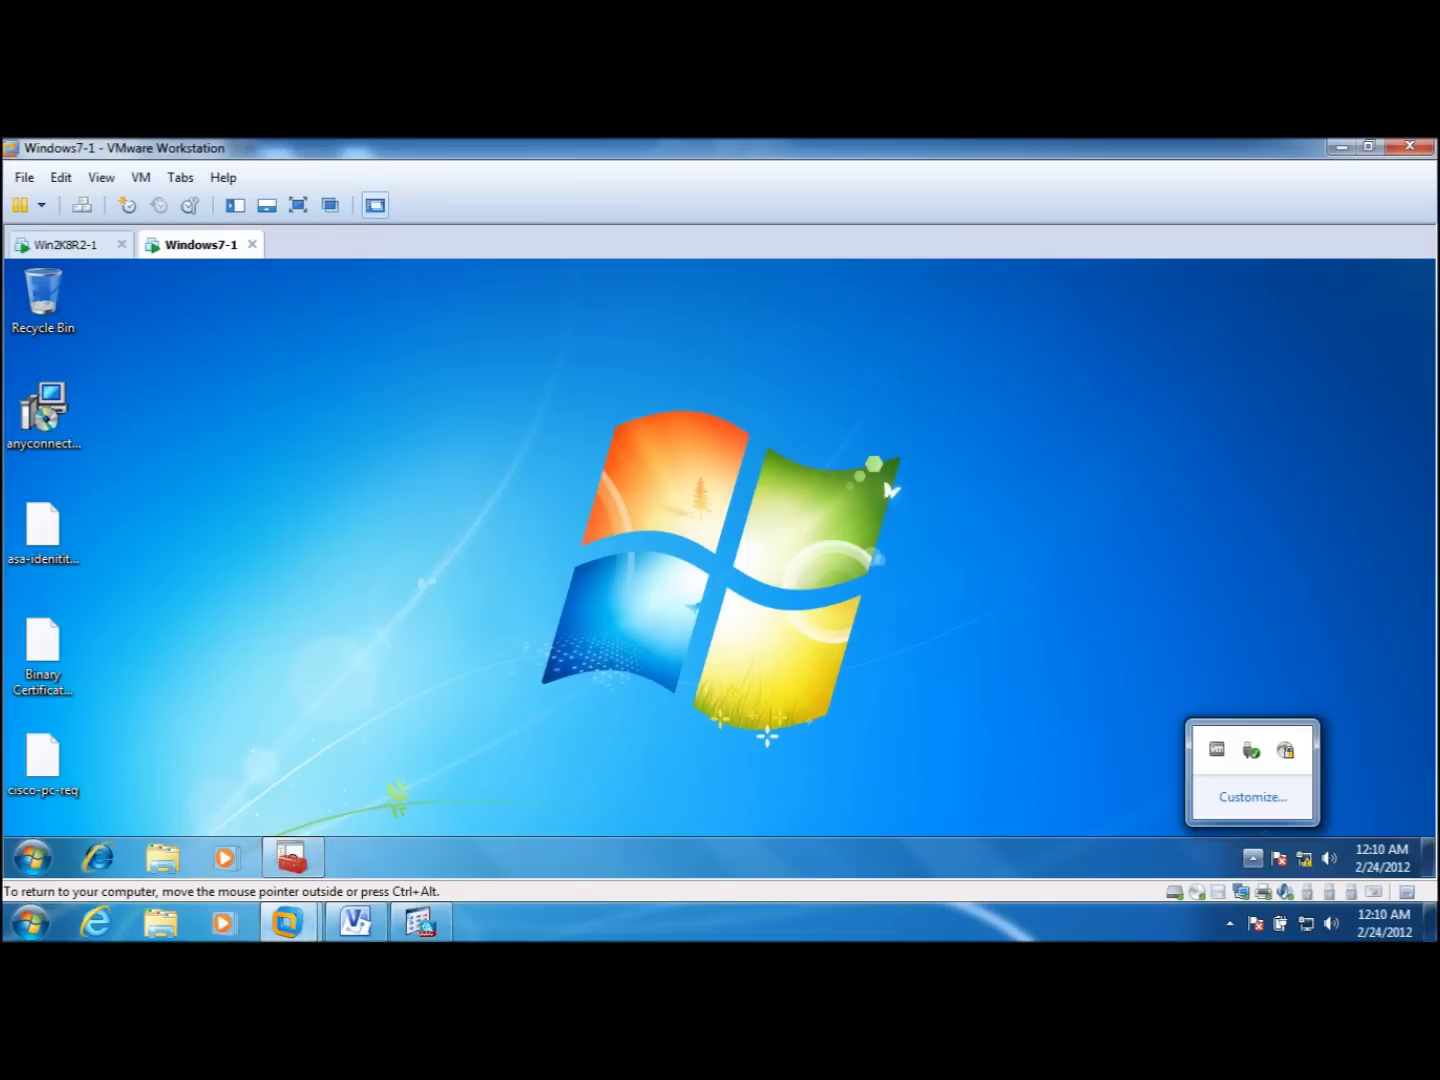
right_click(1289, 753)
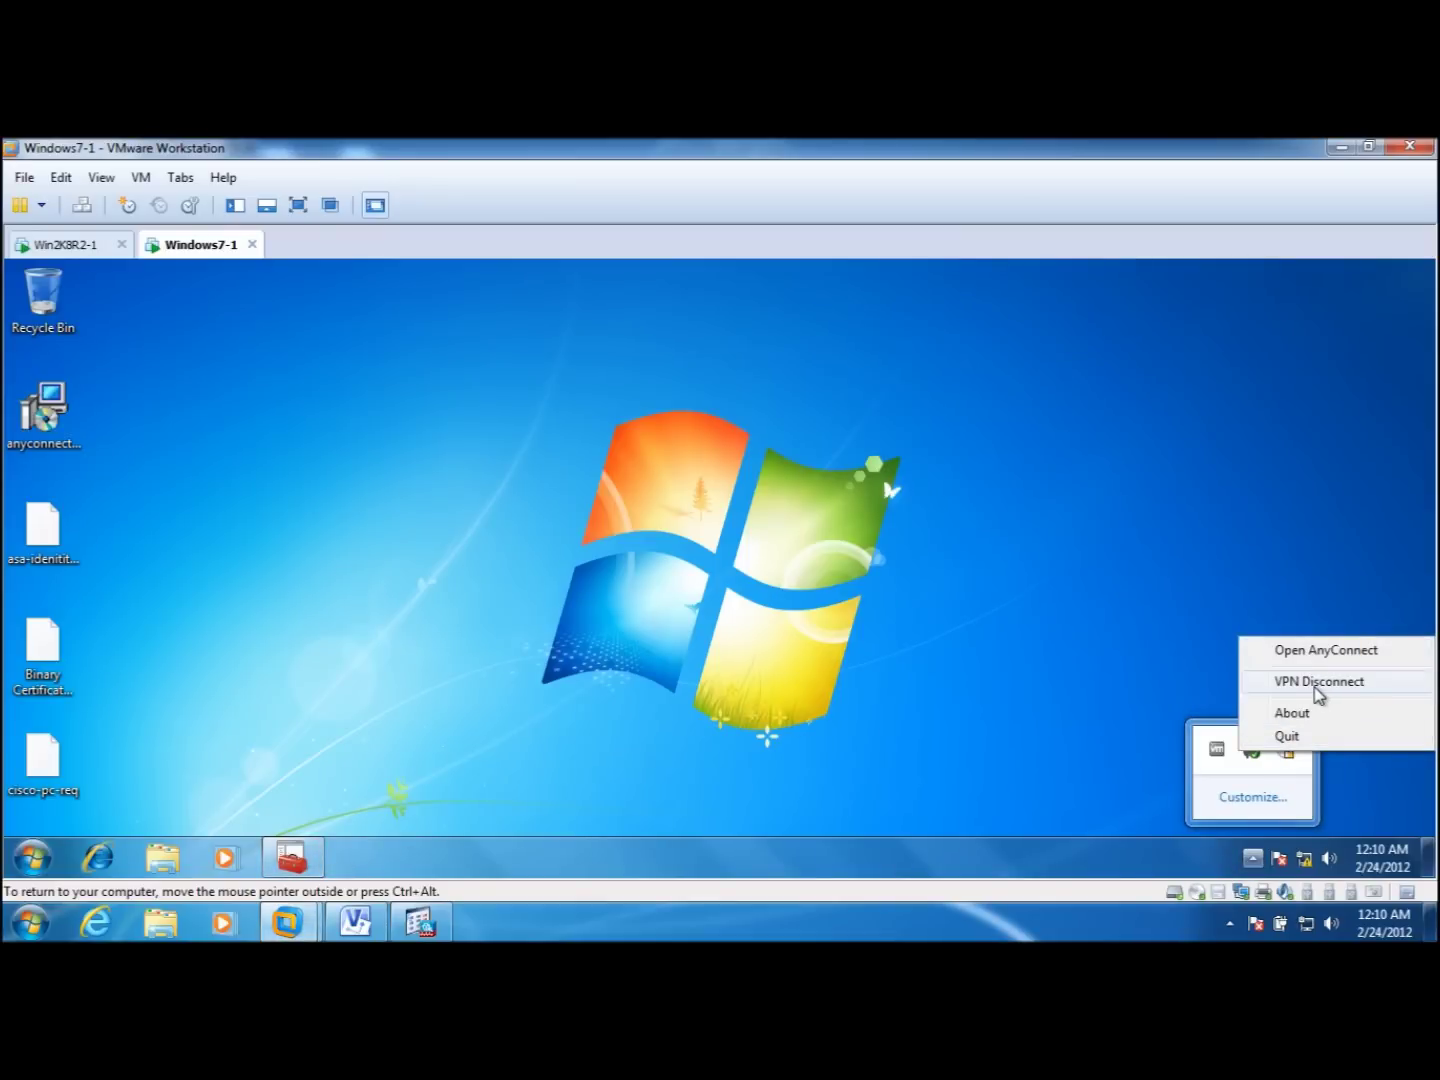
left_click(1289, 760)
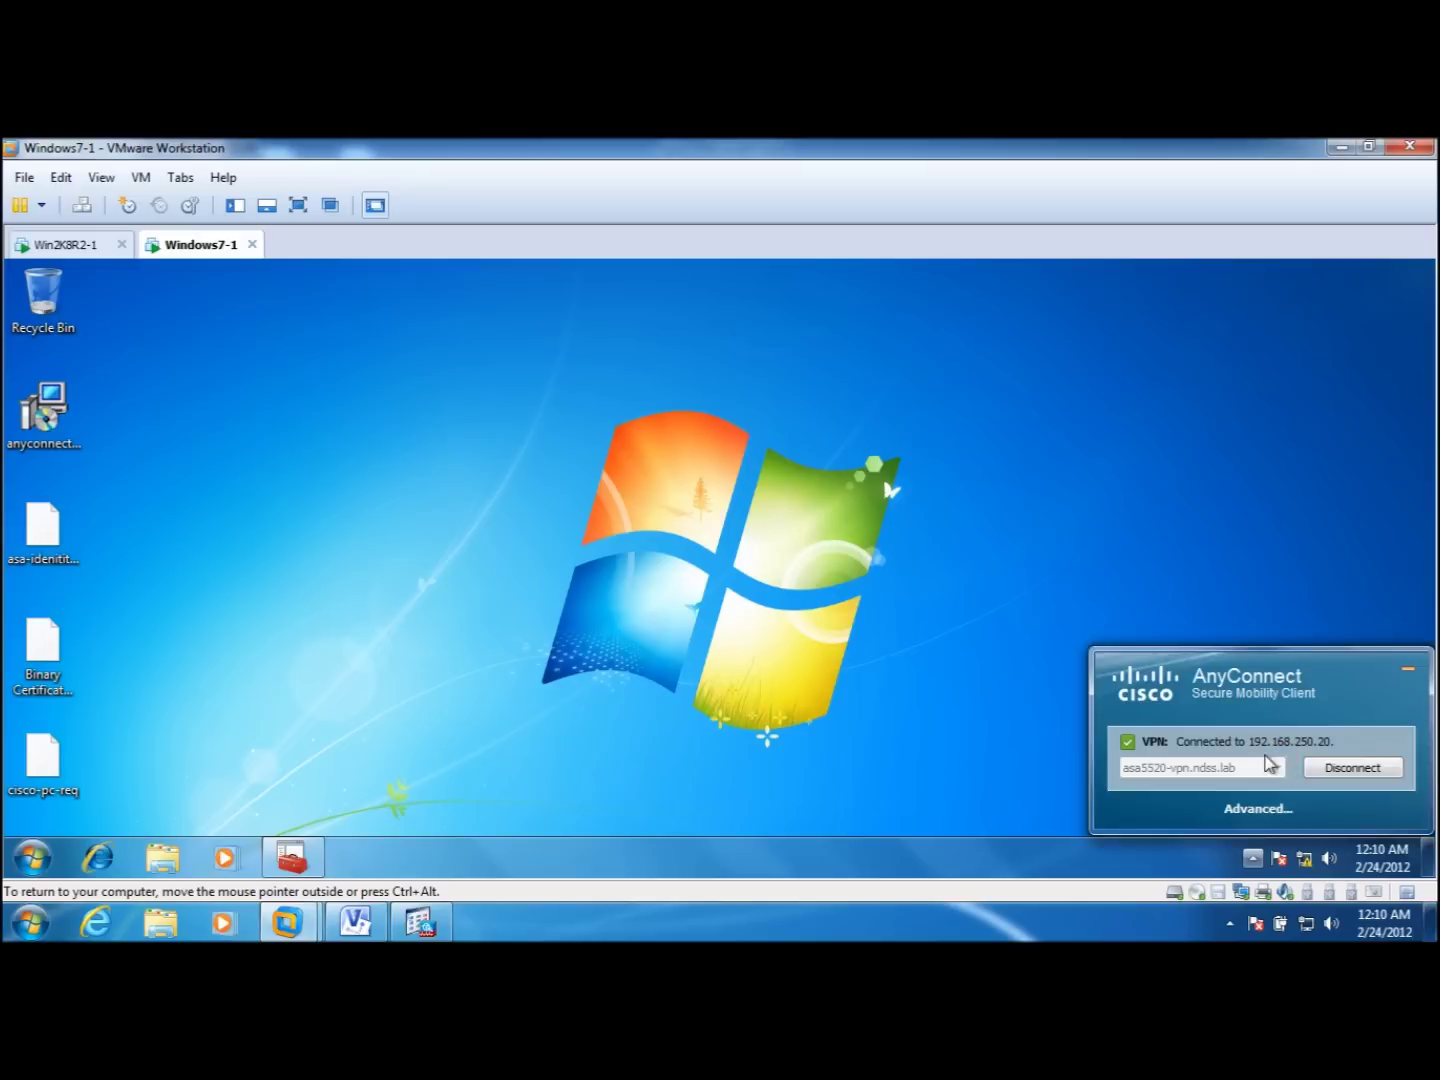
left_click(1340, 768)
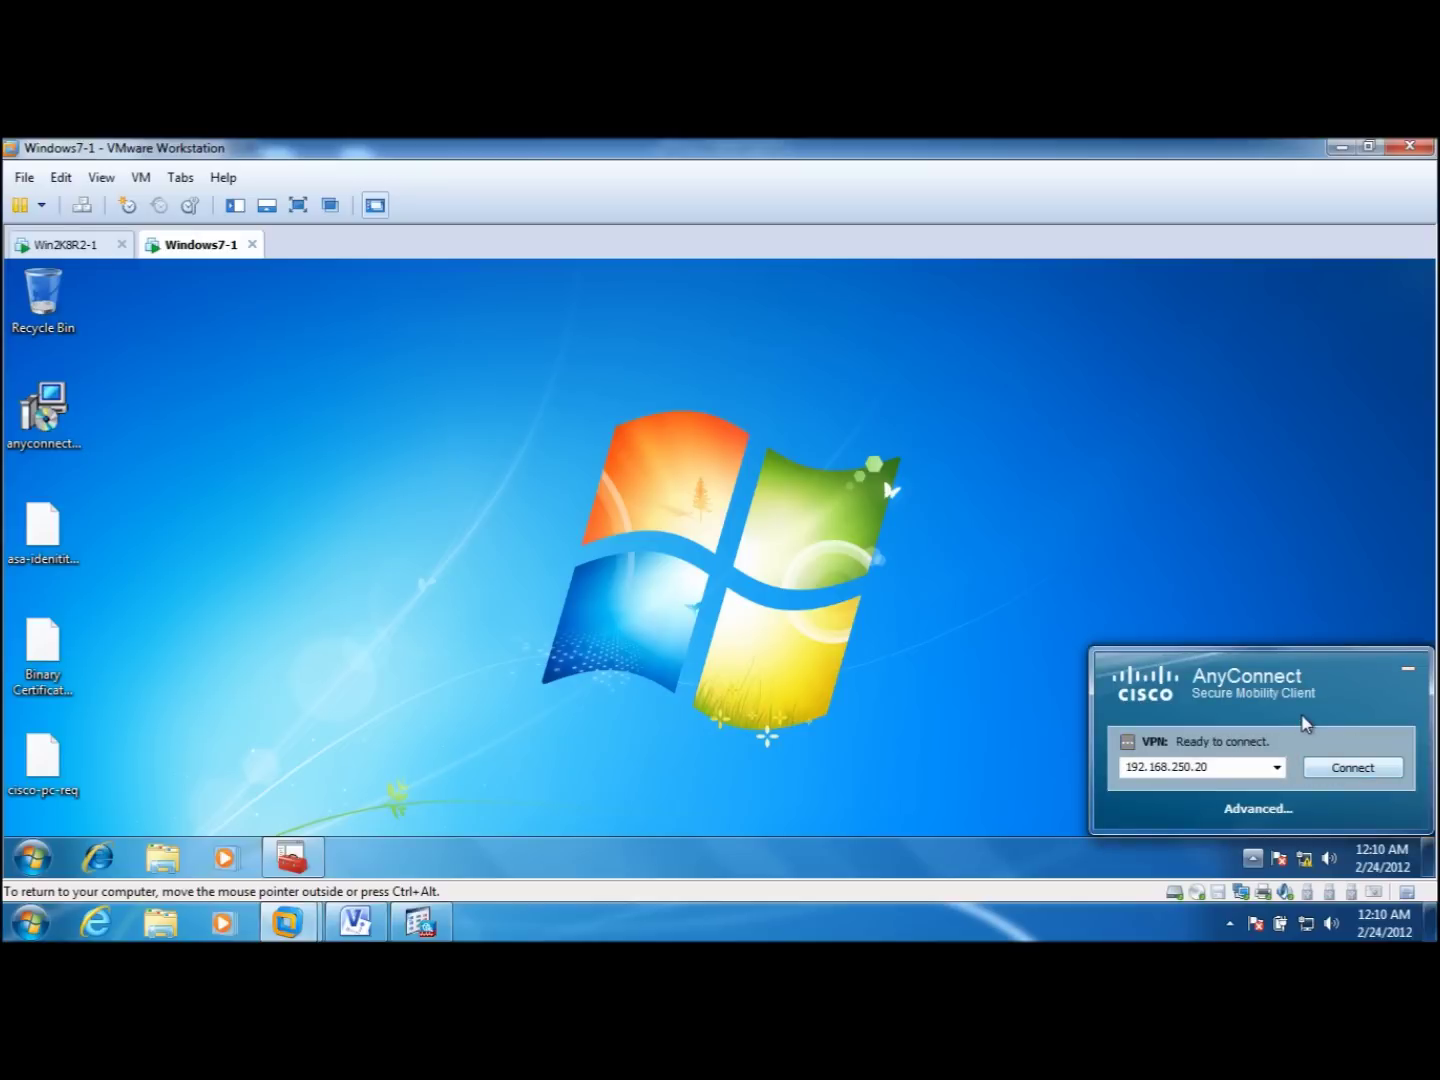
Clear the AnyConnect Message History log in the advanced window.
left_click(1259, 810)
left_click(759, 414)
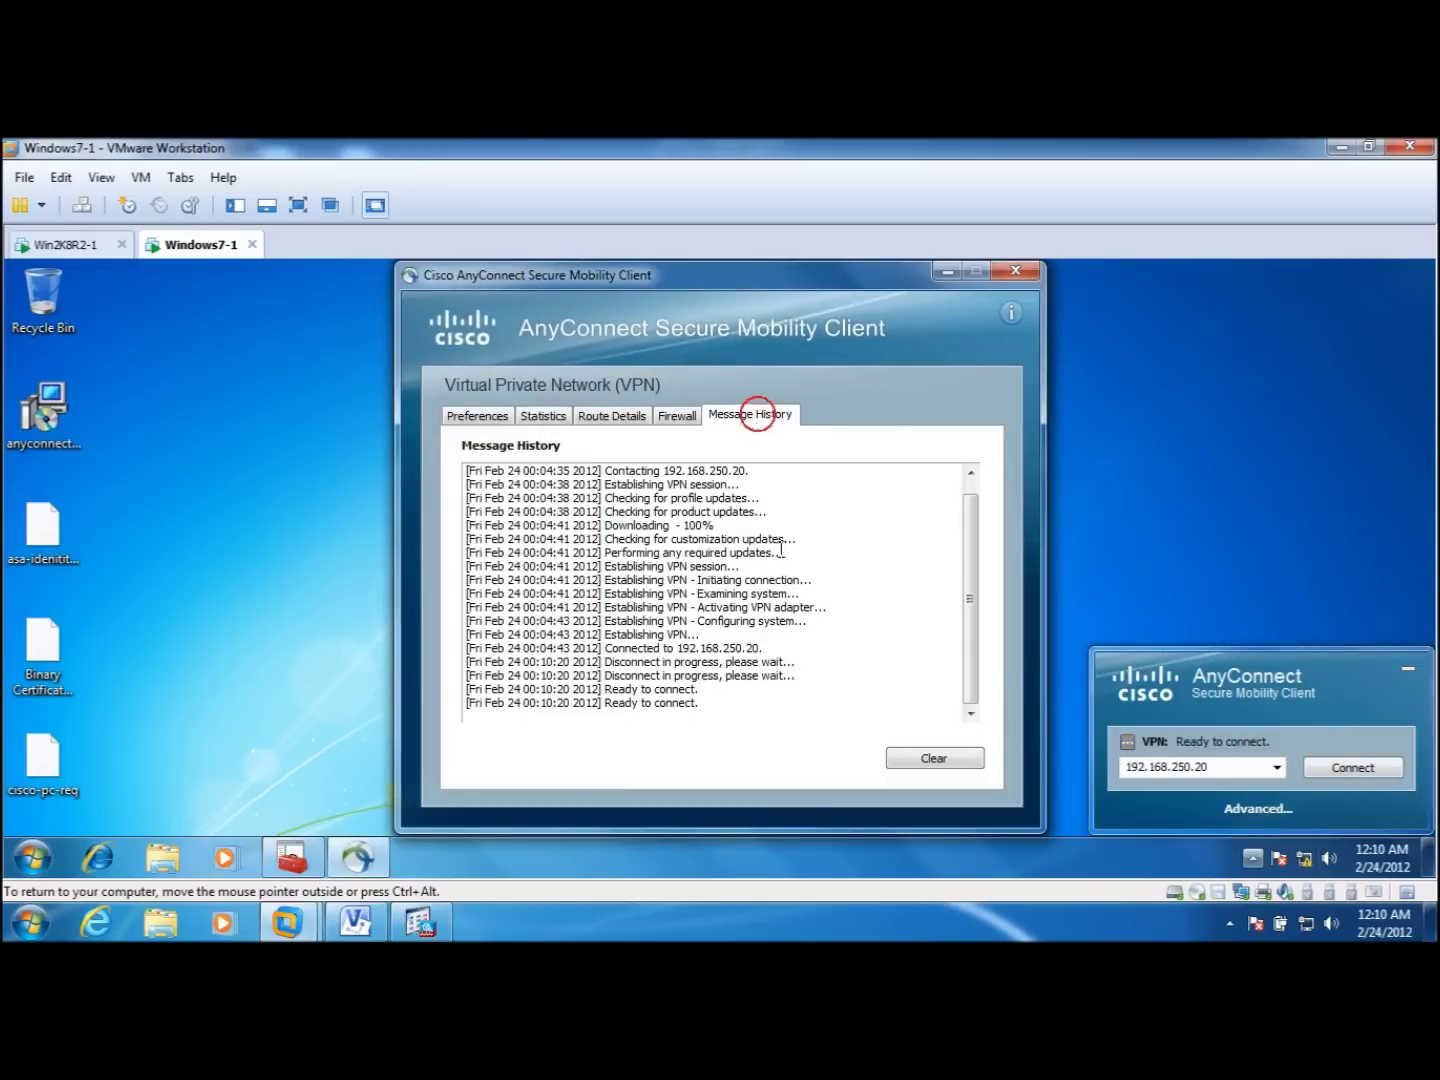
left_click(952, 760)
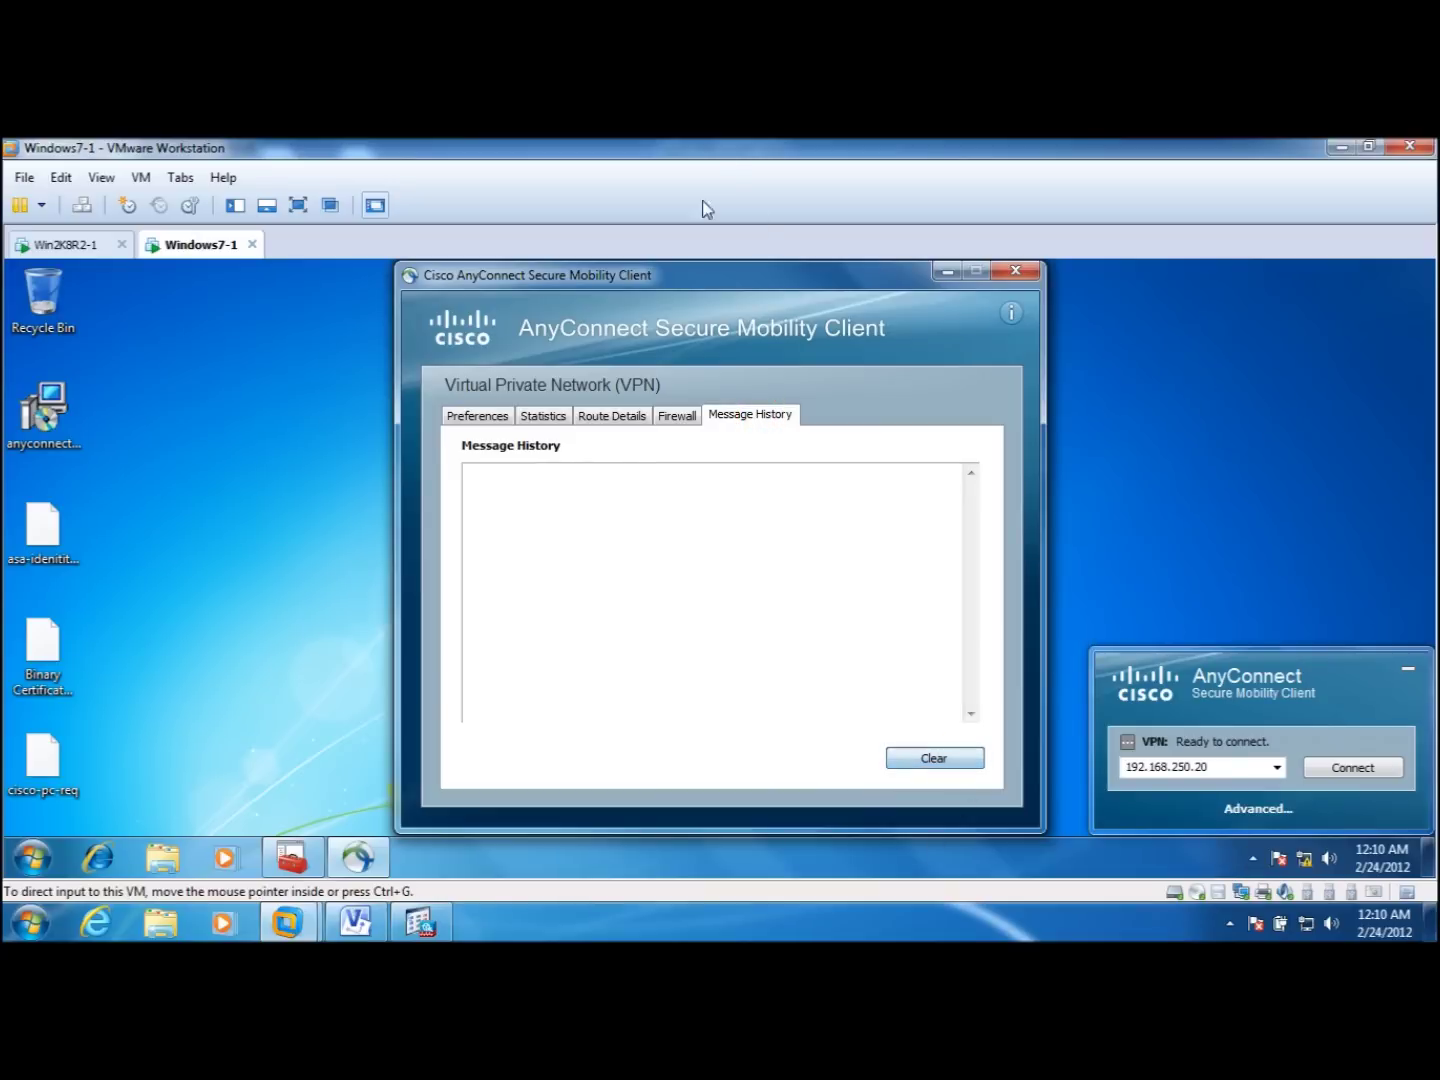
left_click_drag(720, 276, 468, 296)
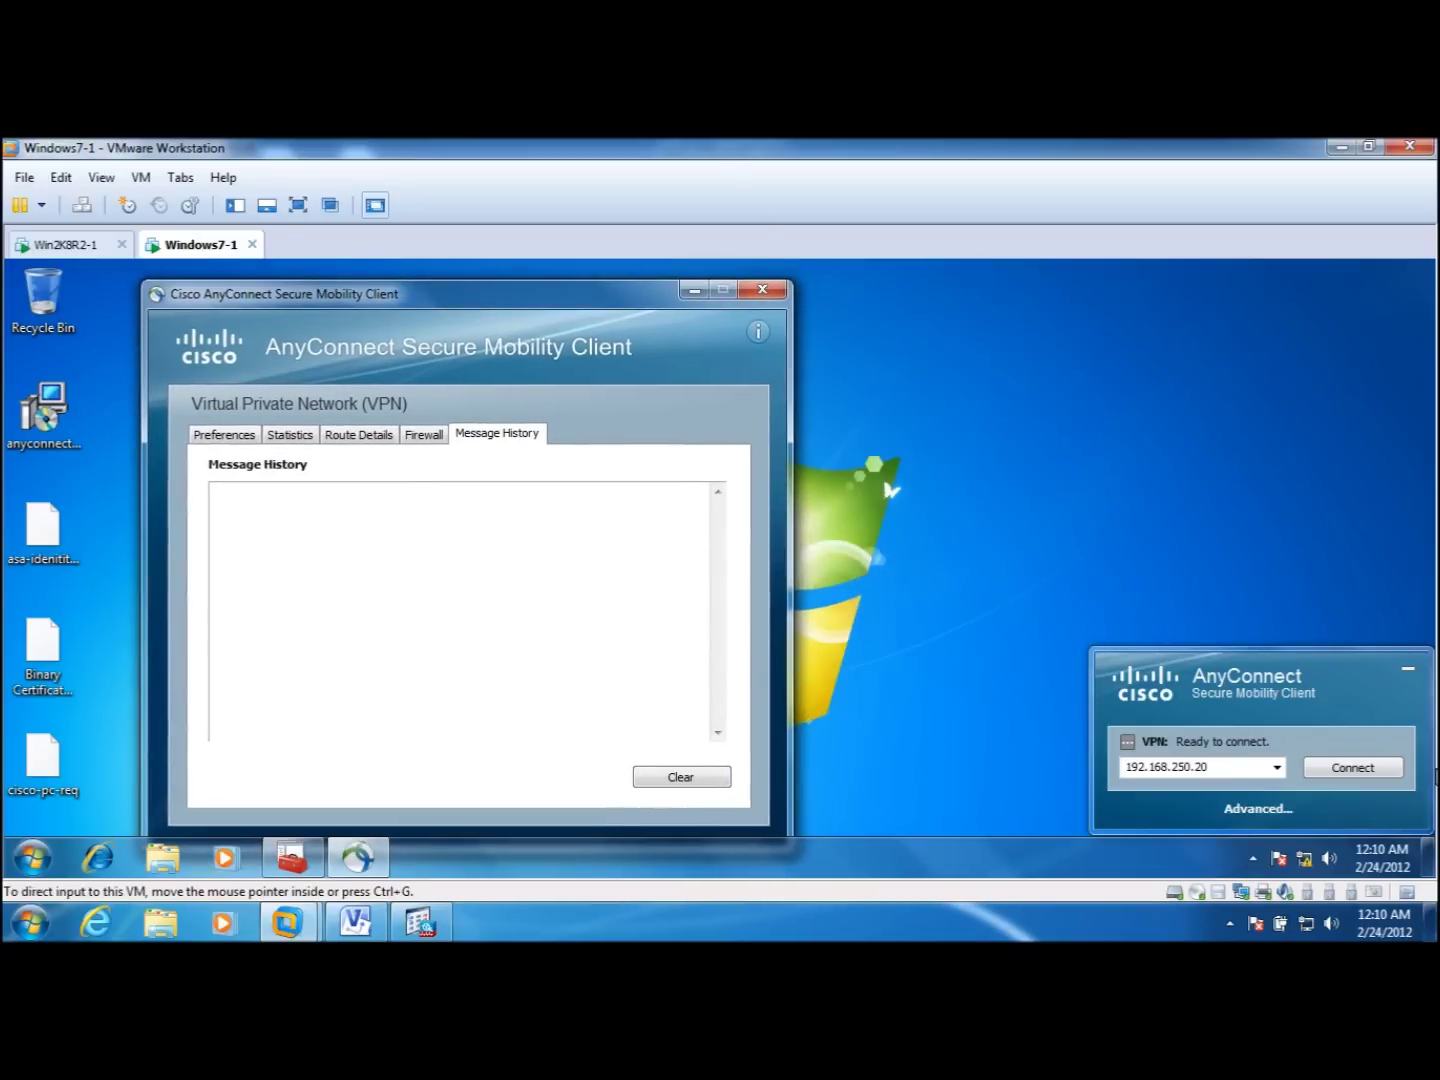
Reconnect to 192.168.250.20, accept the security alert, and verify ANYCONNECT-CLIENT-TEST-1.xml downloaded.
left_click(1368, 769)
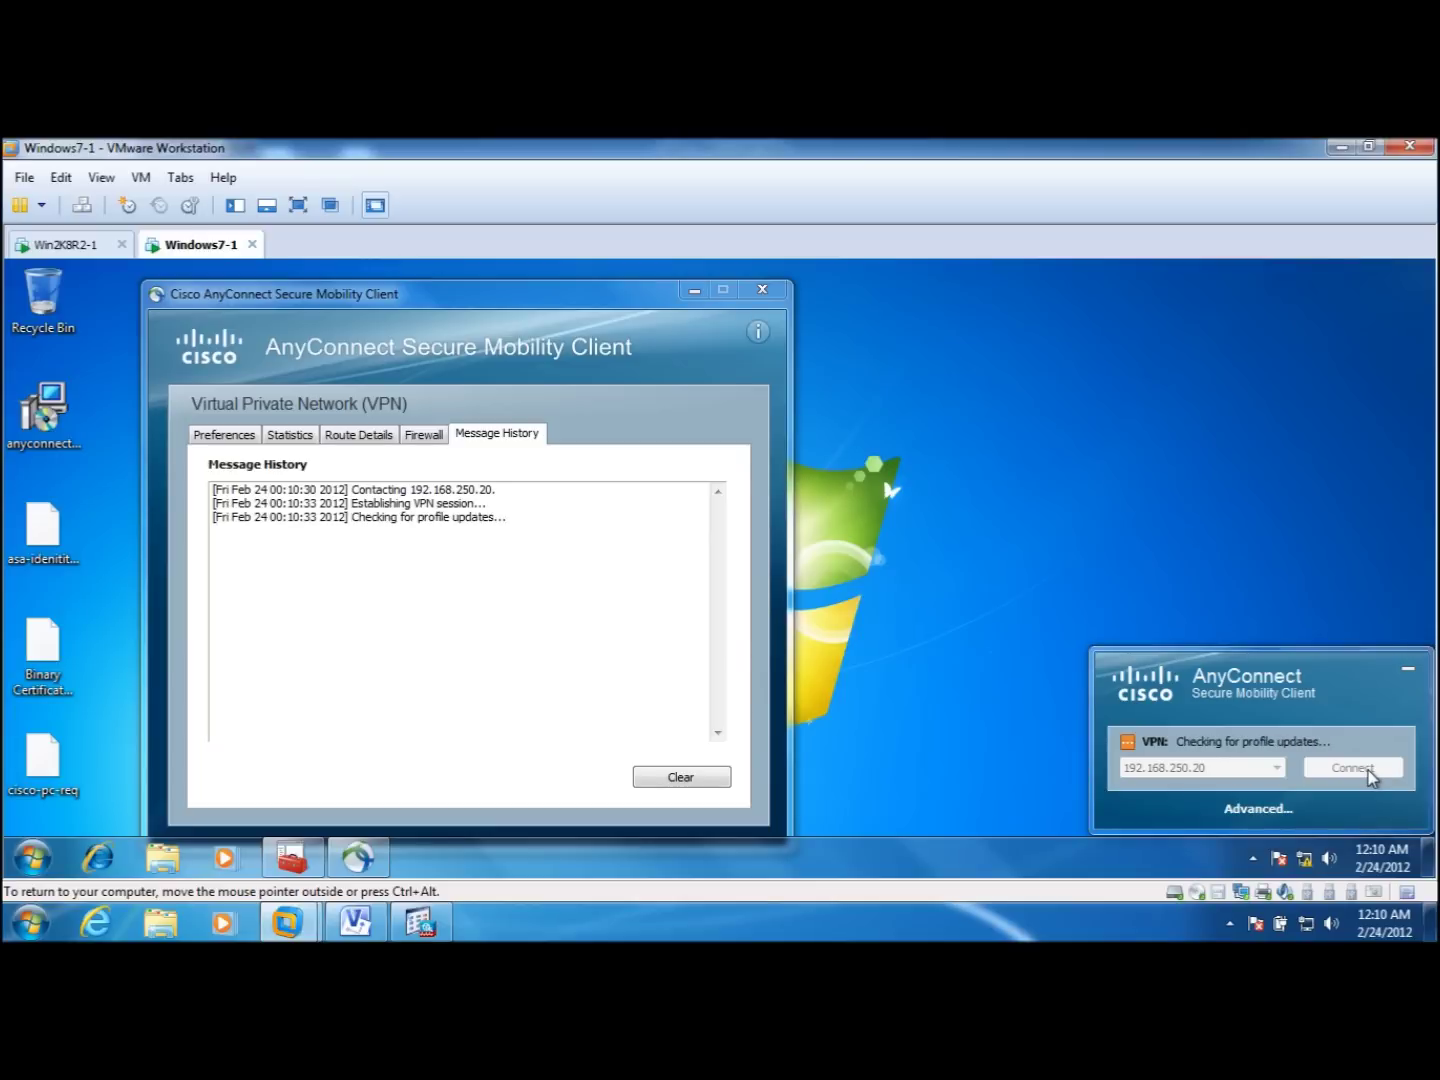
left_click(608, 601)
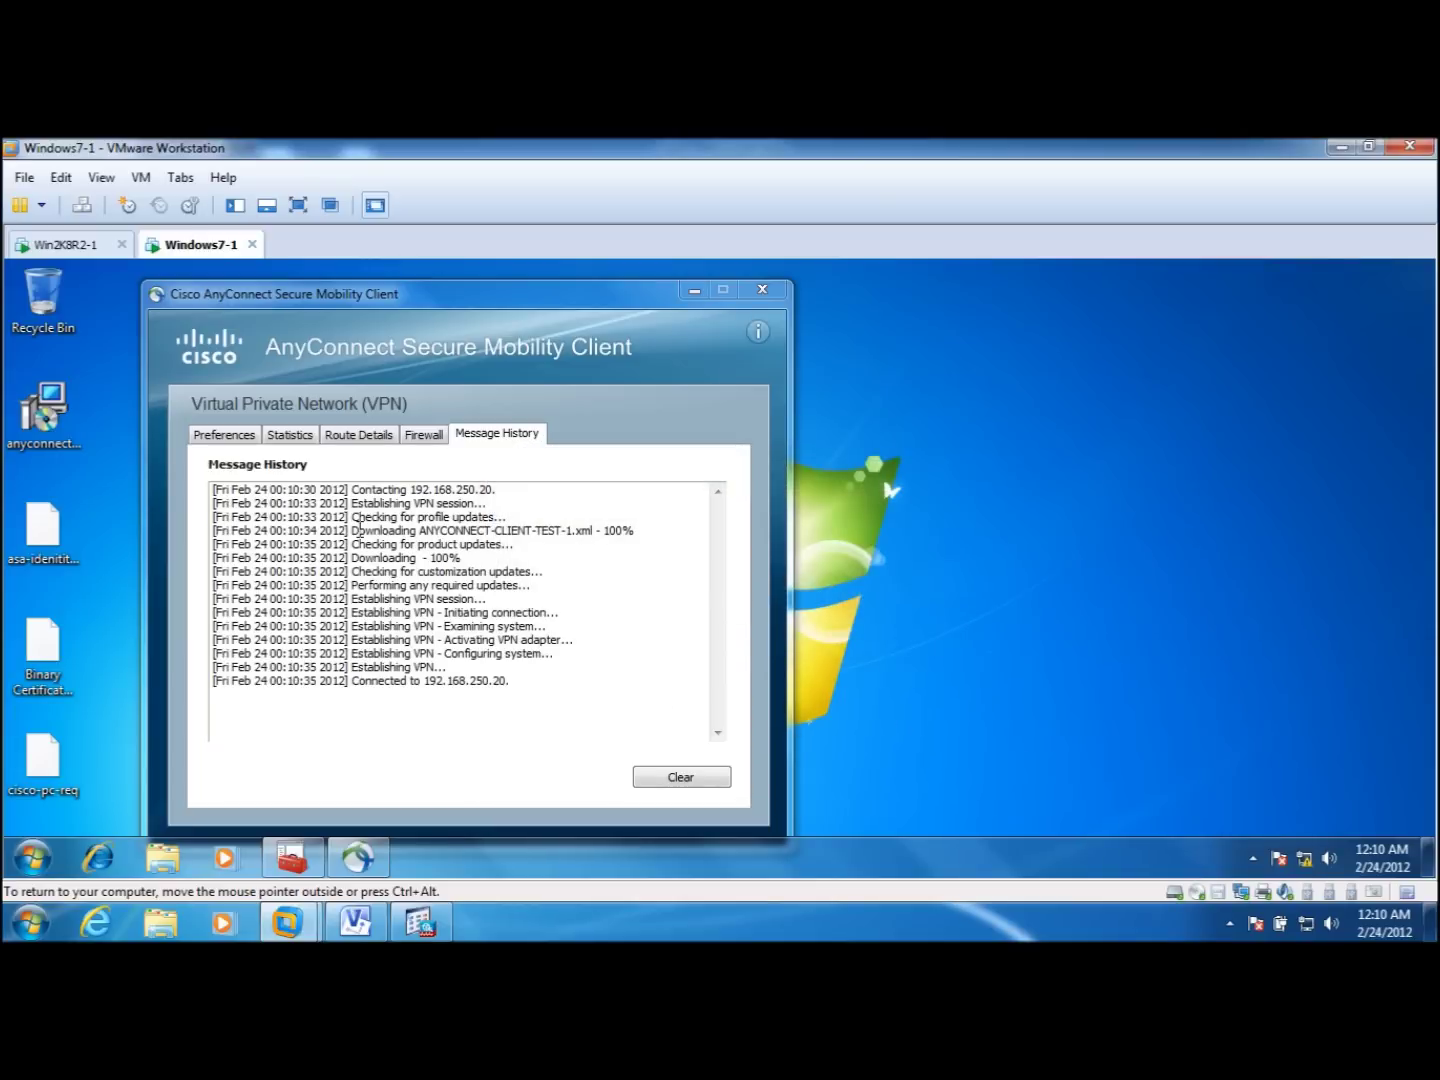
left_click_drag(352, 529, 595, 530)
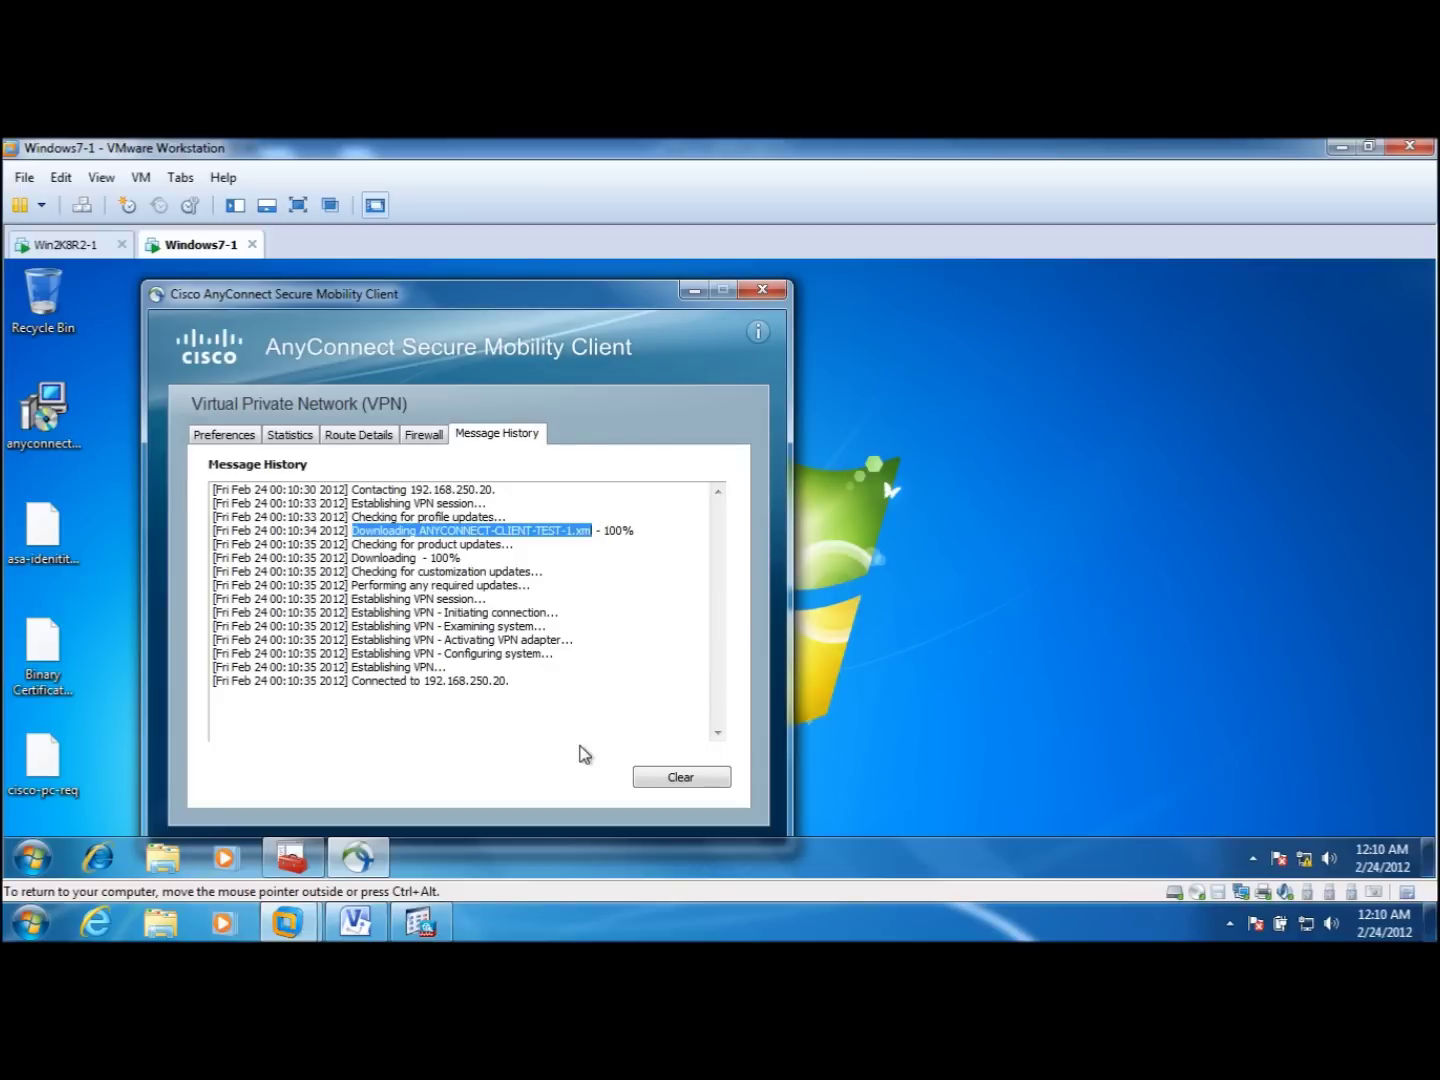
mouse_move(419, 930)
left_click(247, 434)
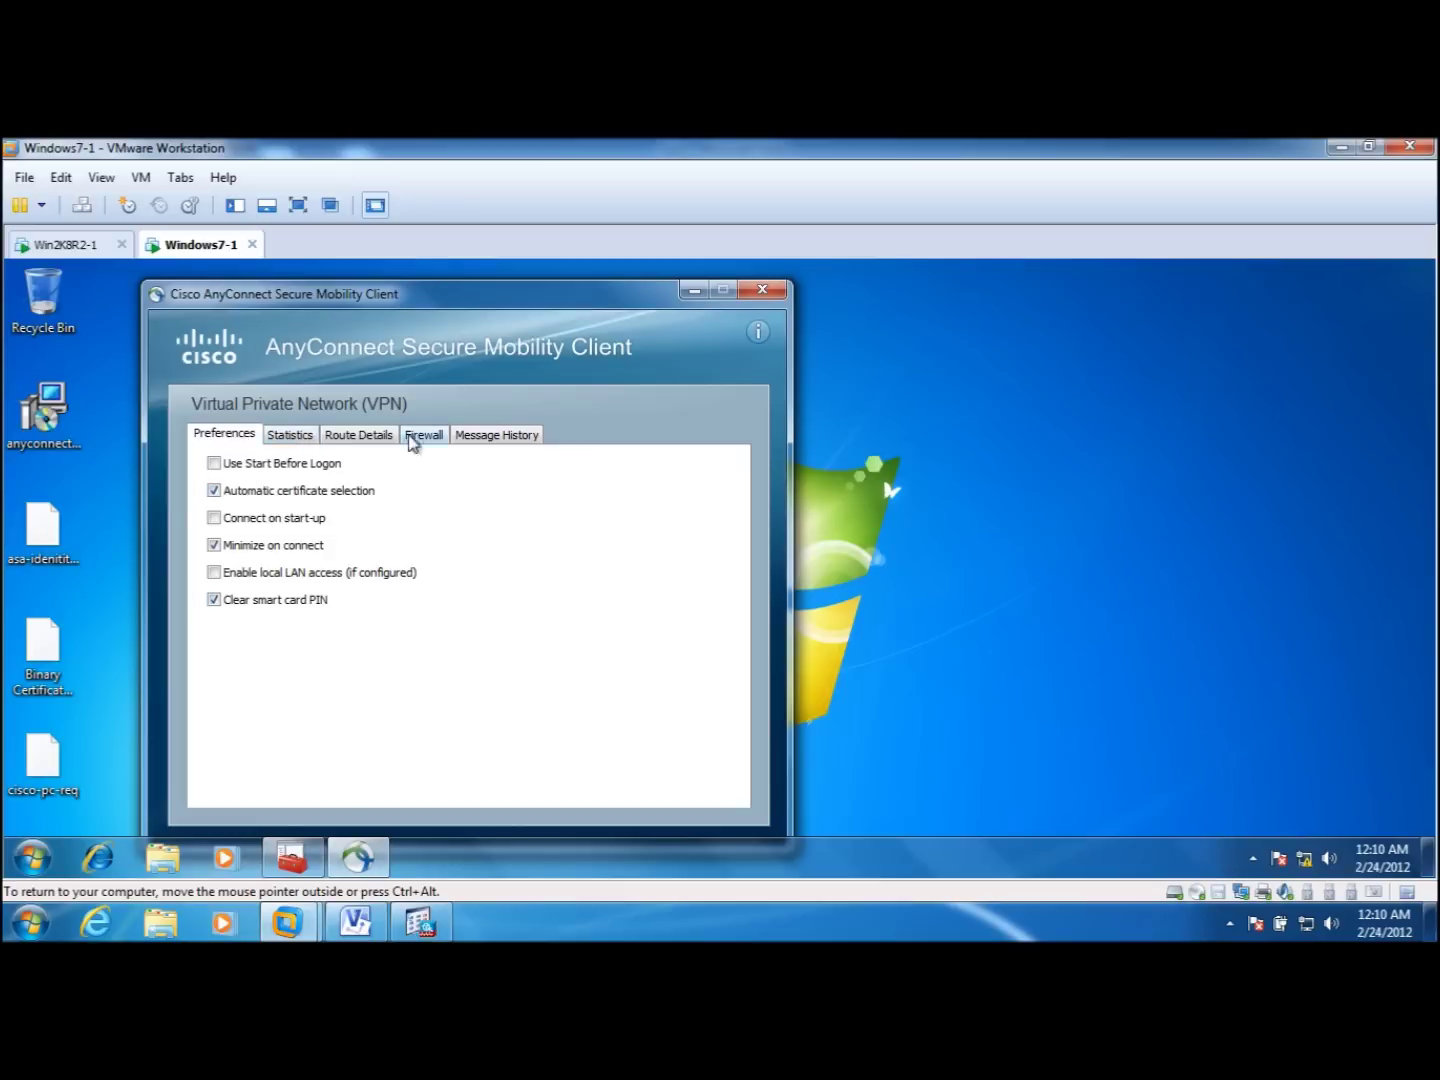
left_click(491, 434)
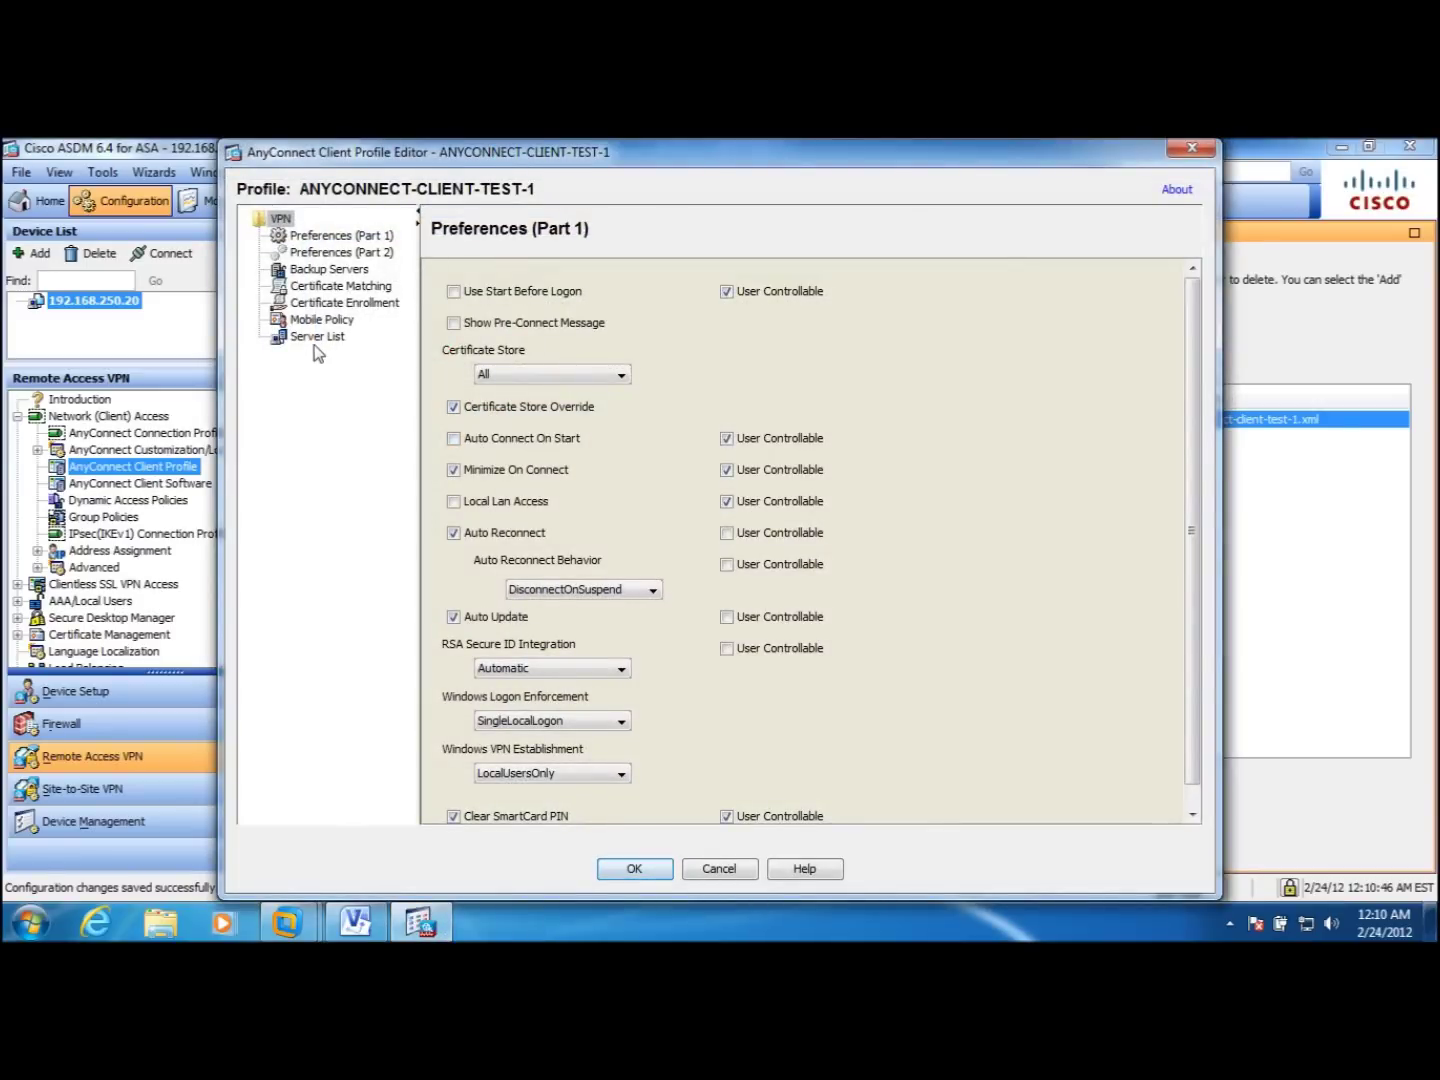
Browse Certificate Enrollment and Certificate Matching, then confirm Backup Servers still lists 192.168.250.21.
left_click(336, 302)
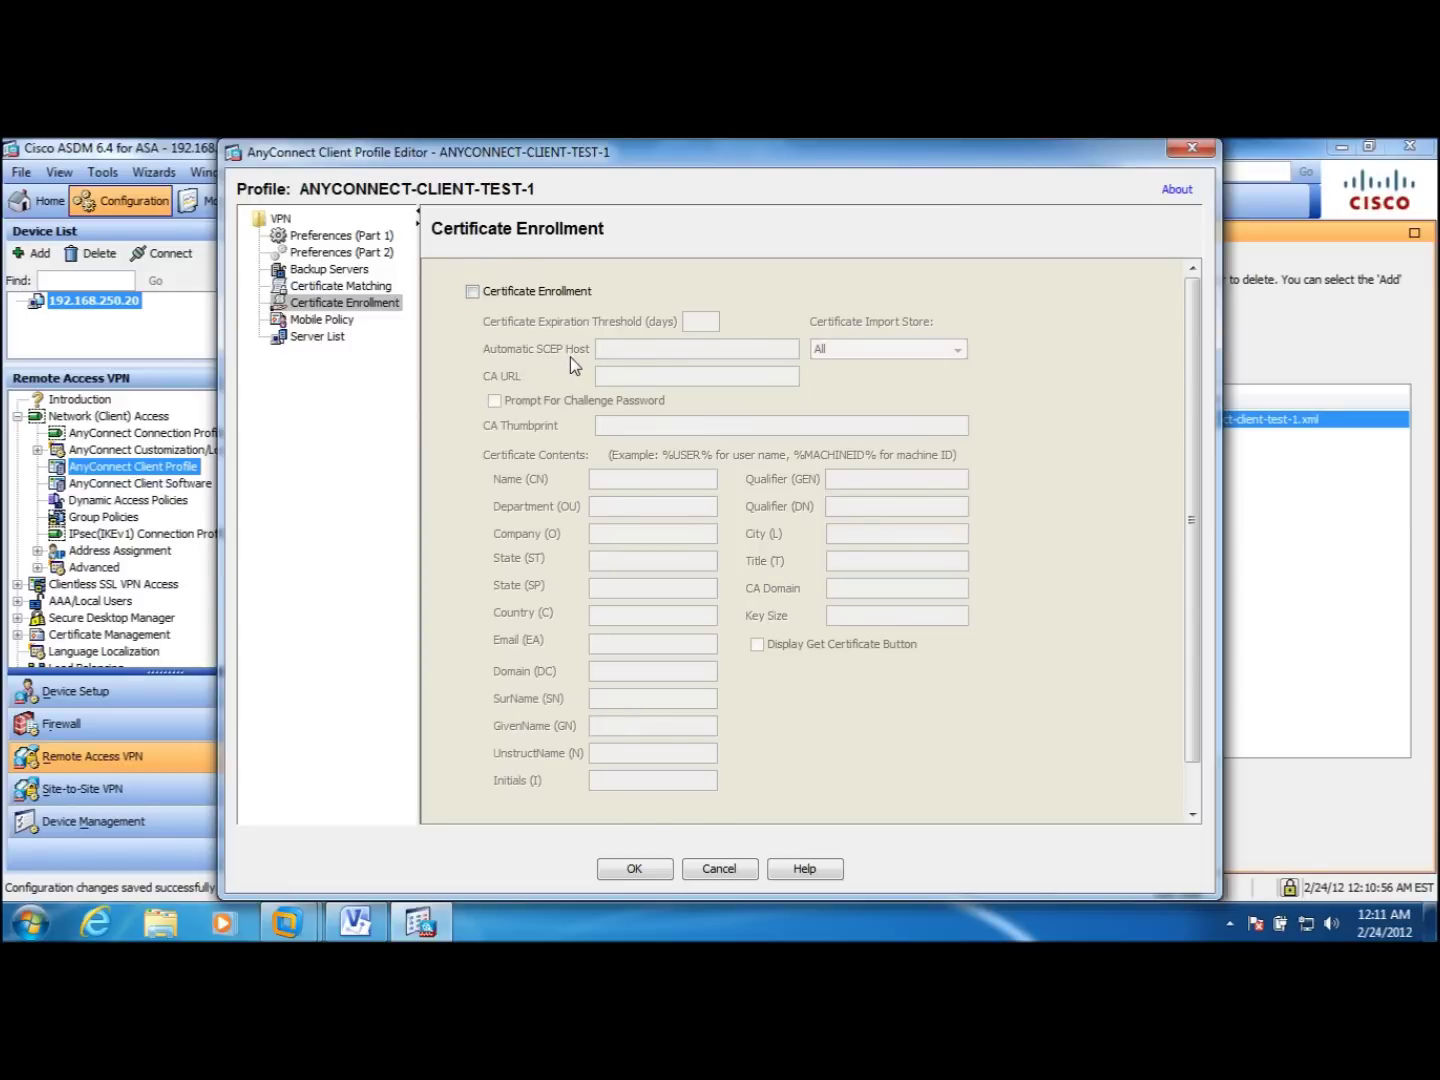
left_click(365, 291)
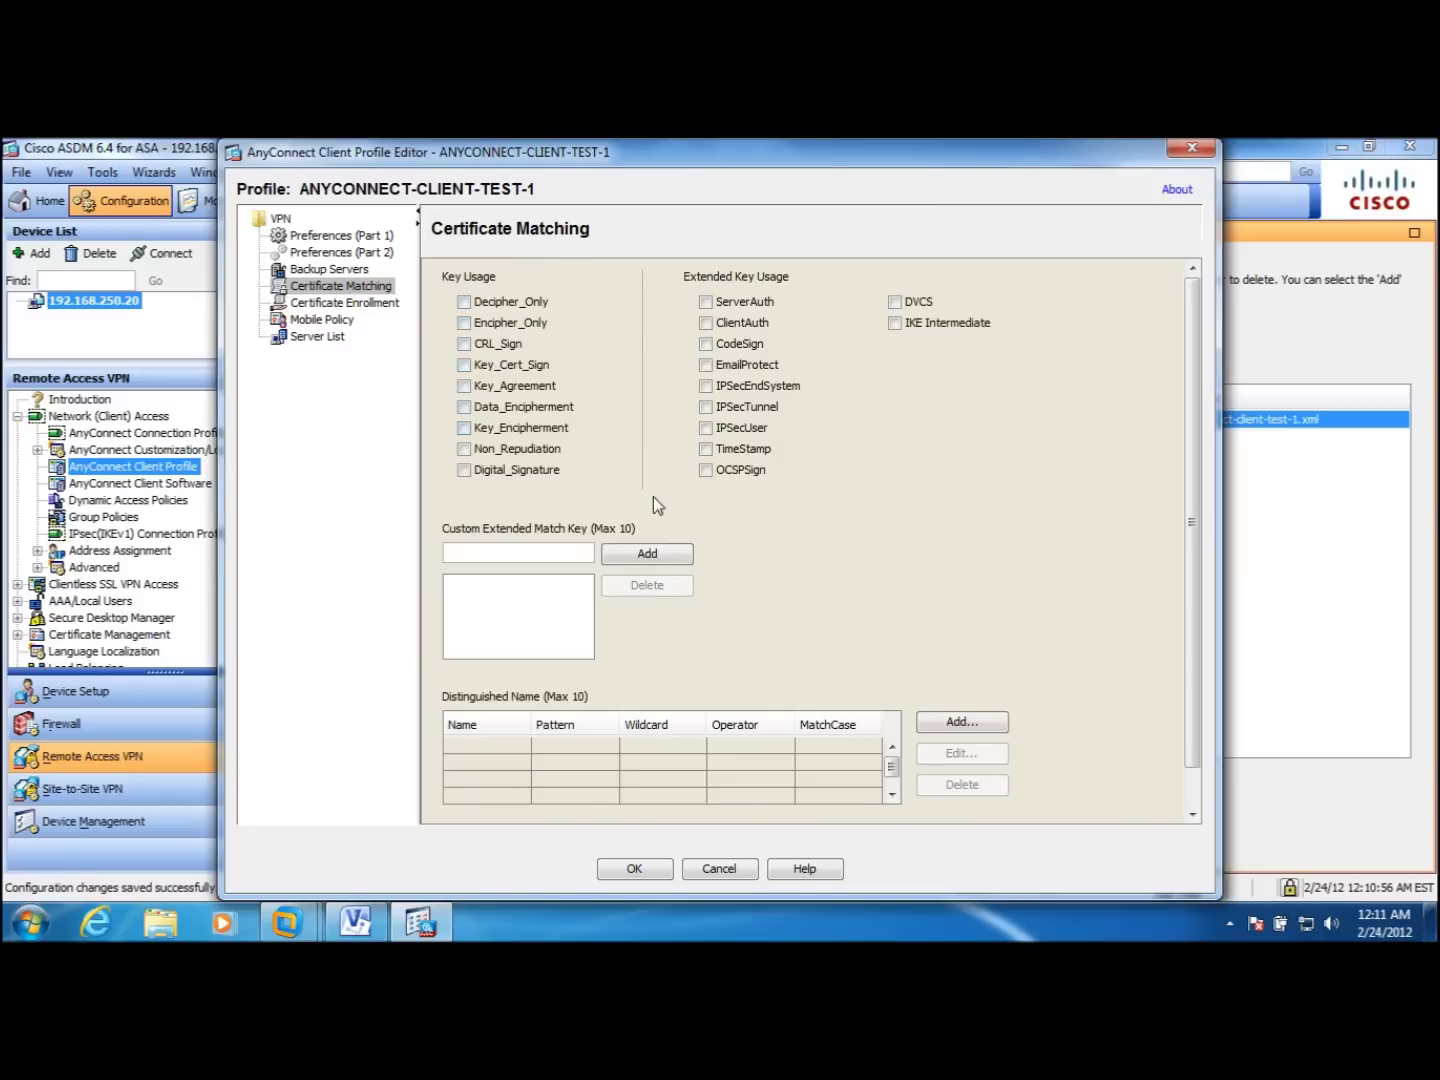
left_click(297, 274)
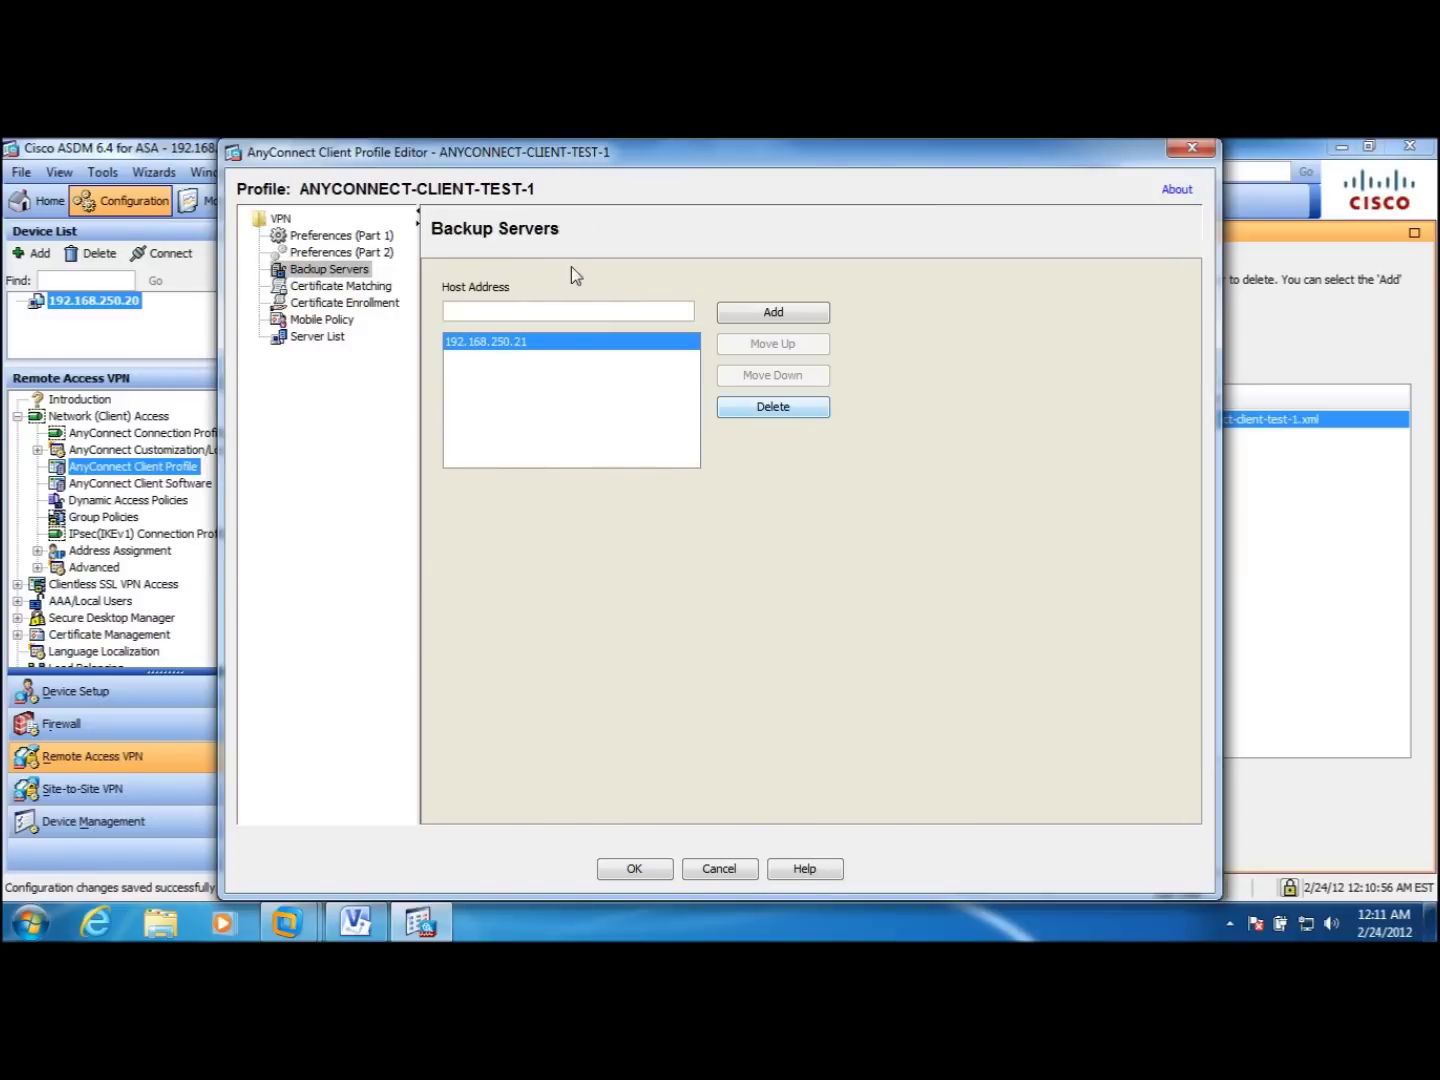